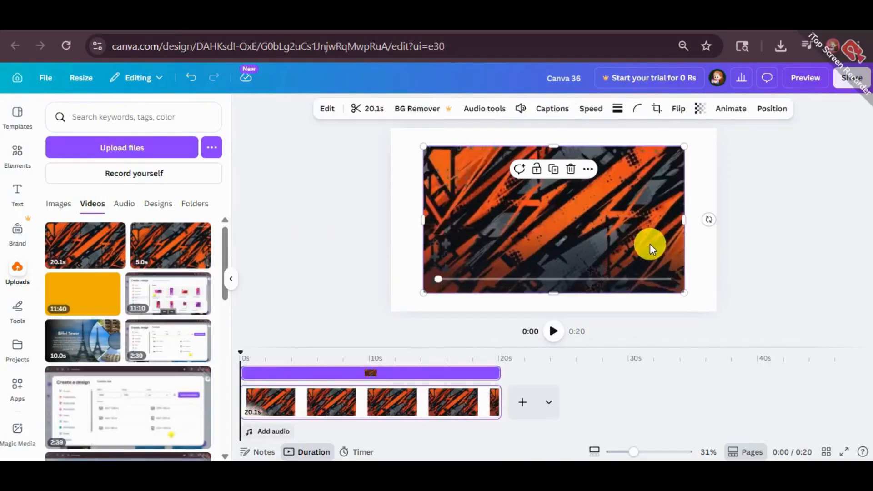
Mute the orange-and-black video, align it with the page's upper-left corner and enlarge it to cover the whole page.
drag(649, 242, 617, 225)
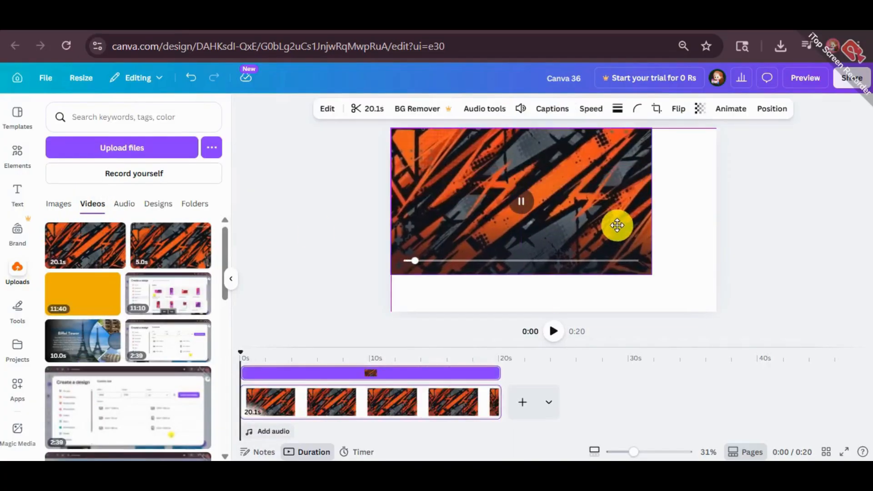
click(521, 110)
click(456, 142)
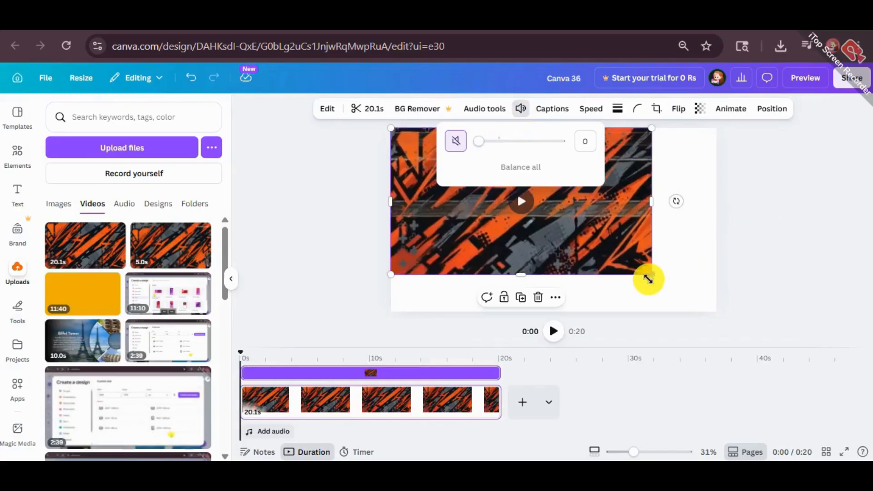
drag(650, 275, 713, 324)
click(750, 295)
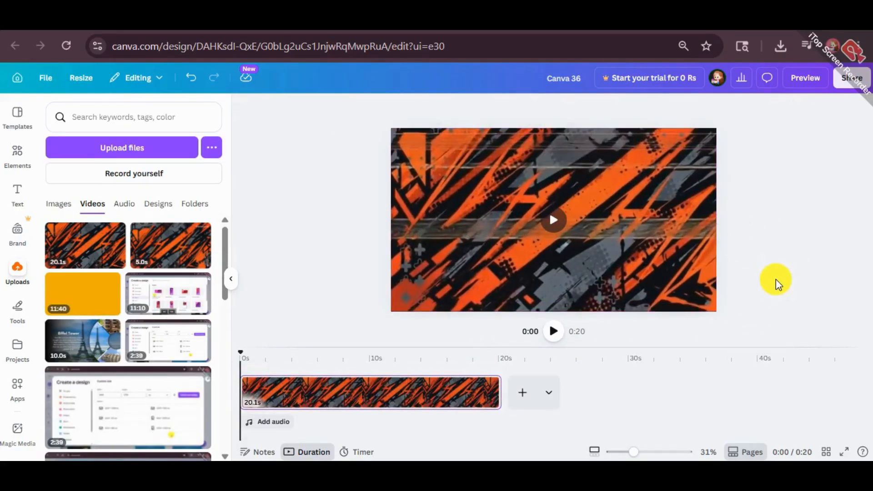
Search the elements library for "Abstract grunge" and browse the video results.
click(31, 156)
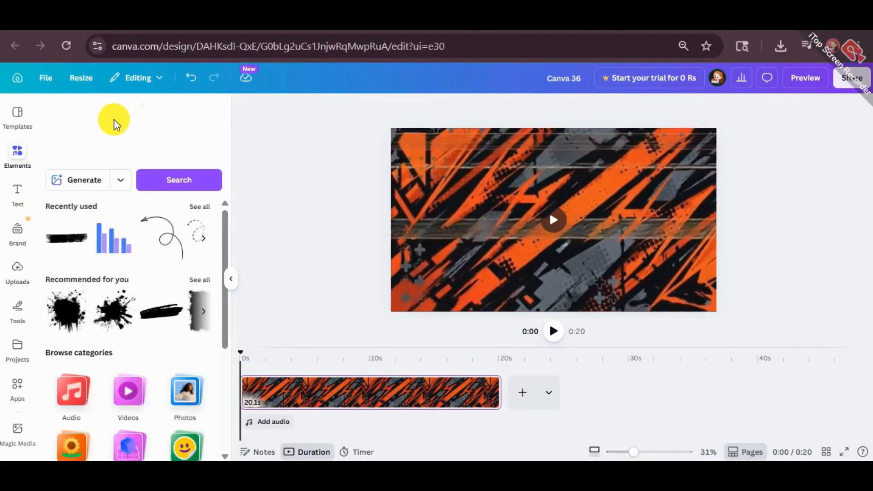
click(115, 120)
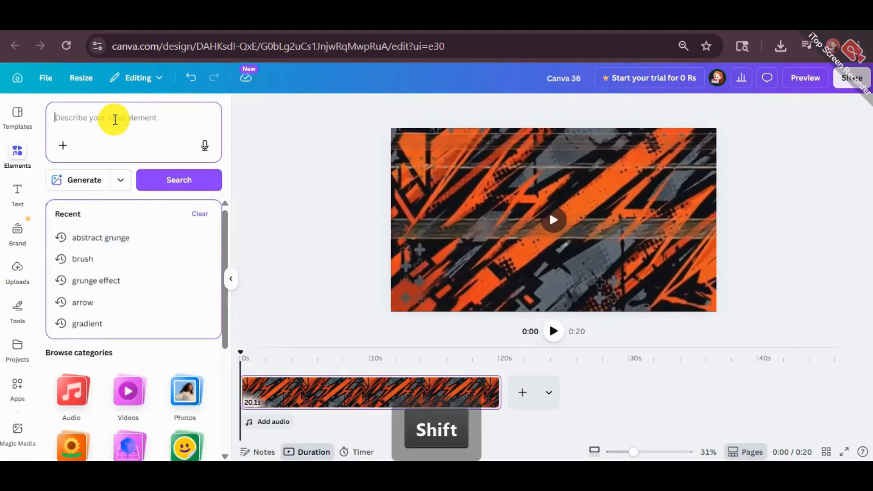
text(Abst)
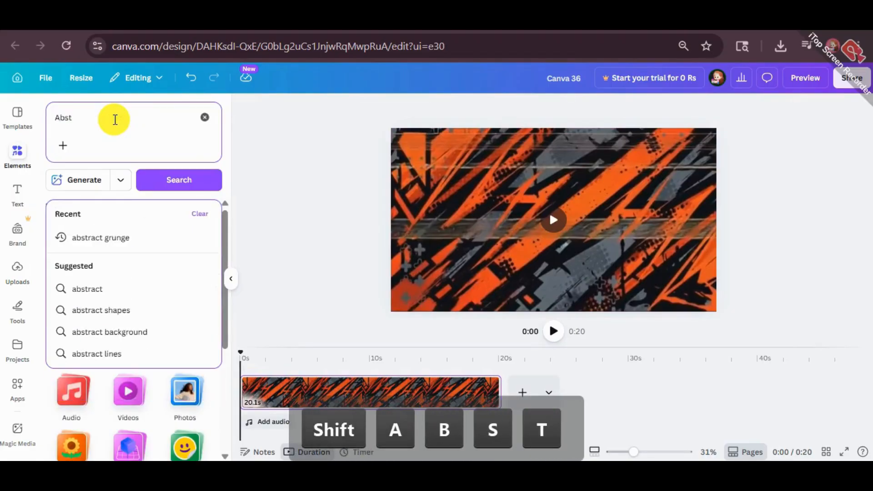
key(BackSpace)
text(tract)
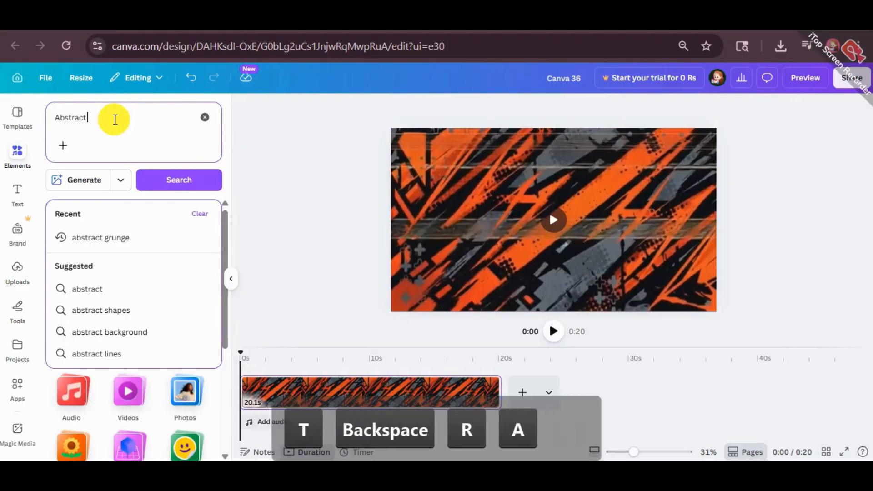
text( grunge)
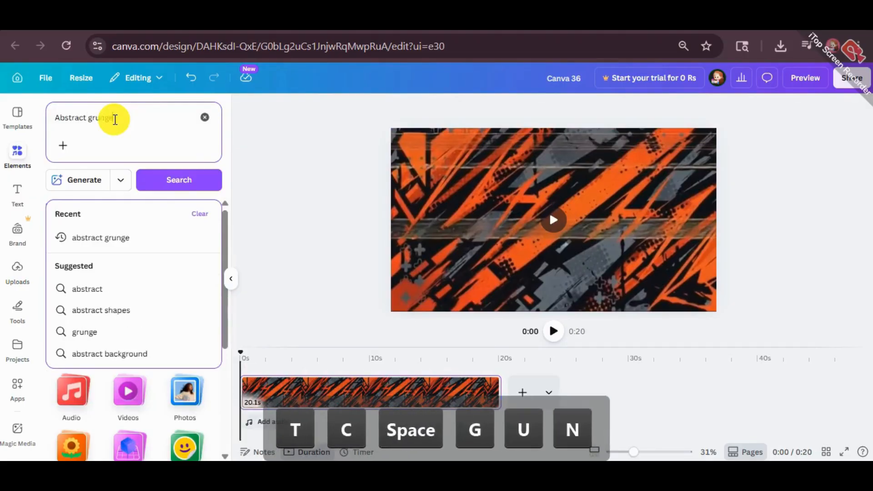
key(Return)
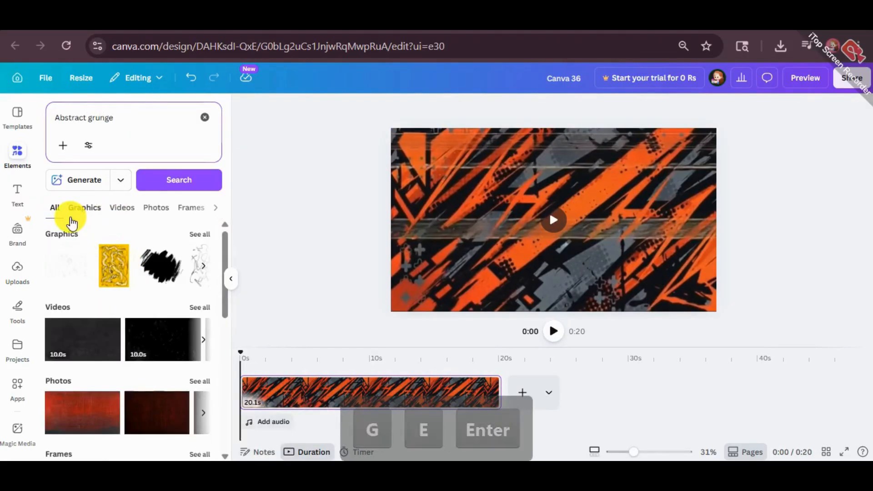
click(123, 208)
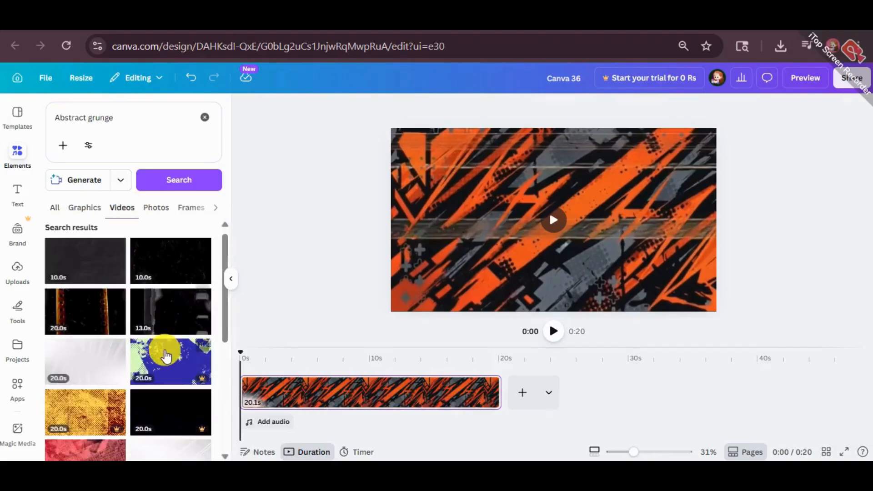
scroll(129, 312, down, 5)
scroll(117, 332, up, 2)
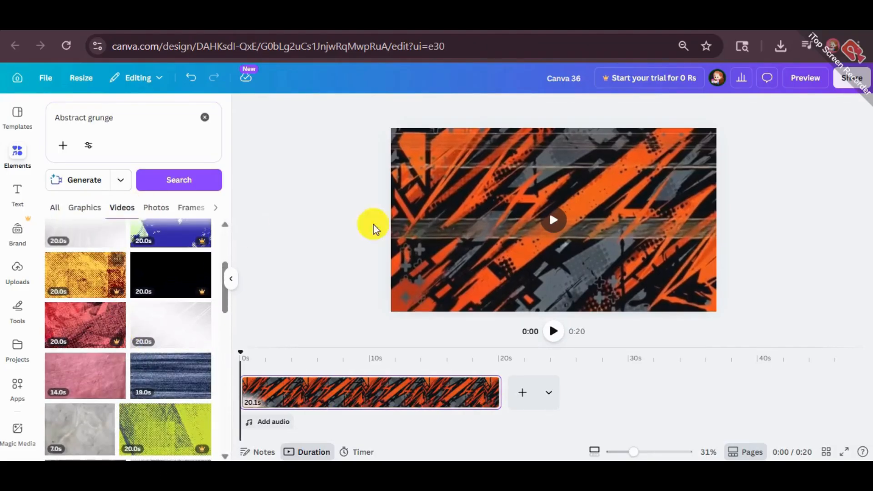
Search Google for "abstract grunge" in a new browser tab and look through the video and image results.
click(548, 20)
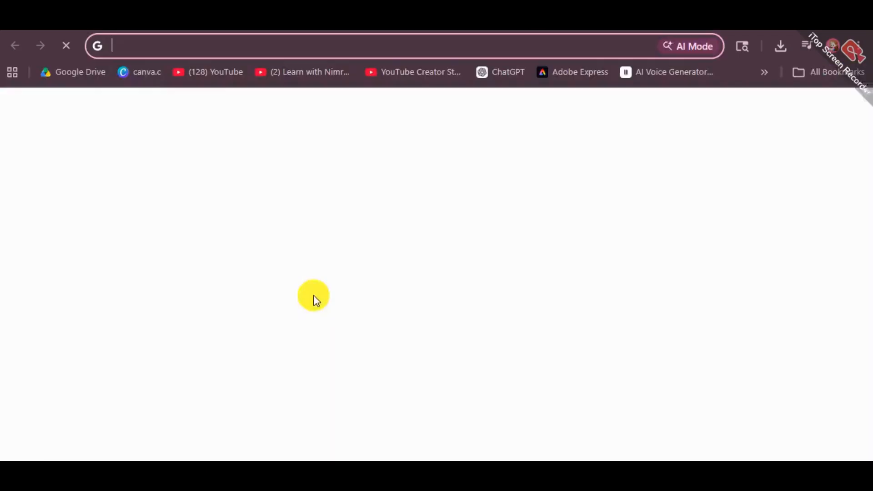
click(285, 293)
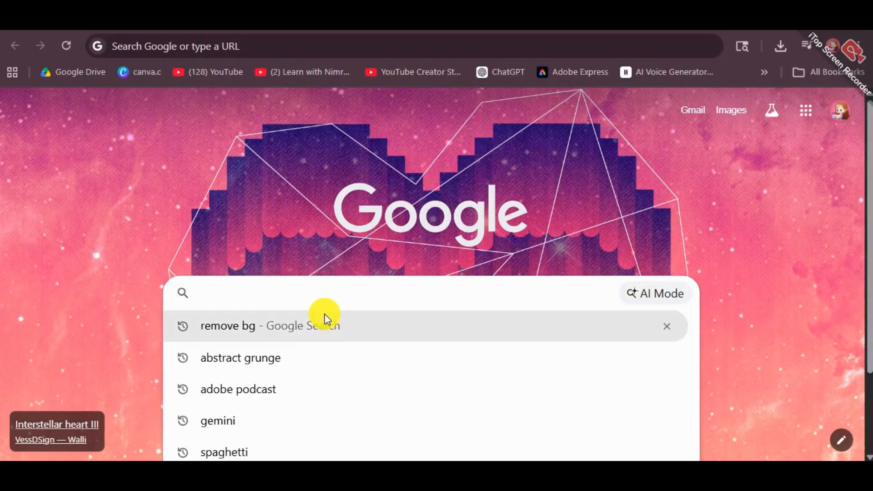
click(294, 356)
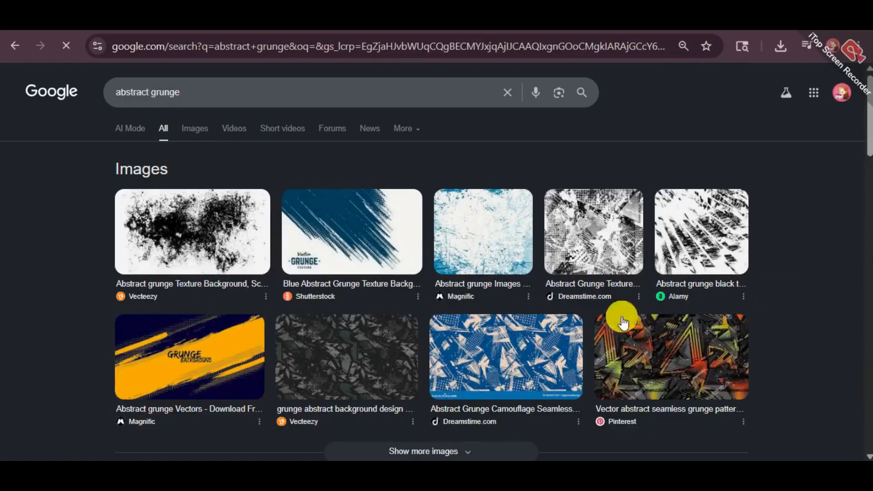
click(199, 135)
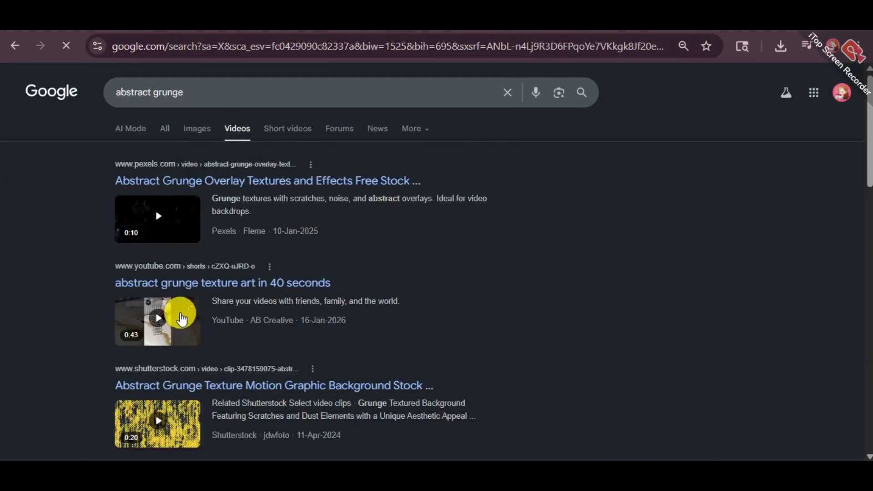
scroll(179, 318, down, 5)
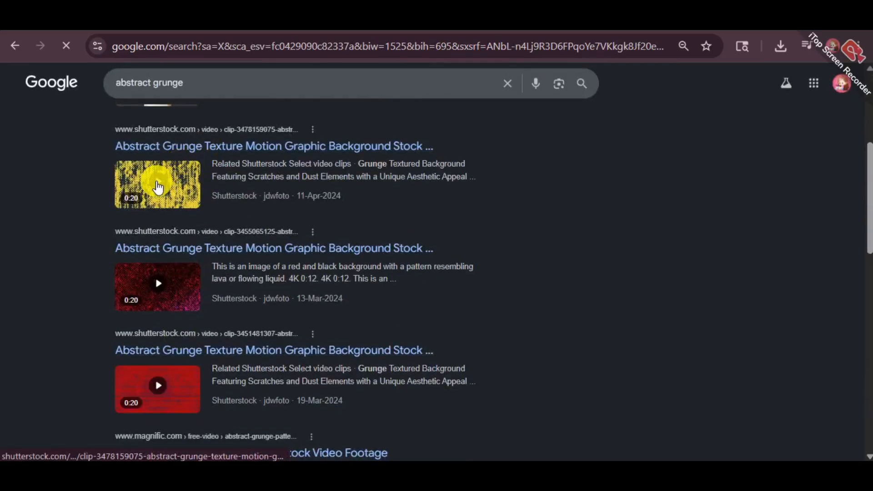
scroll(174, 277, down, 10)
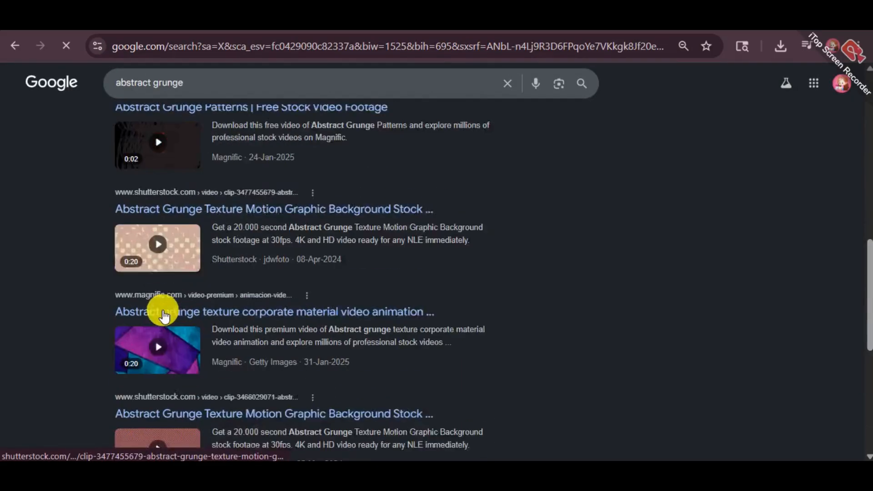
scroll(224, 137, up, 15)
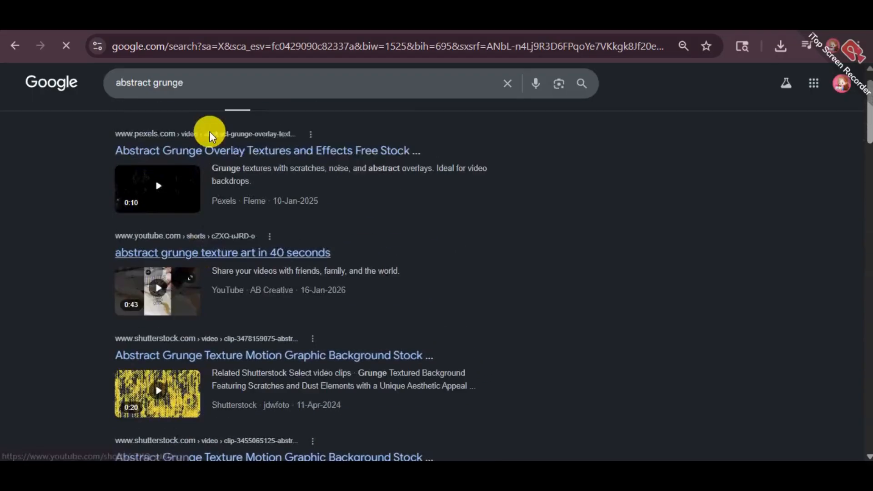
click(197, 128)
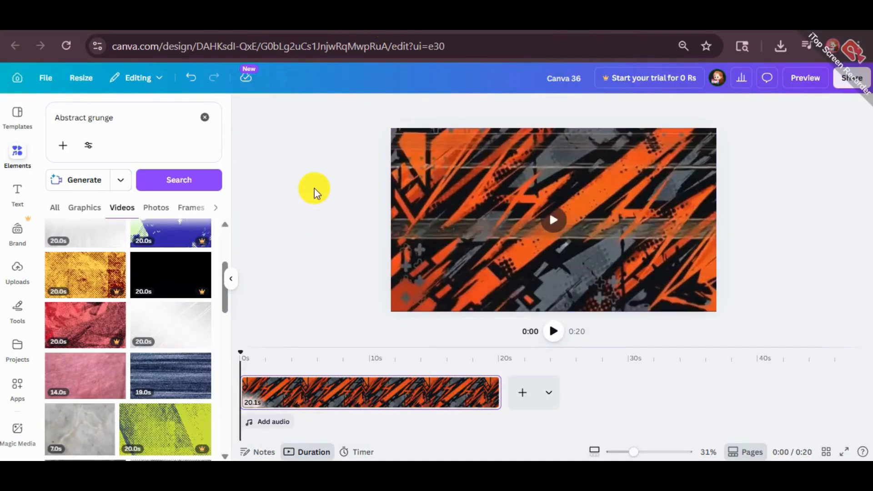
Back in Canva, add a blank second page and place a heading reading "Spaghetti" on it.
click(532, 400)
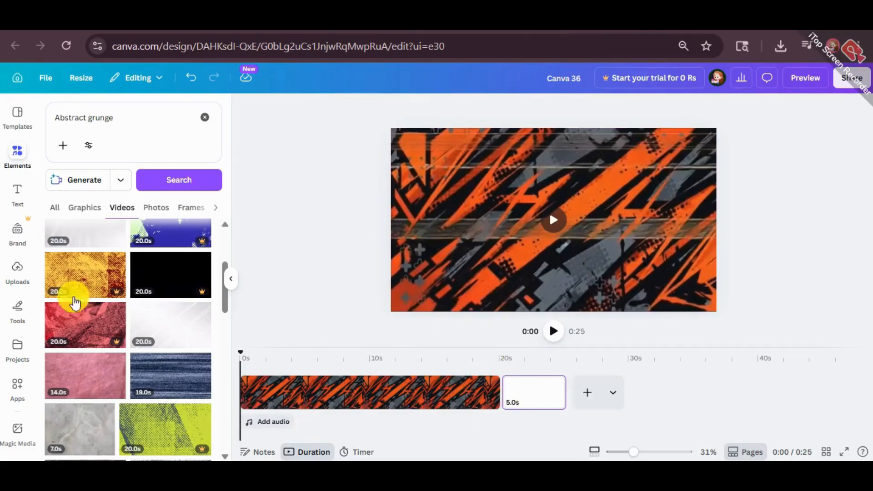
click(16, 196)
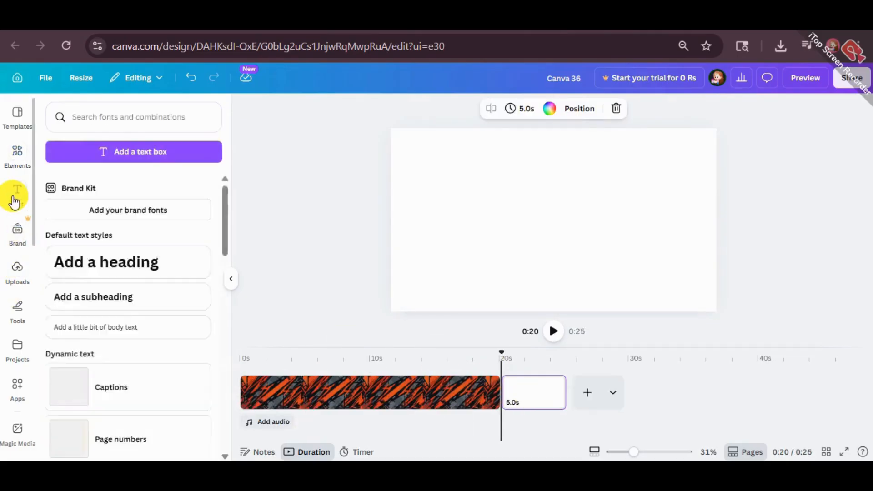
click(152, 287)
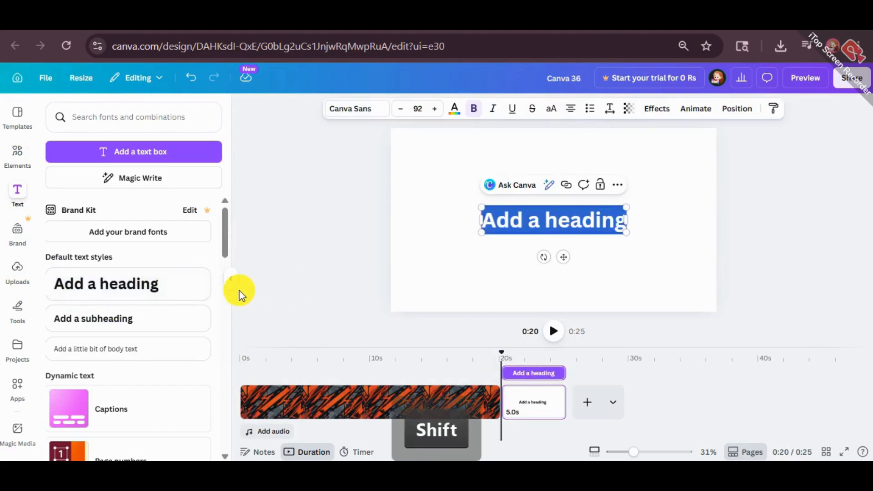
text(Spaghette)
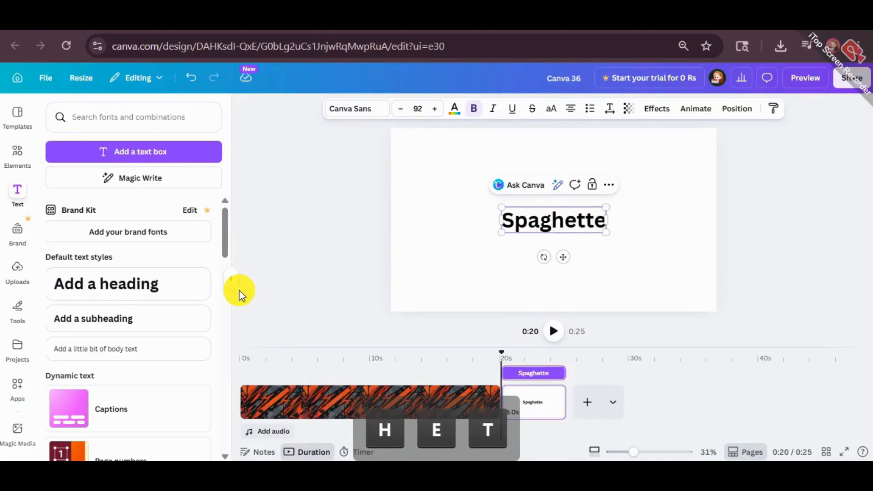
key(BackSpace)
text(i)
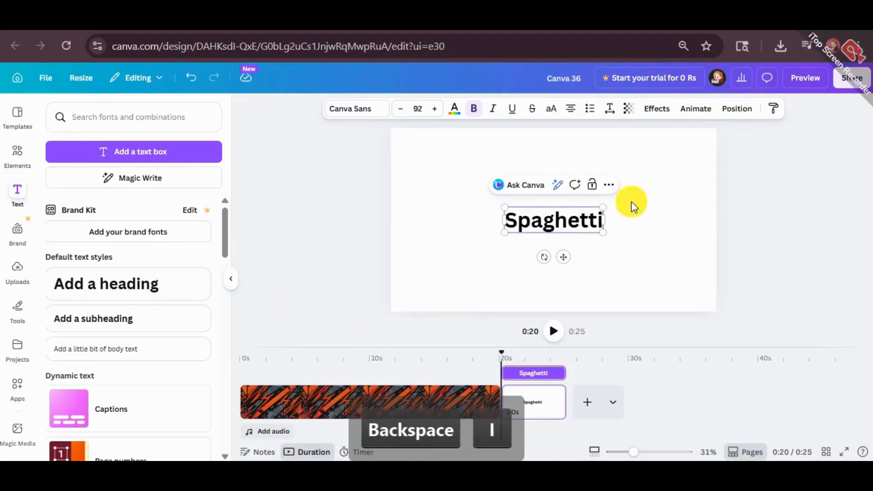
Format the "Spaghetti" heading in white Ahkio font and enlarge it to about size 307 across the page.
drag(543, 220, 470, 192)
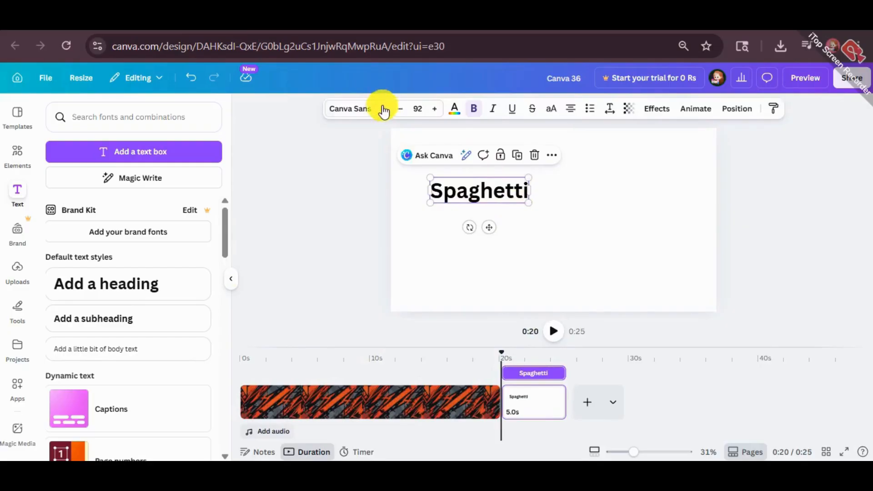
click(115, 155)
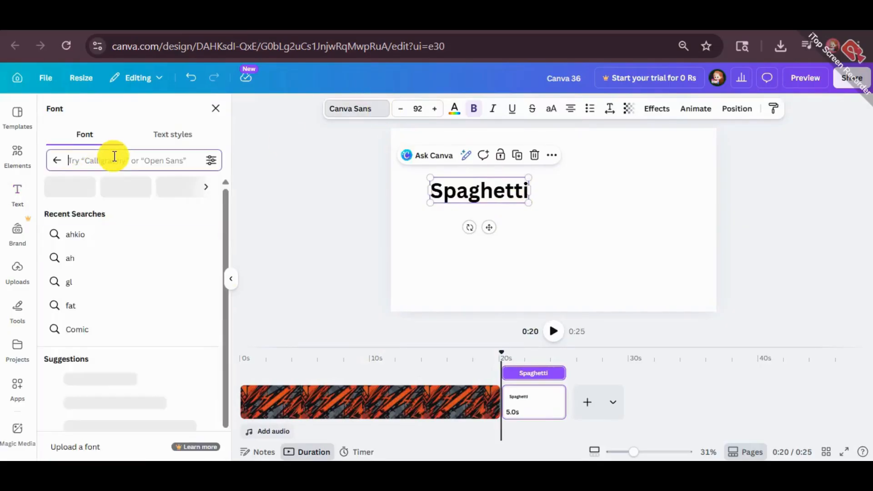
text(ahk)
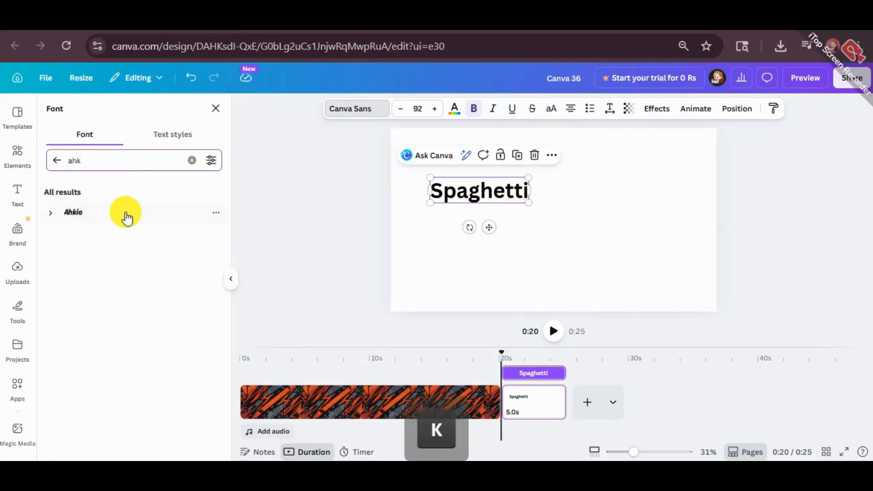
click(136, 216)
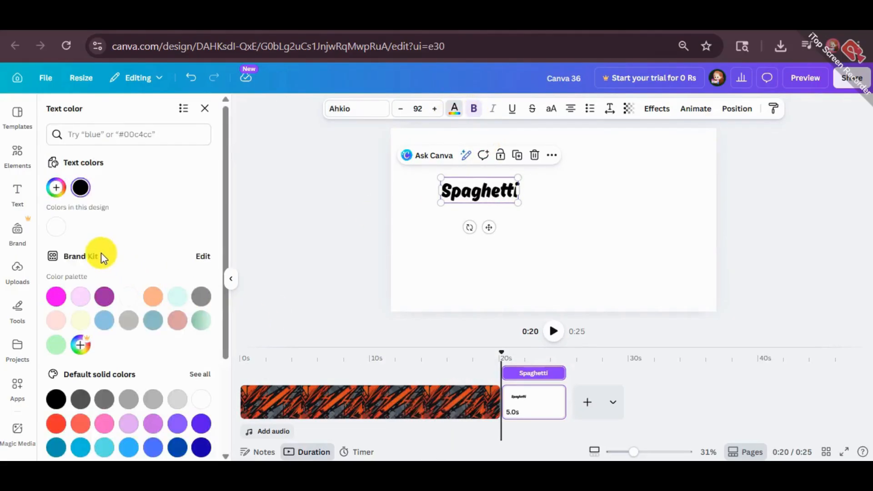
click(54, 227)
drag(518, 203, 724, 301)
Apply a Glow effect with intensity 100 to the "Spaghetti" heading and centre it on the page.
click(654, 109)
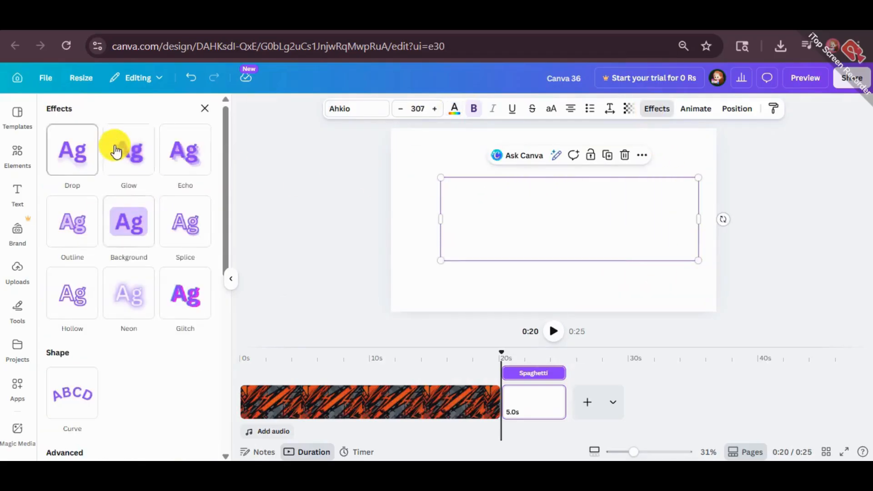
click(125, 160)
drag(123, 229, 200, 231)
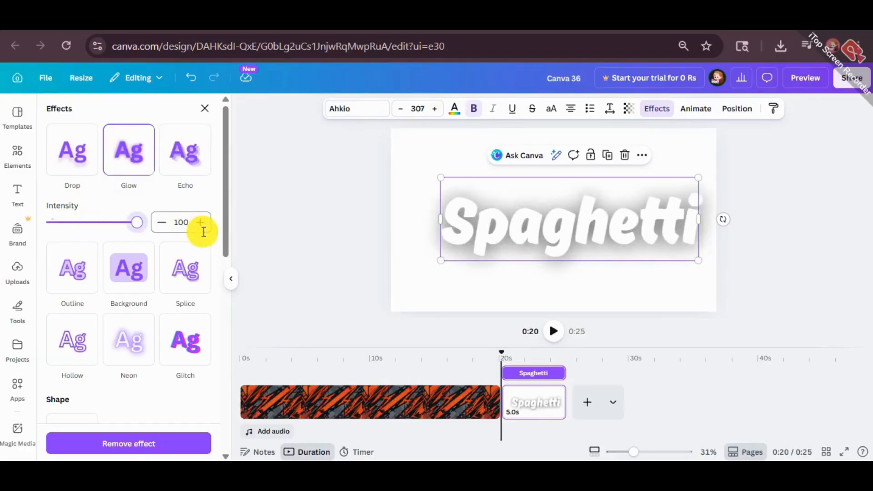
mouse_move(541, 230)
mouse_down()
mouse_move(519, 218)
mouse_move(539, 224)
mouse_move(533, 235)
mouse_up()
Download only the current page (Page 2) with the "Spaghetti" heading as a PNG.
click(840, 82)
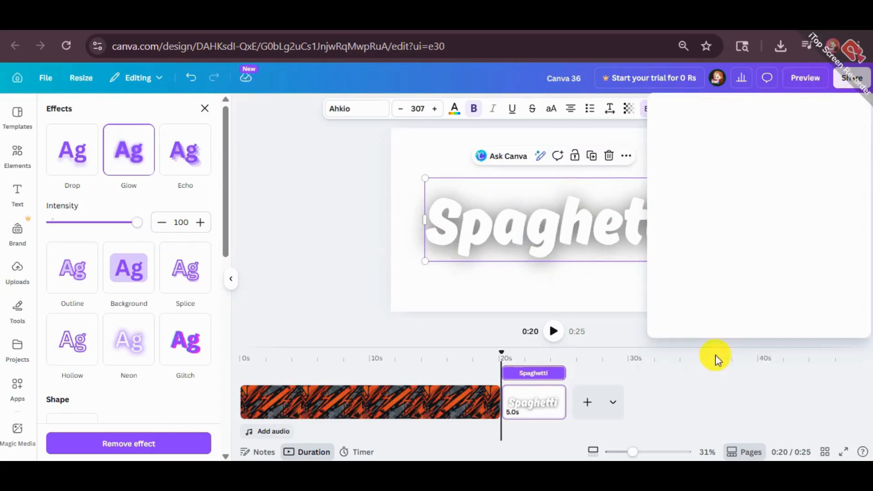
click(695, 355)
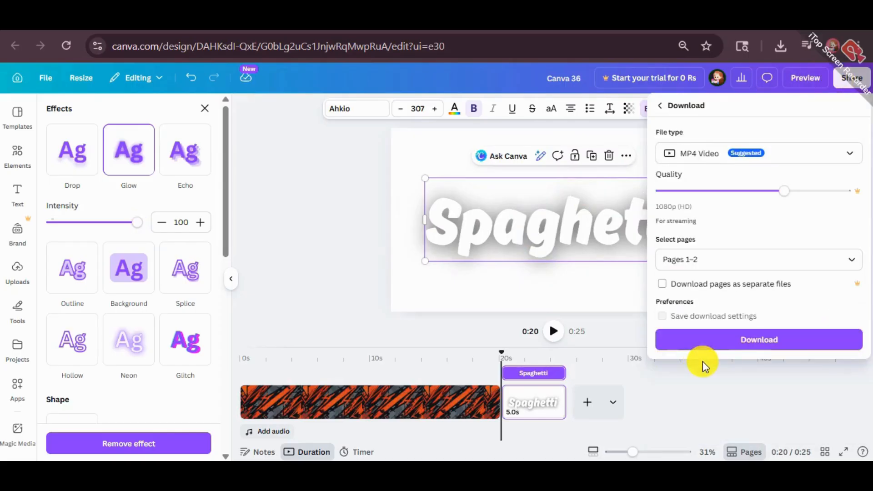
click(717, 253)
click(694, 311)
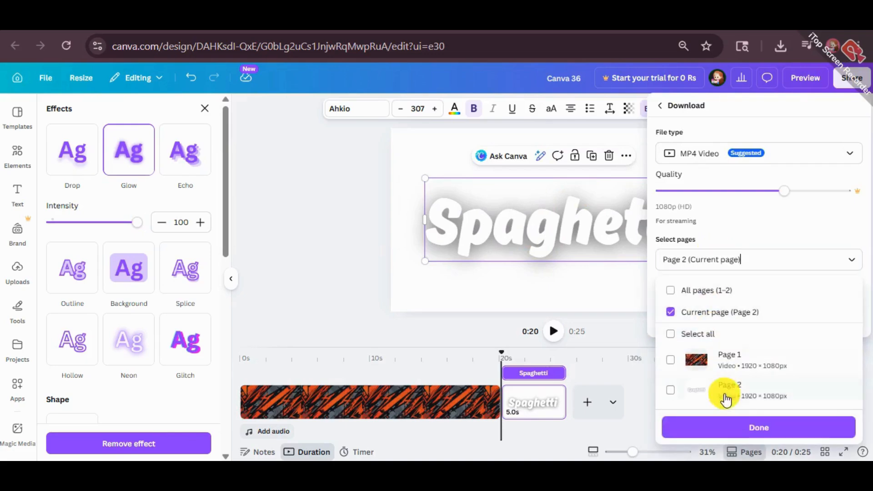
click(734, 426)
click(705, 159)
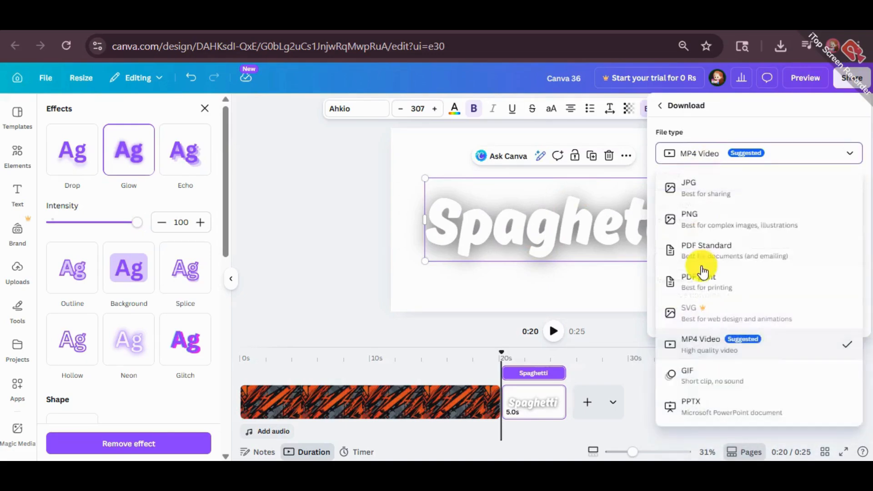
click(689, 221)
click(718, 403)
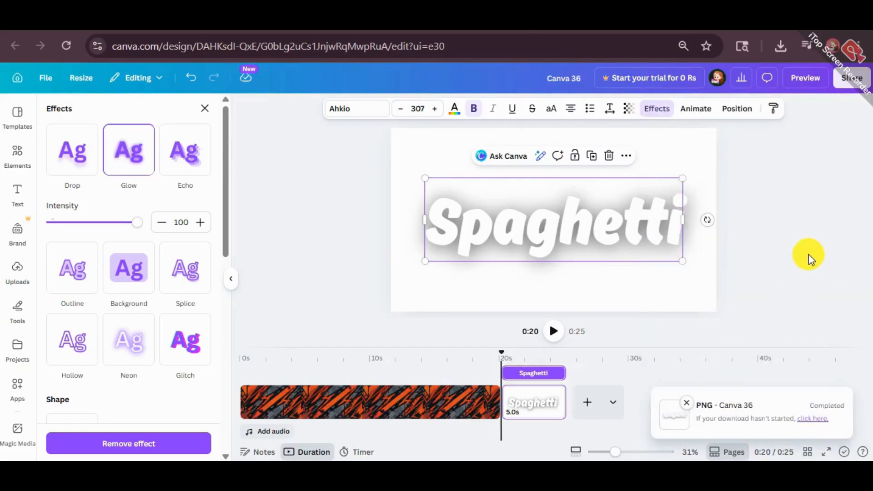
In a new browser tab, search Google for "remove bg" and open the removal.ai background remover's image upload area.
key(ctrl+t)
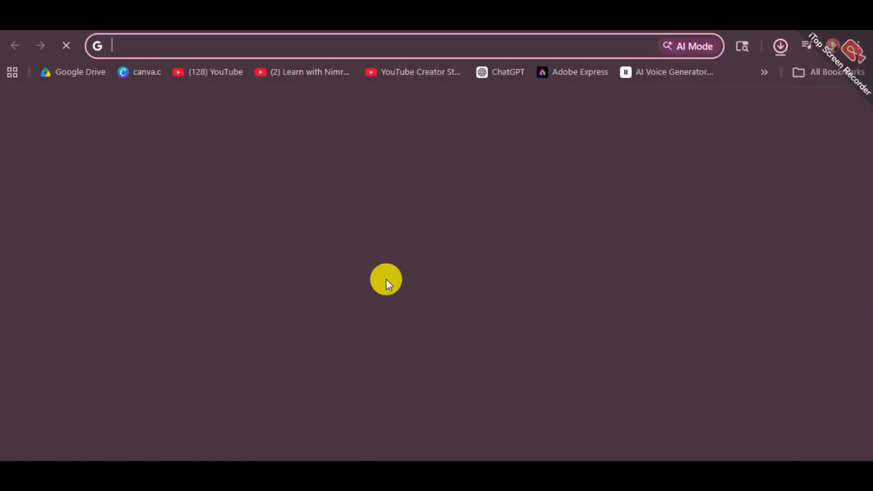
click(359, 292)
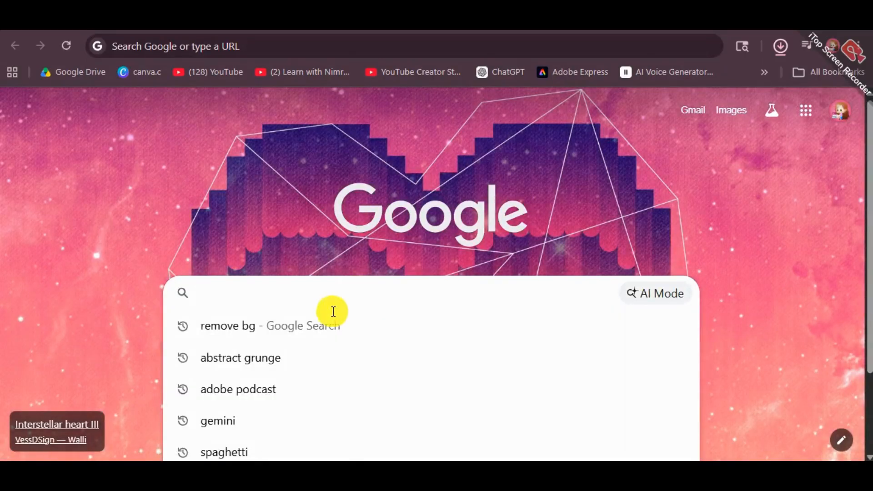
click(312, 325)
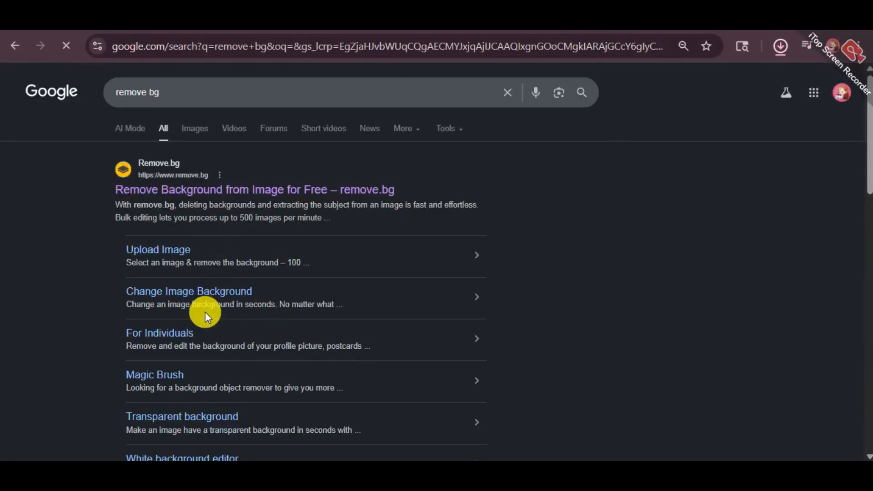
scroll(206, 312, down, 6)
scroll(206, 280, up, 6)
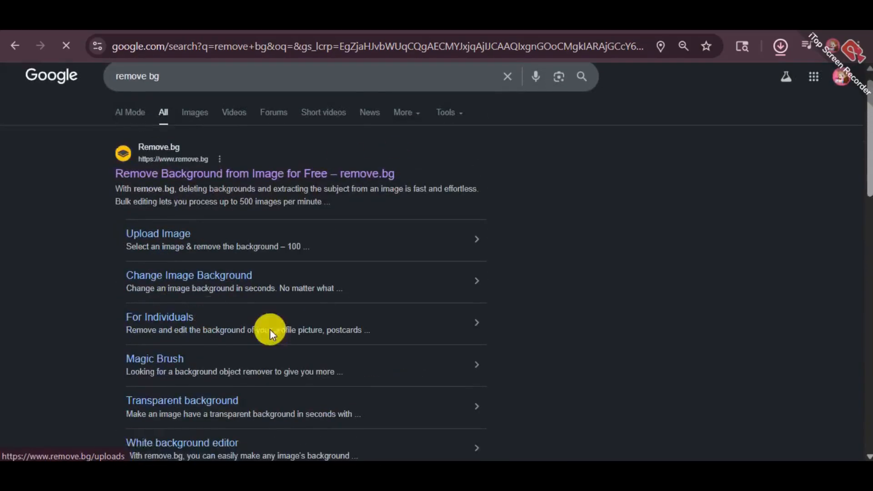
scroll(269, 333, down, 8)
scroll(364, 315, up, 2)
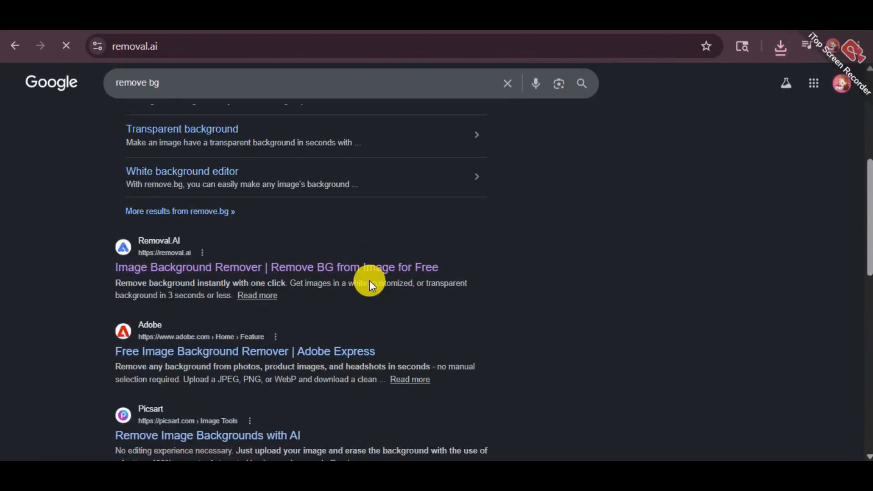
scroll(372, 304, down, 4)
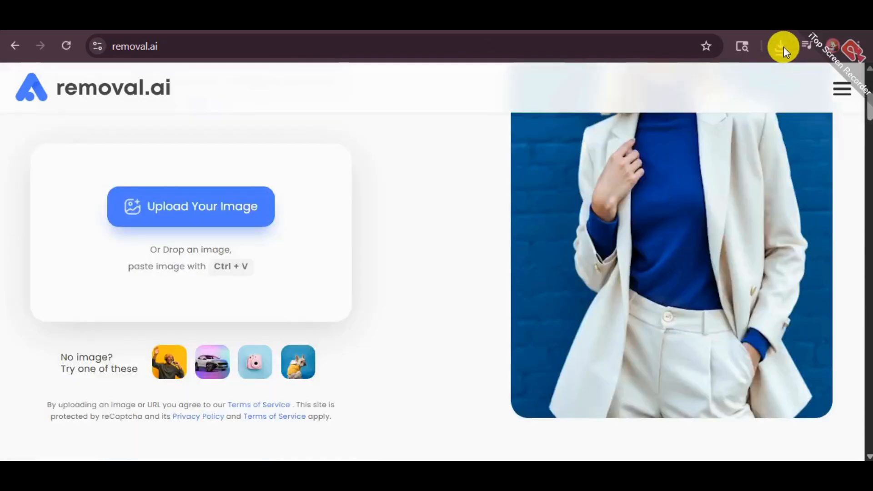
Upload the downloaded "Spaghetti" PNG to removal.ai for background removal.
click(784, 47)
drag(642, 119, 609, 180)
click(771, 78)
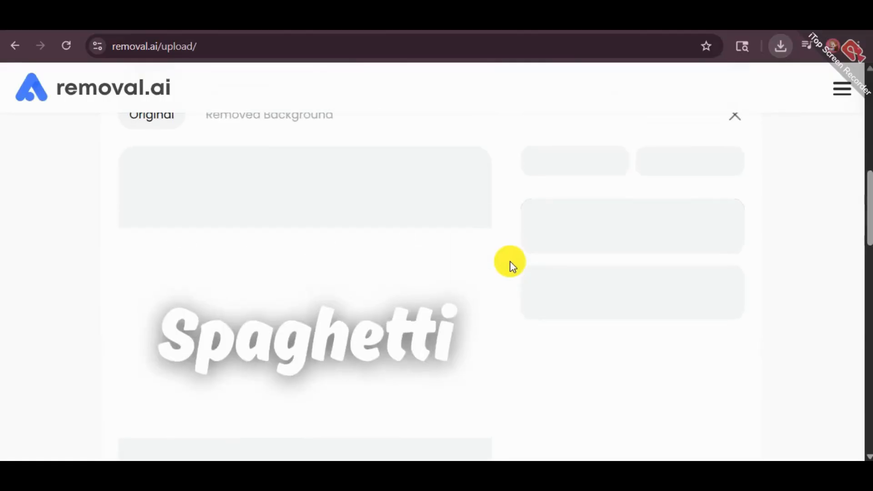
scroll(509, 261, down, 1)
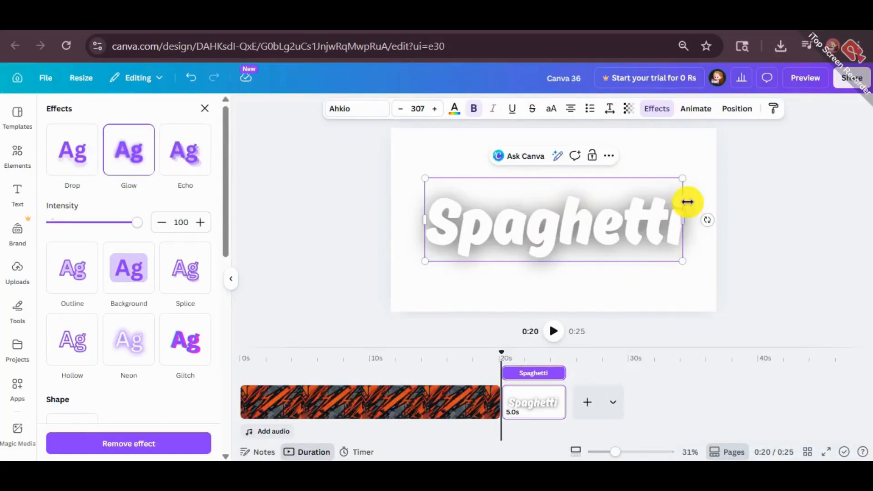
Back in Canva, replace the heading text with "Pizza" and download Page 2 as a PNG.
double_click(565, 237)
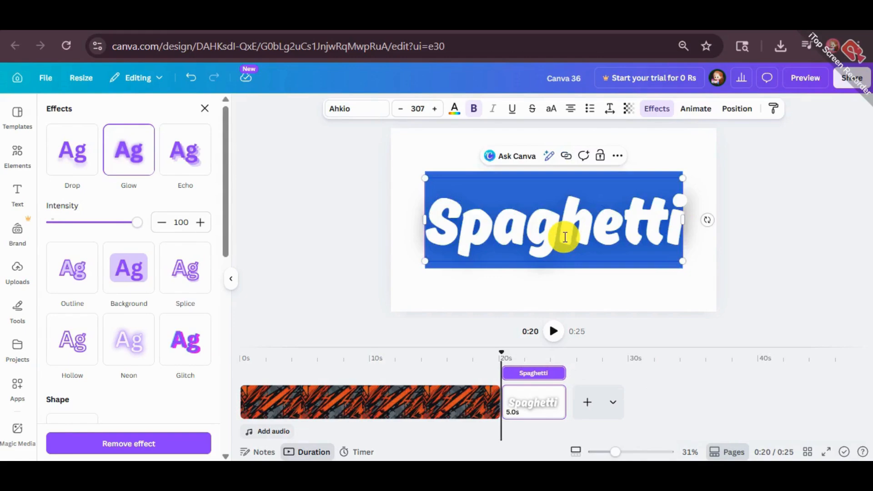
text(Pizza)
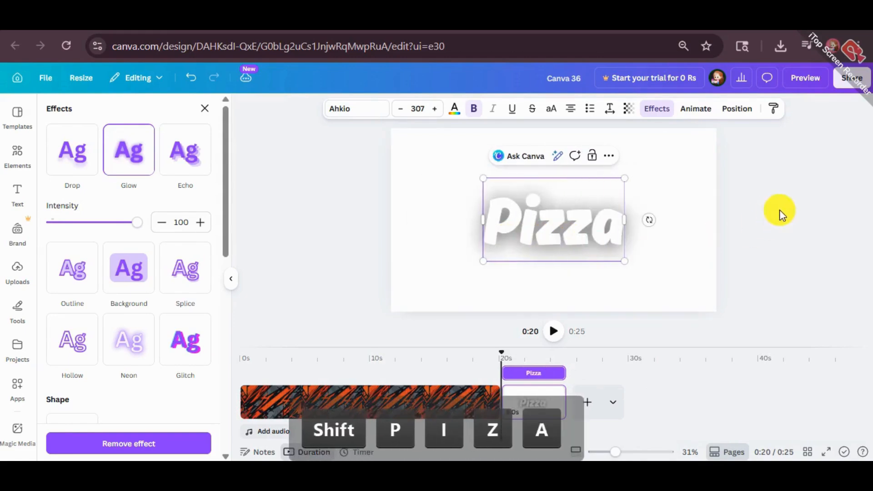
click(848, 80)
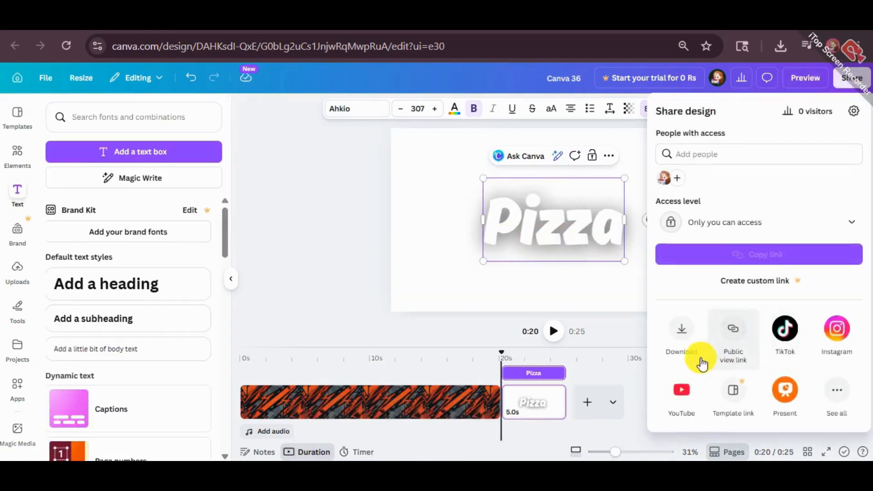
click(682, 369)
click(715, 403)
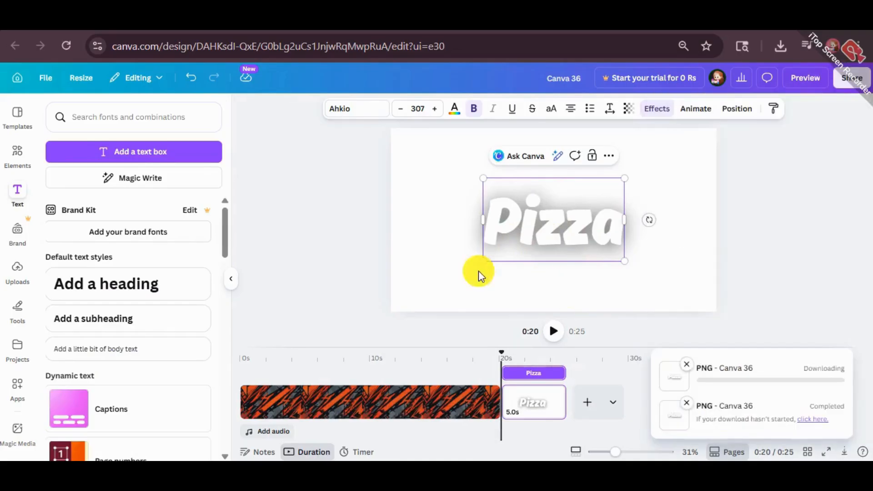
Replace the "Pizza" heading text on Page 2 with "Shawarma".
click(407, 262)
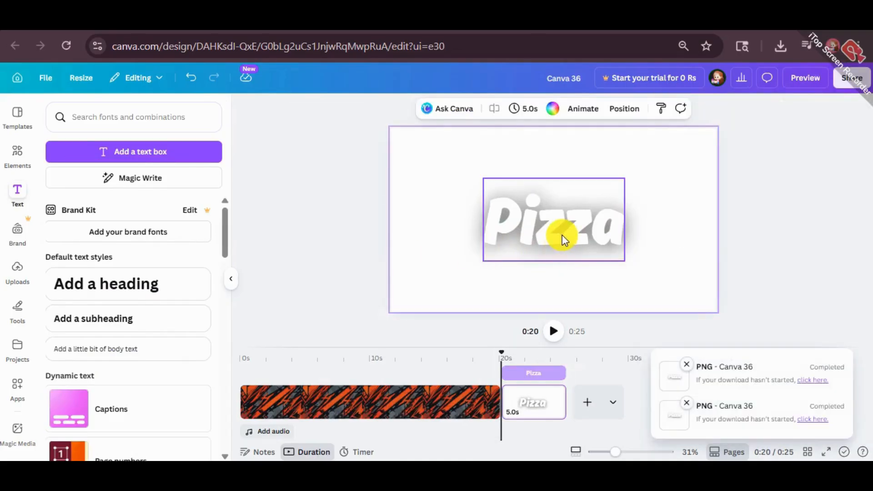
click(562, 235)
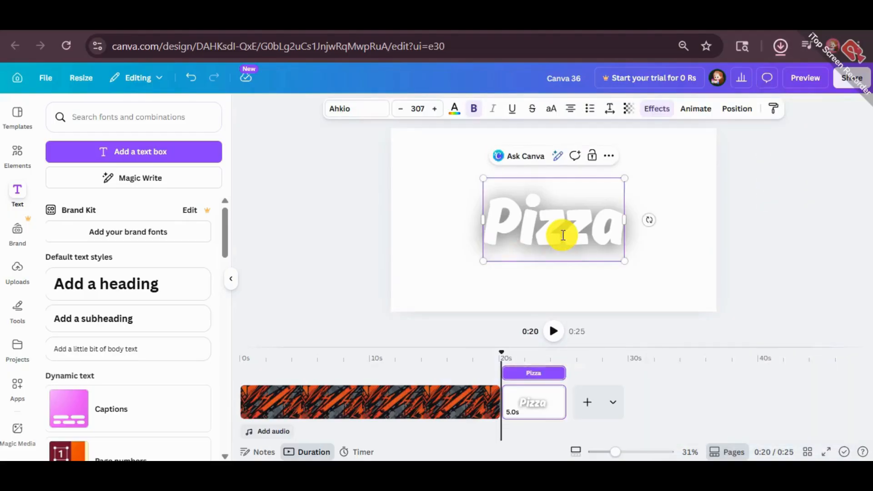
double_click(563, 235)
text(Sha)
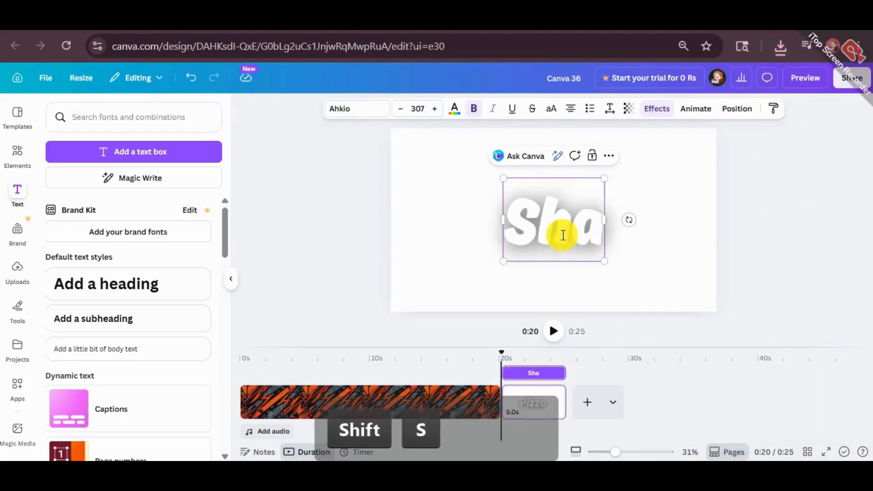
text(warma)
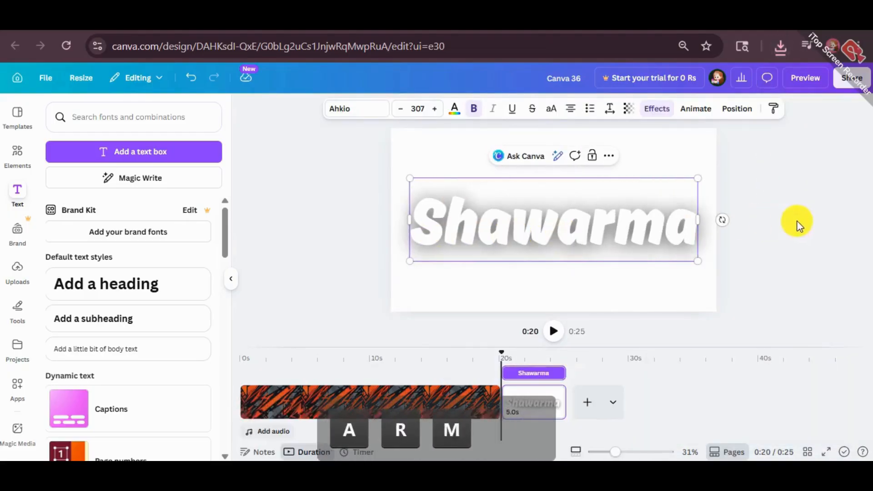
click(799, 224)
click(595, 31)
click(781, 46)
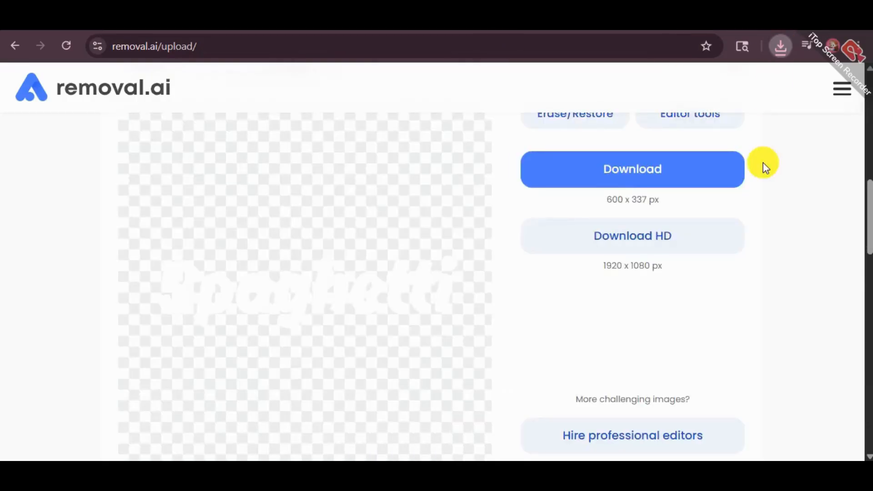
click(650, 25)
click(514, 25)
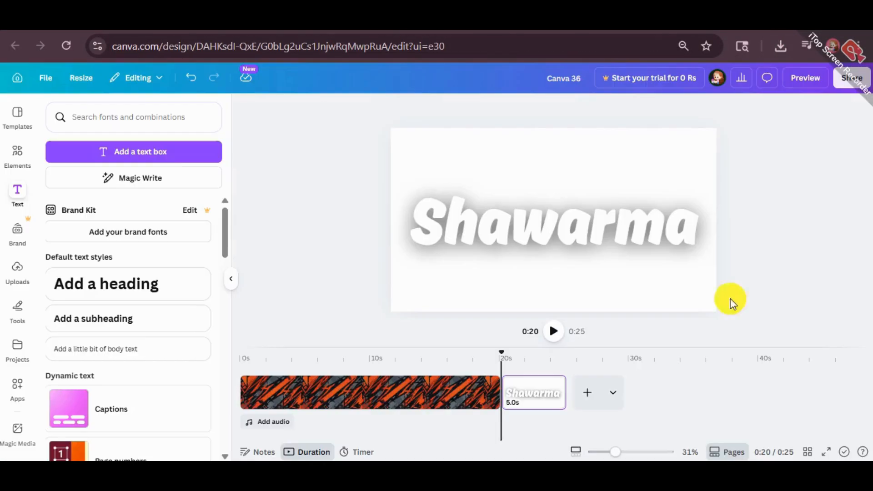
Download Page 2 with the "Shawarma" heading as a PNG at 1,920 × 1,080 px.
click(857, 81)
click(674, 332)
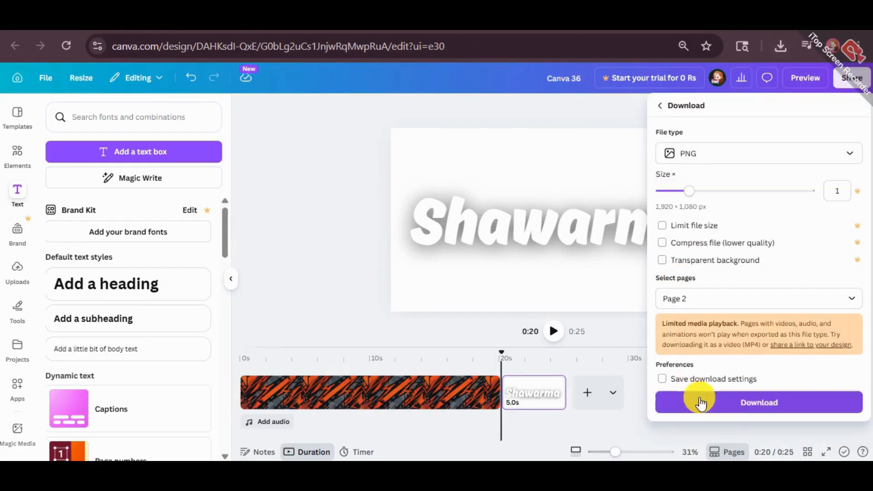
click(701, 403)
Switch to removal.ai and upload the downloaded "Pizza" and "Shawarma" PNGs for background removal.
click(596, 29)
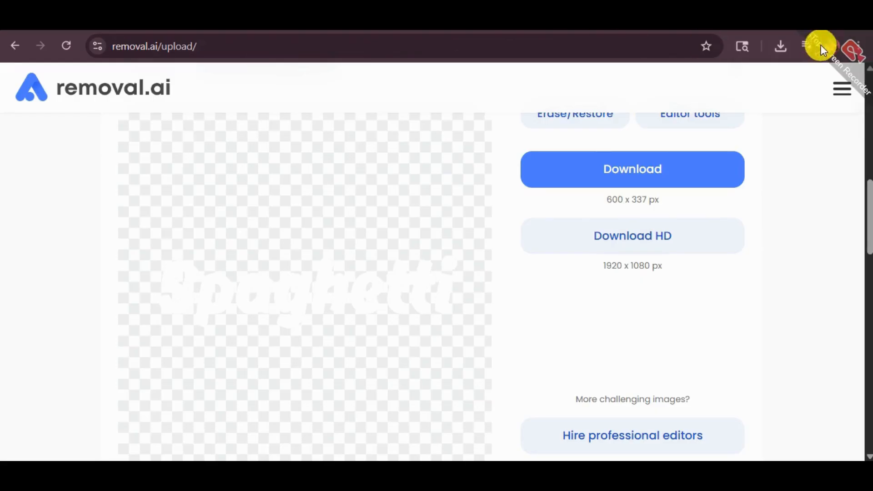
click(780, 44)
scroll(360, 224, up, 4)
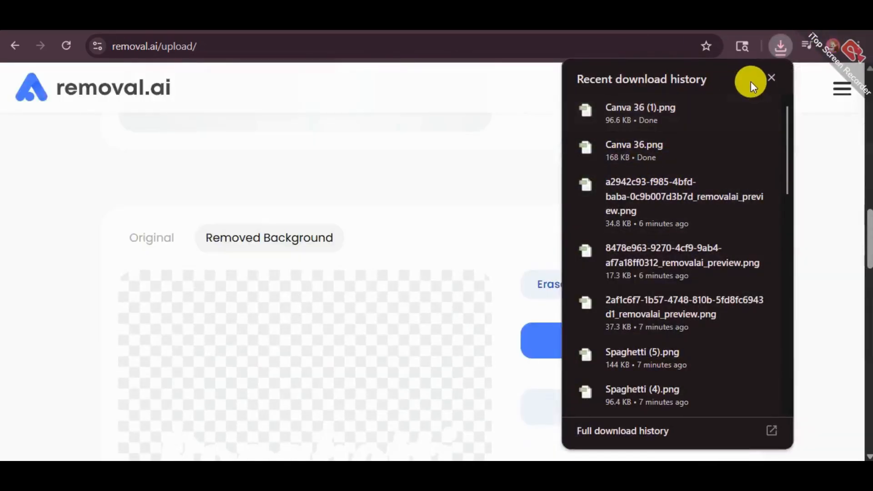
click(770, 76)
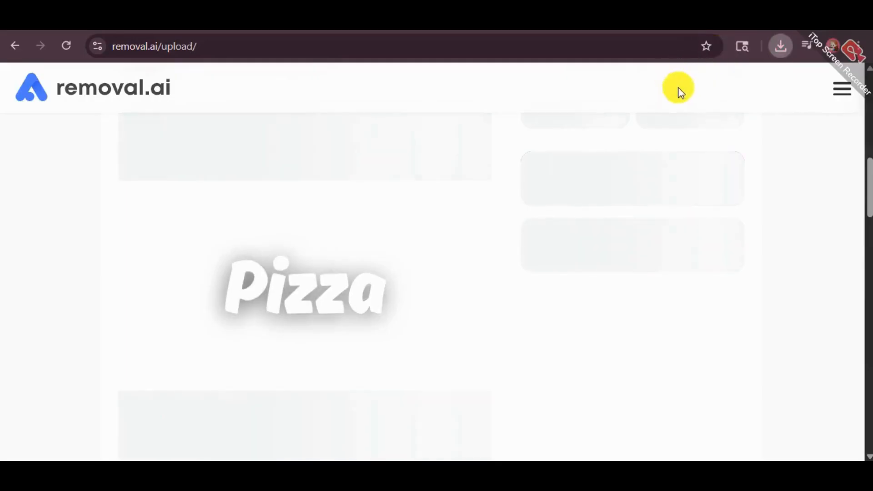
click(769, 76)
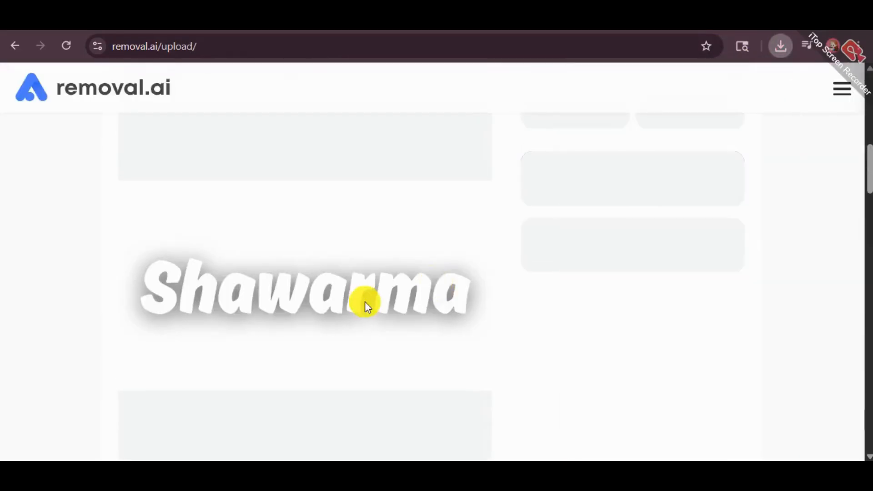
Download the background-free "Spaghetti" image from removal.ai at 600 x 337 px.
scroll(463, 293, down, 15)
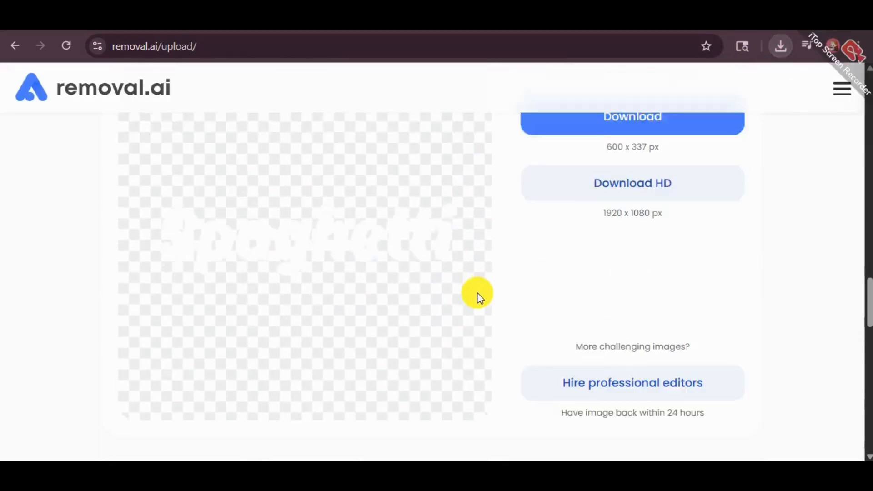
scroll(536, 279, up, 2)
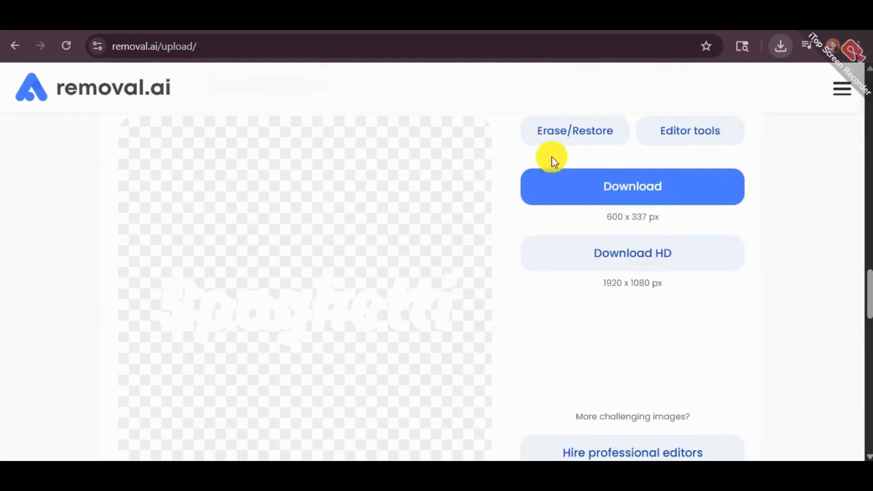
click(647, 195)
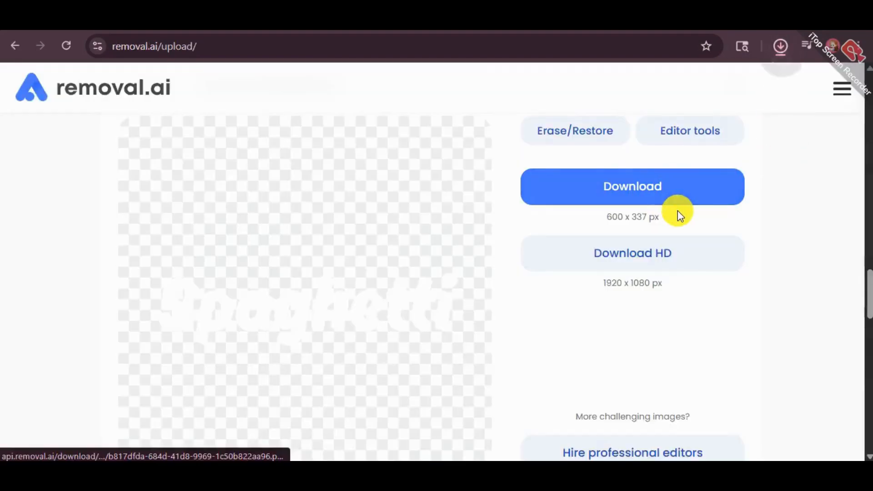
Back in Canva, delete the second page with the "Shawarma" heading from the timeline.
key(ctrl+Tab)
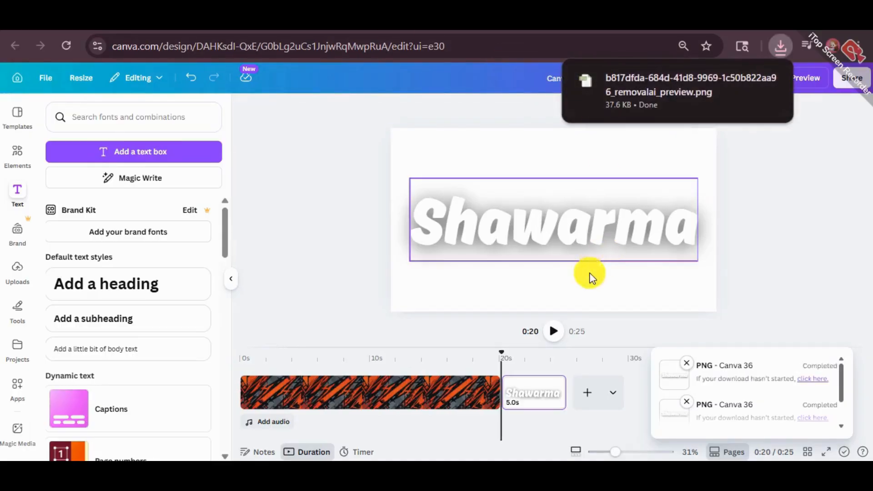
click(521, 395)
key(Delete)
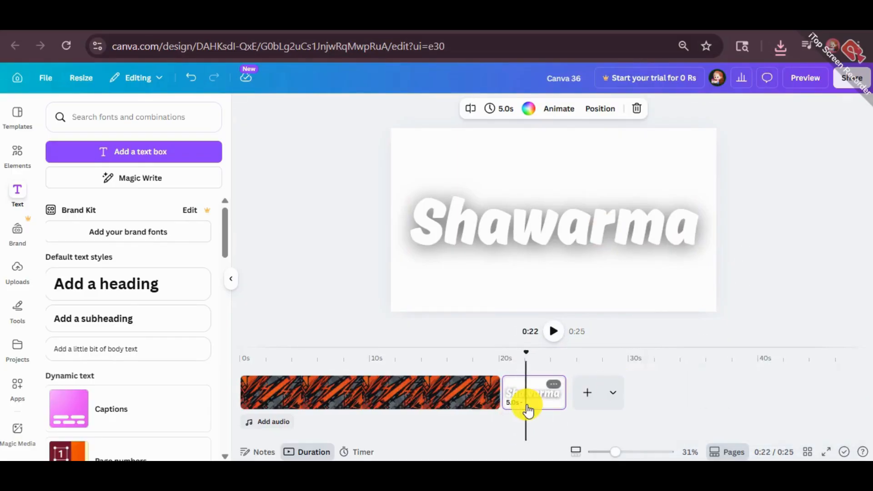
key(Delete)
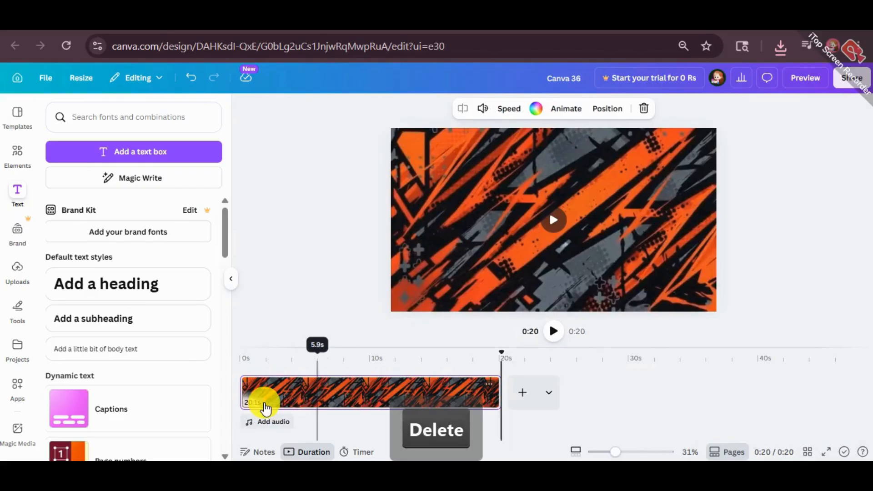
Split the grunge background video page into three clips, cutting at about 6.2 s and 12.9 s.
click(318, 395)
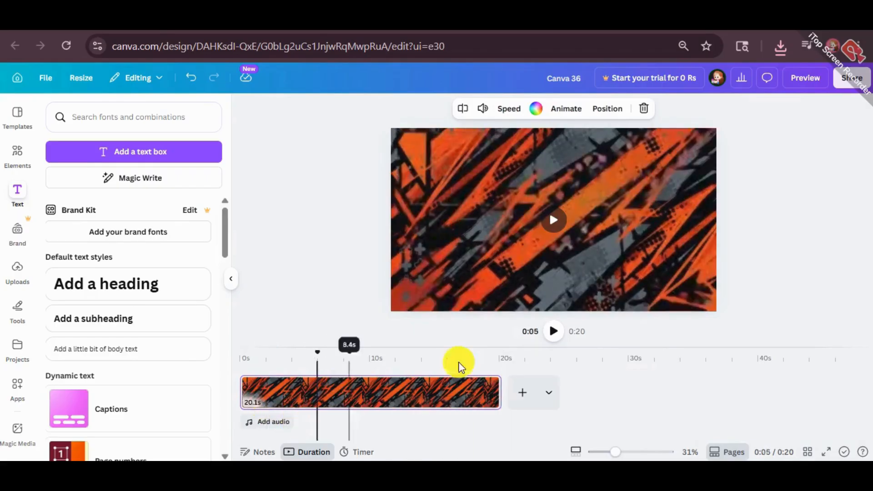
click(320, 399)
click(321, 399)
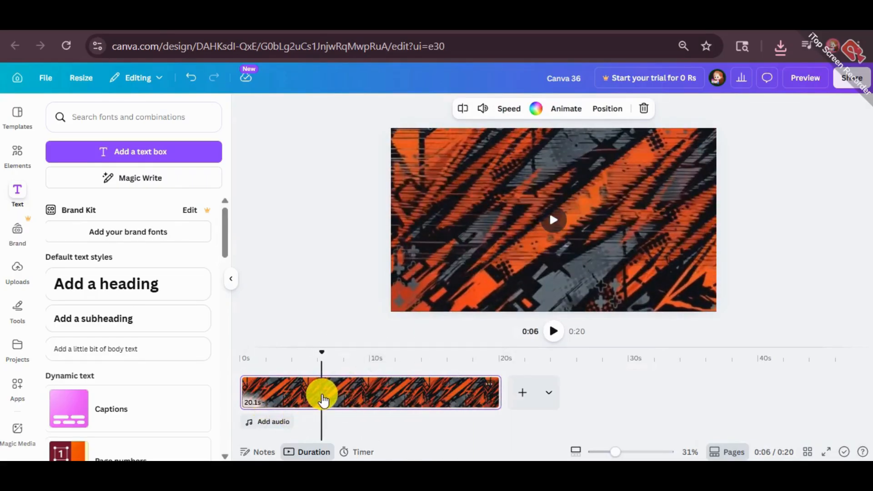
key(s)
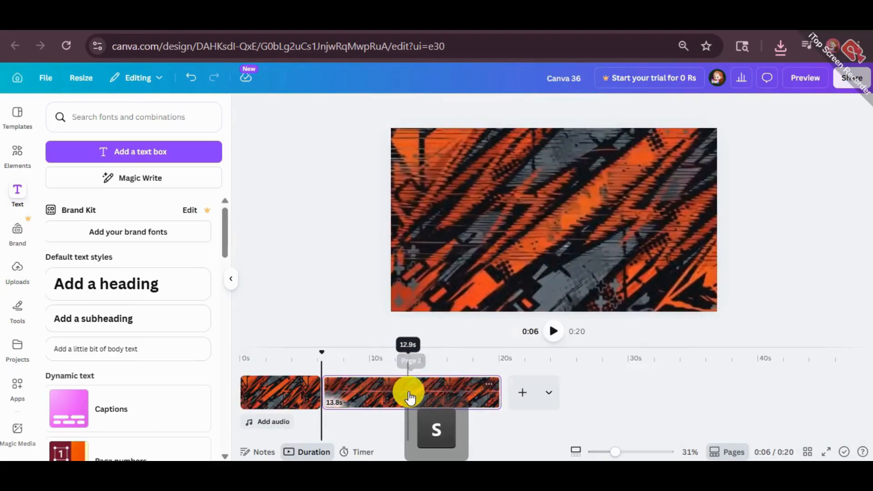
click(410, 398)
key(s)
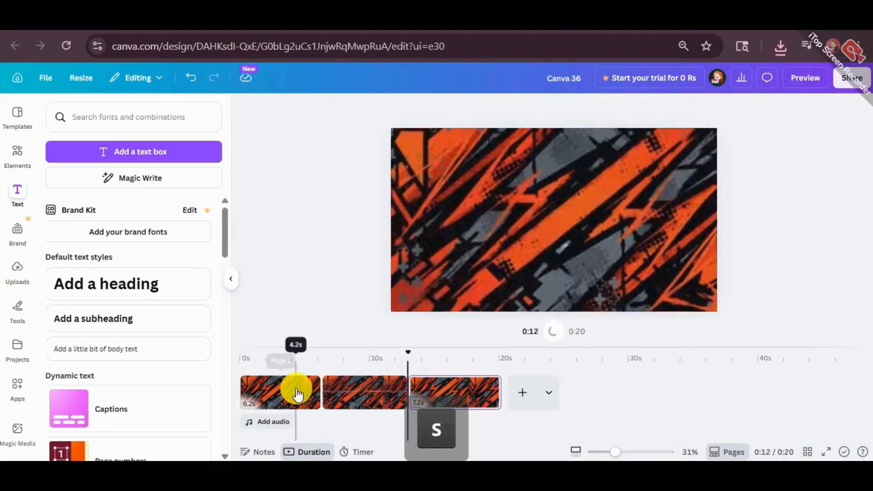
Open the full filter list for the second clip's grunge video and try the Vintage filter Fade on it.
click(297, 394)
click(363, 397)
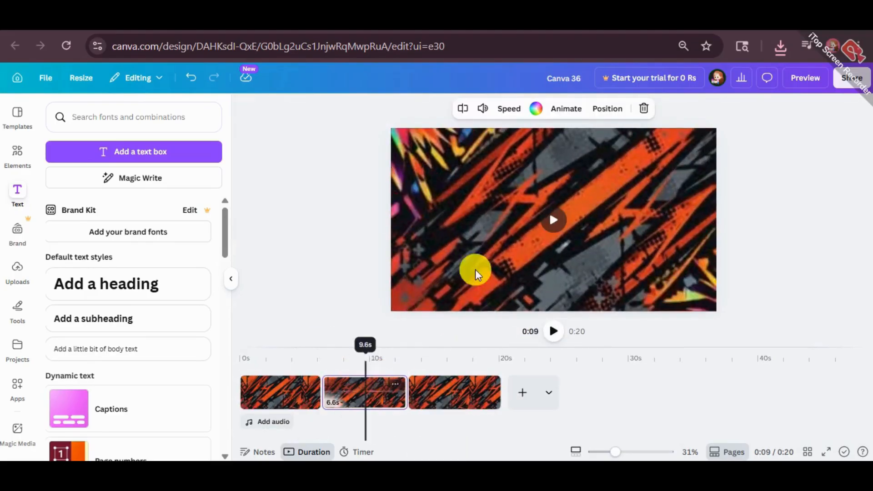
click(479, 209)
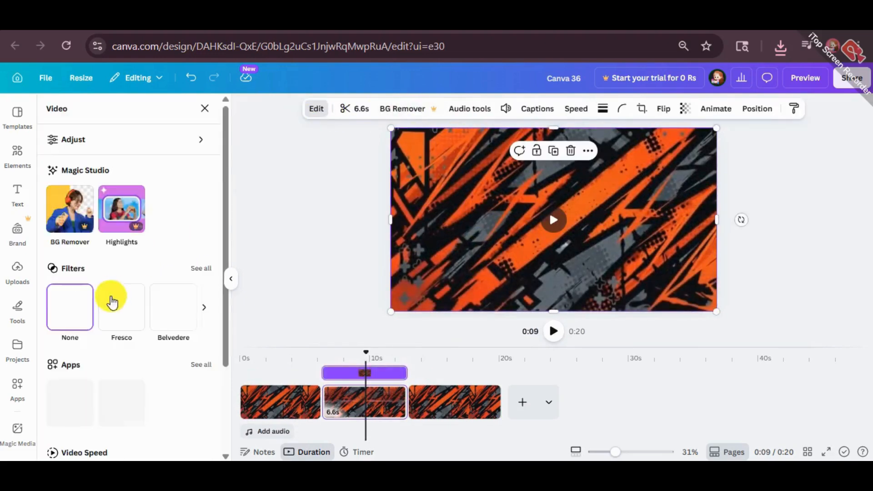
scroll(111, 319, down, 3)
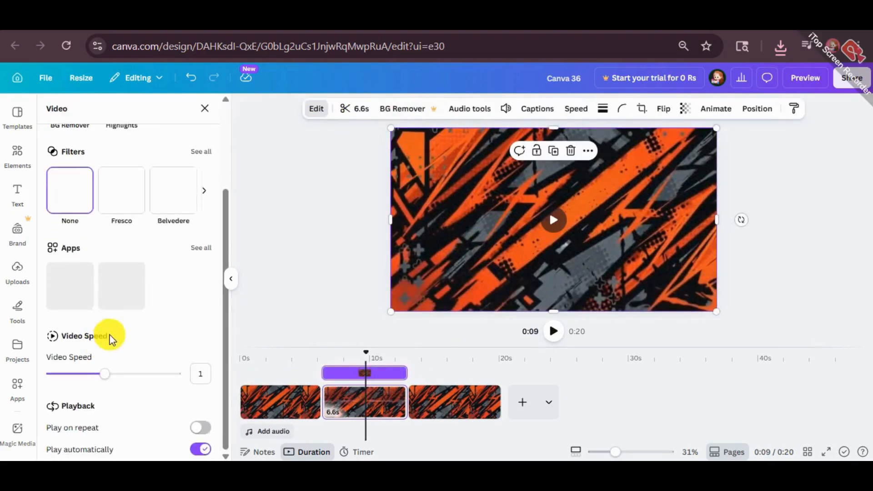
click(202, 152)
scroll(150, 271, down, 8)
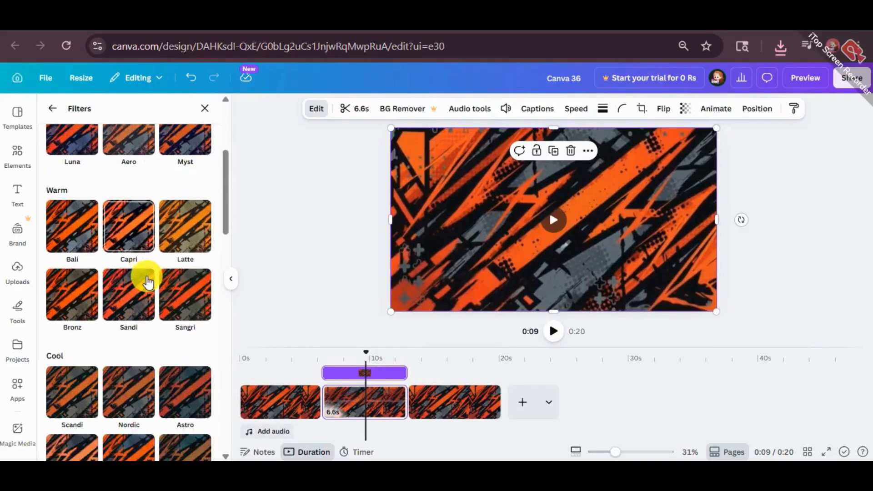
scroll(130, 268, down, 7)
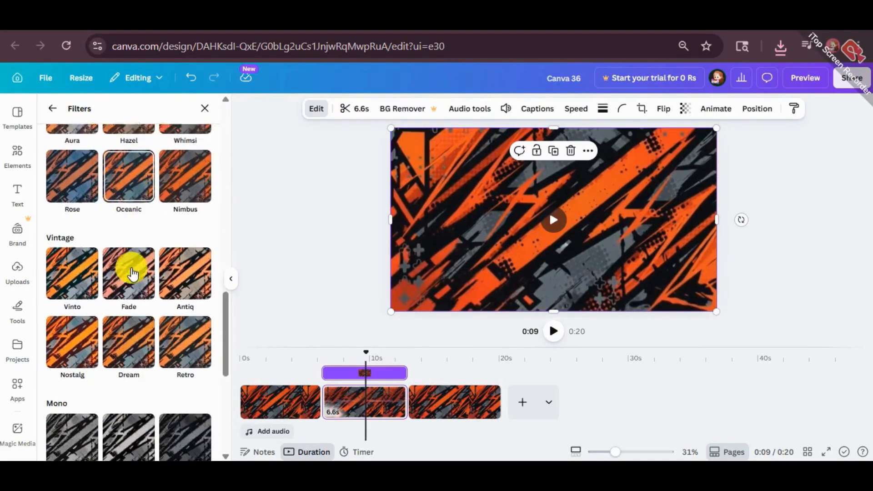
scroll(141, 236, up, 2)
click(144, 231)
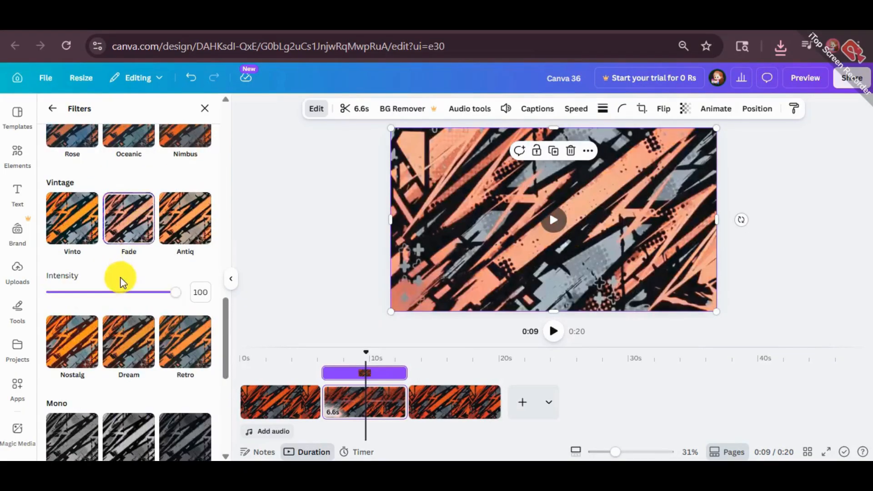
Try the Amethyst Color Pop filter on the second clip's video, and settle on Hibiscus at intensity 100.
scroll(117, 336, down, 6)
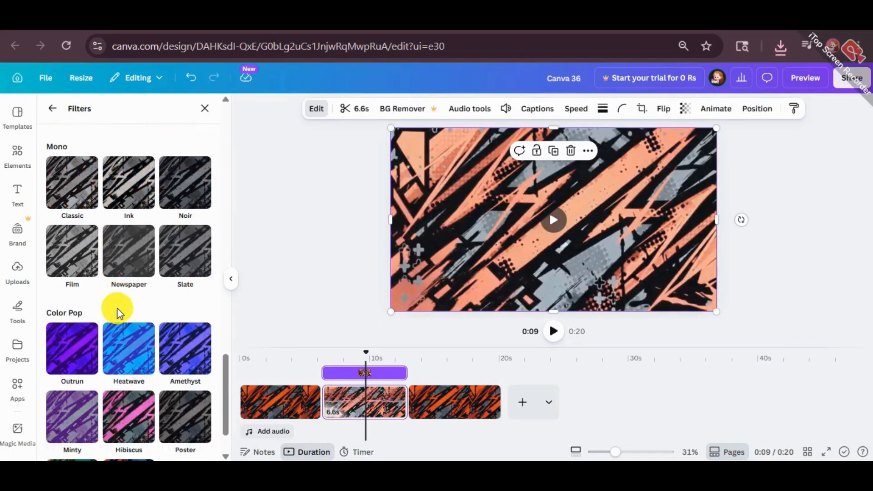
click(131, 312)
click(172, 313)
scroll(184, 363, down, 2)
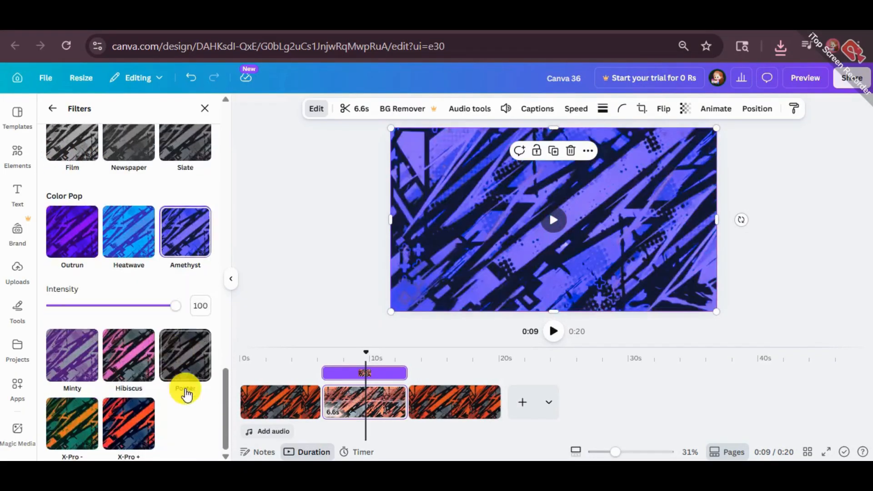
click(184, 382)
click(129, 306)
scroll(155, 382, down, 1)
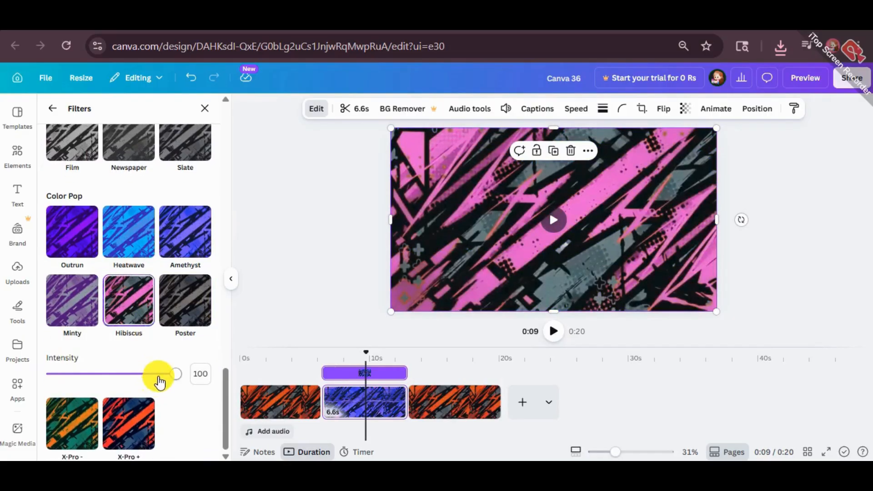
drag(100, 373, 232, 373)
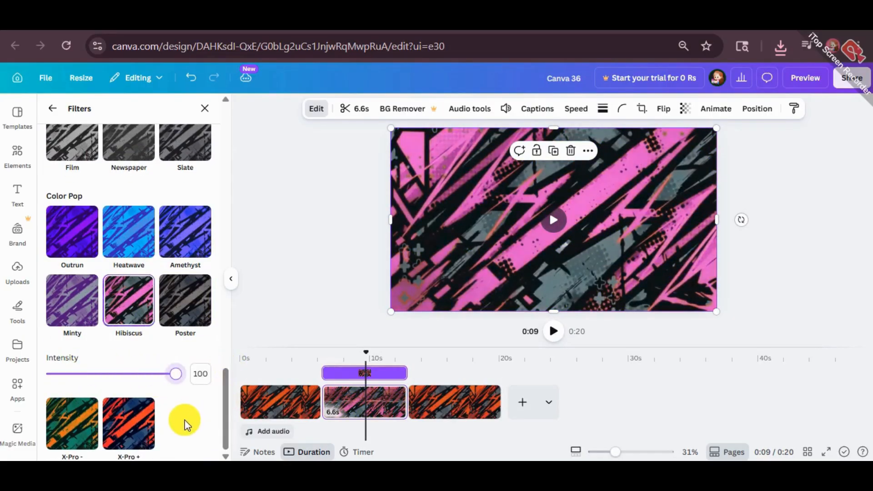
Apply the X-Pro + Color Pop filter to the original grunge video in the third clip.
click(426, 400)
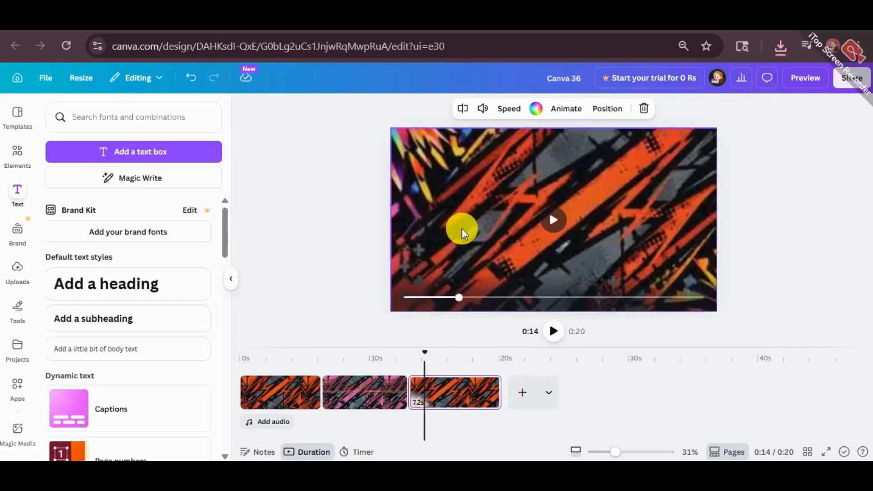
click(301, 119)
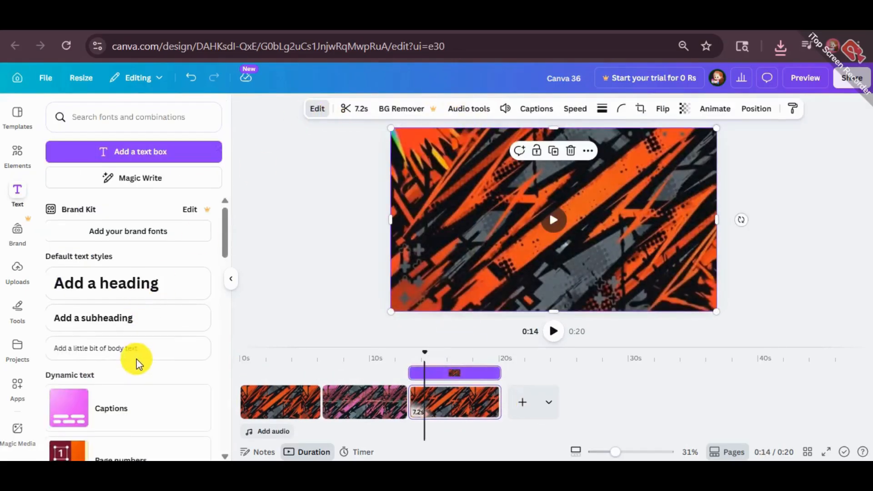
scroll(132, 360, down, 3)
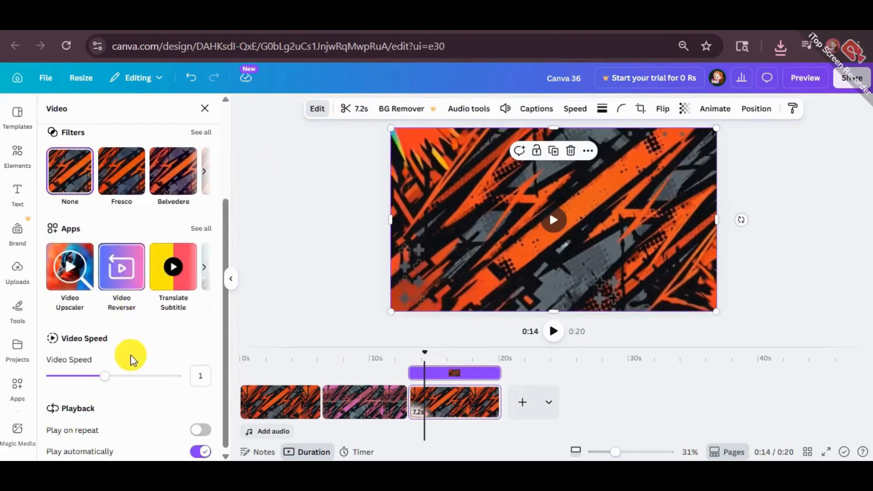
click(201, 130)
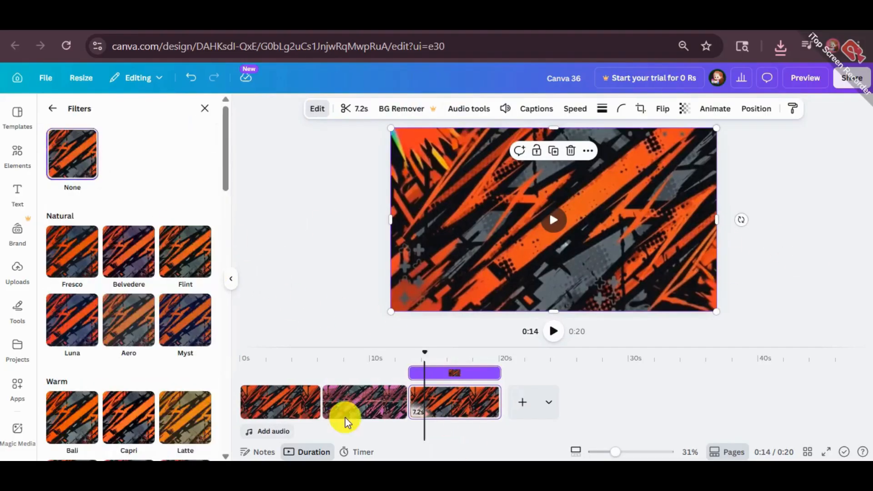
scroll(185, 436, down, 10)
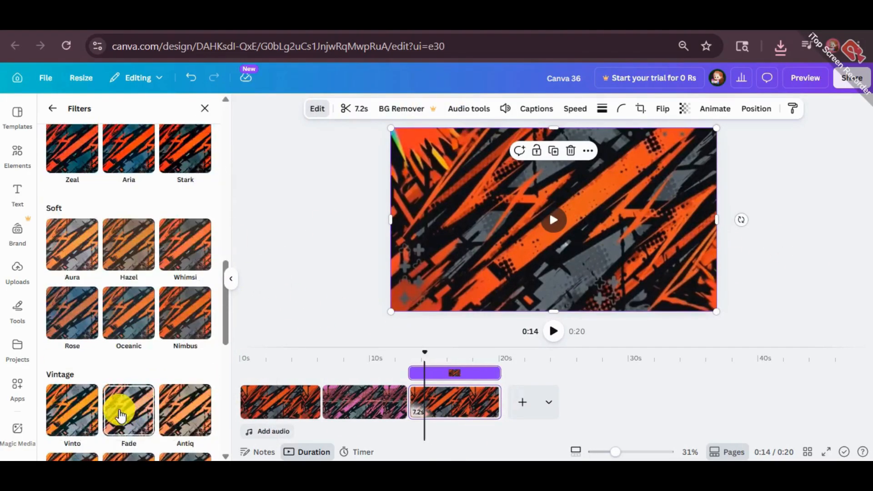
scroll(117, 414, down, 7)
scroll(105, 374, down, 4)
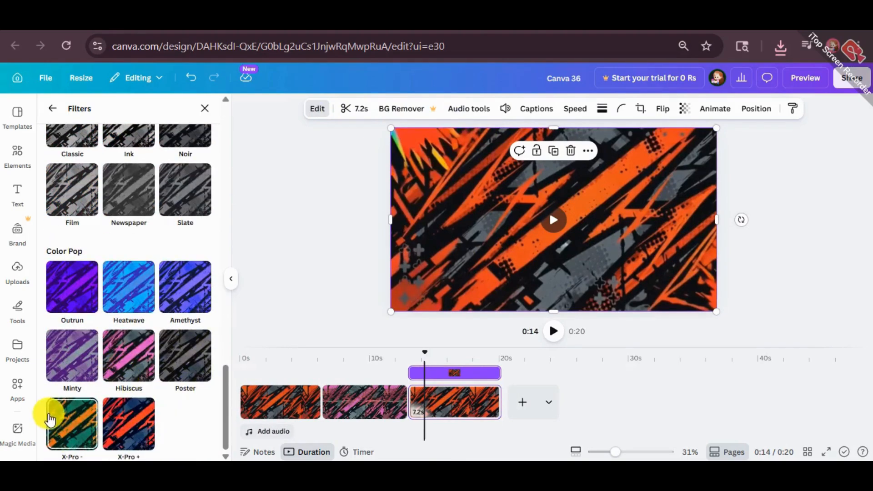
click(130, 421)
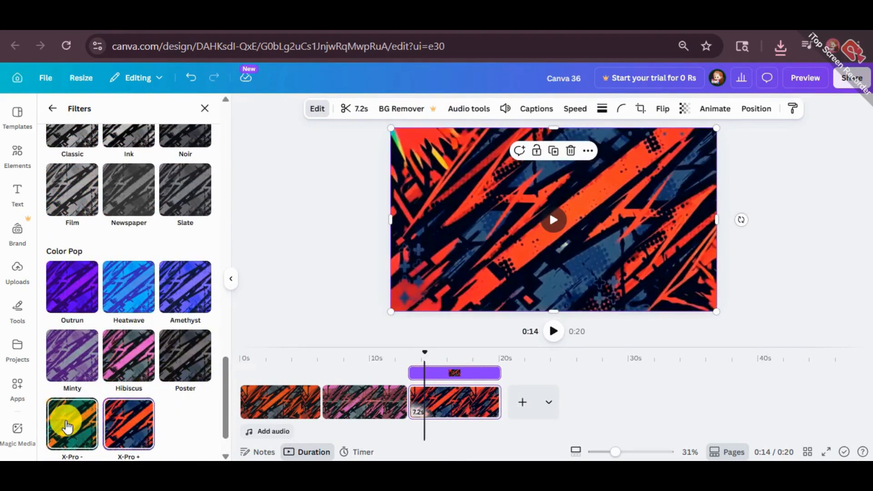
scroll(217, 368, down, 1)
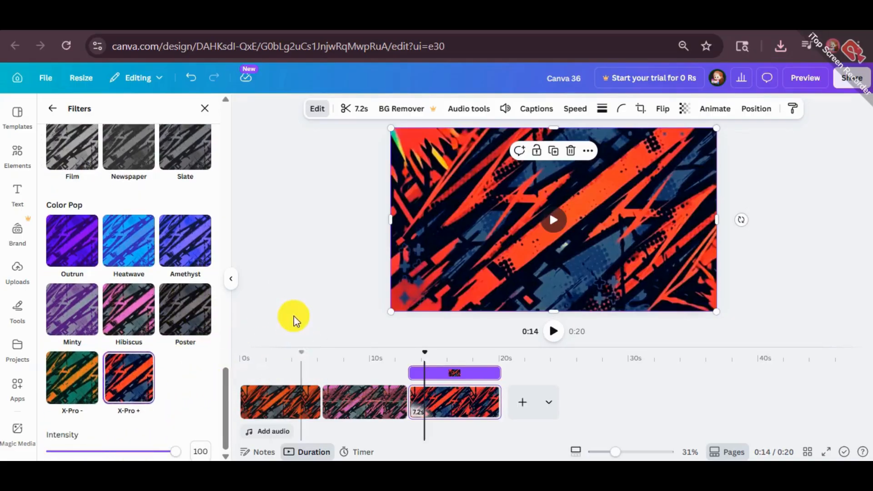
Replace the third clip's video with a copy of the second clip's pink Hibiscus video, aligned to fill the page.
click(365, 408)
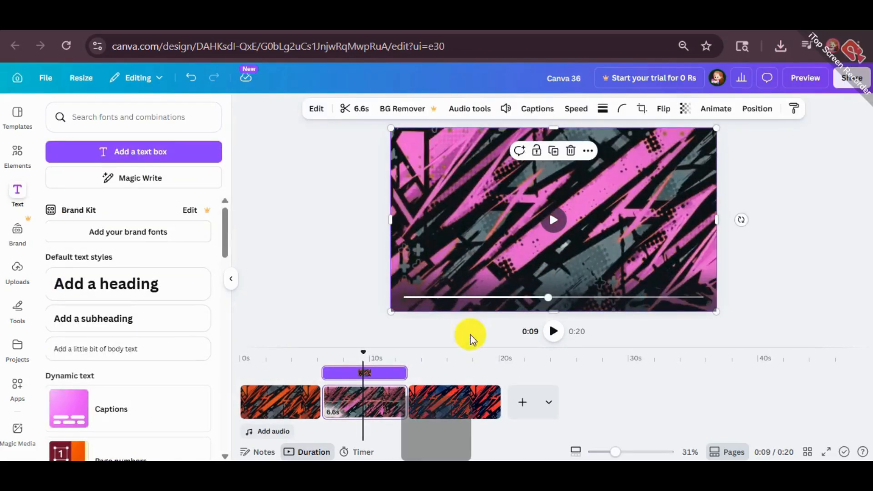
key(alt)
click(460, 398)
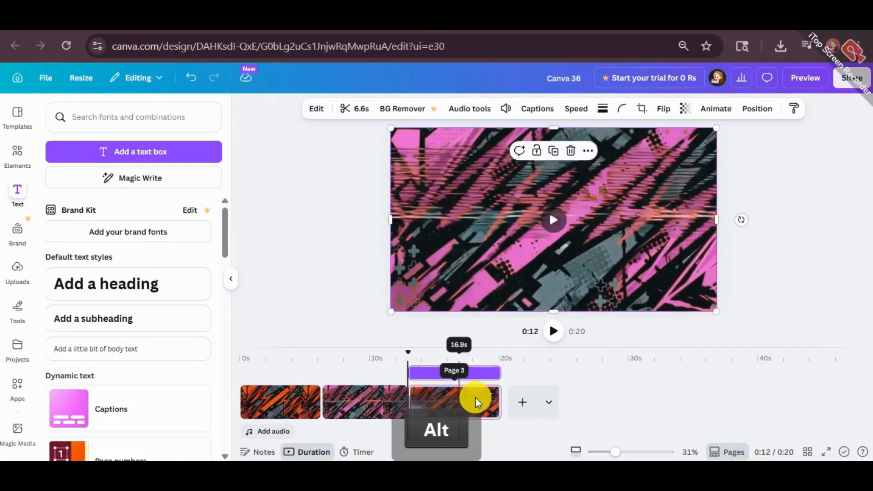
drag(539, 223, 631, 223)
click(438, 224)
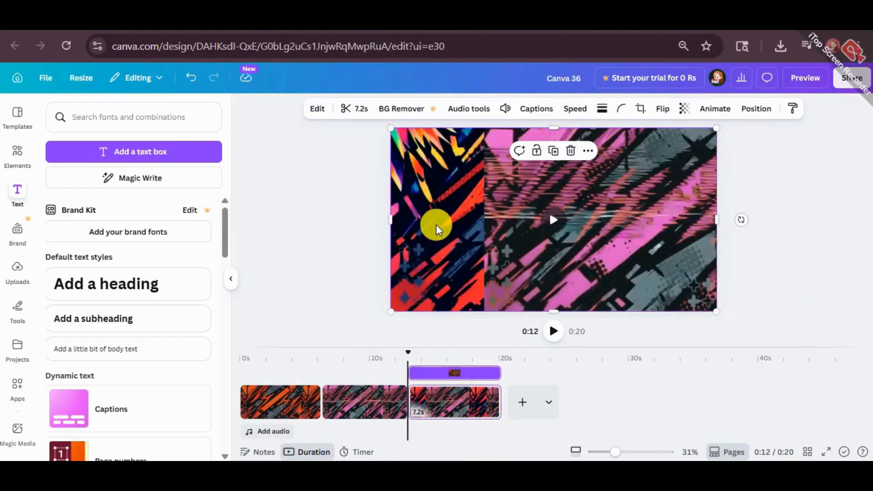
key(Delete)
drag(551, 171, 456, 172)
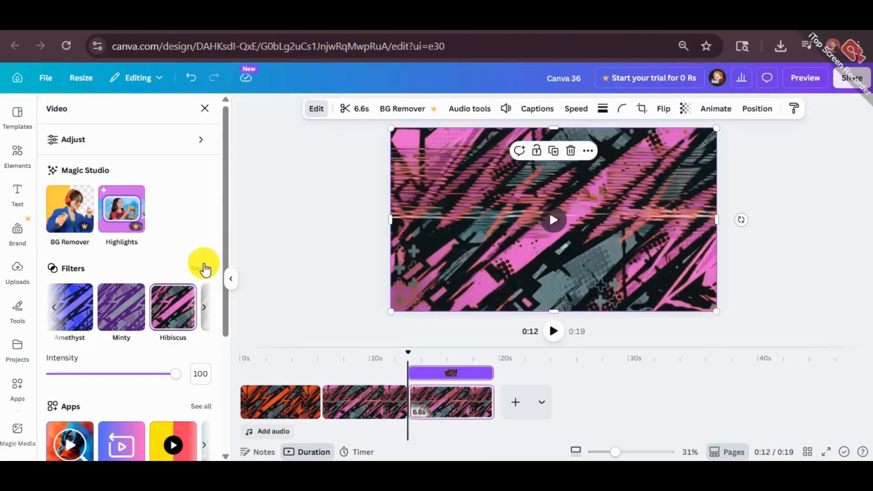
Change the filter on the third clip's copied video to X-Pro + from the Color Pop group.
click(205, 269)
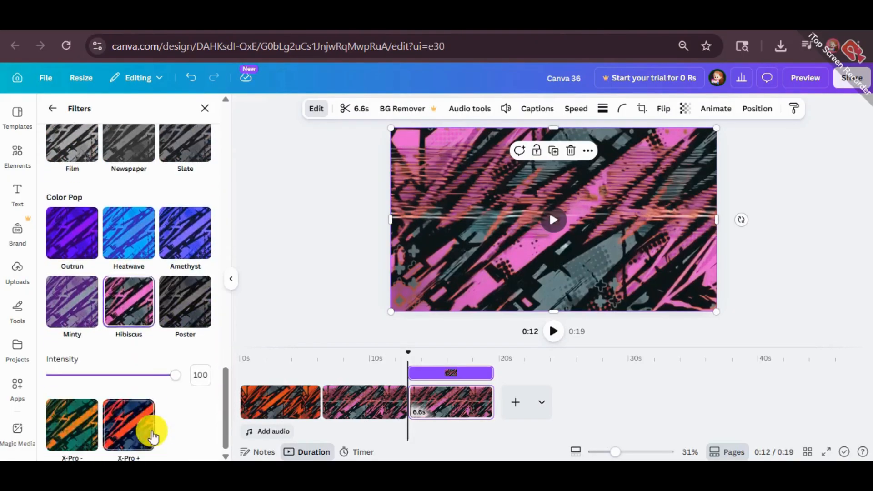
click(117, 437)
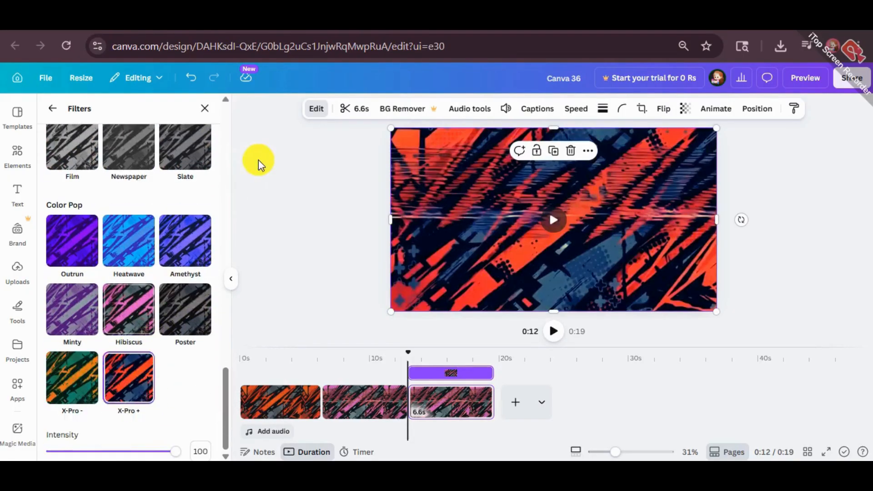
click(332, 220)
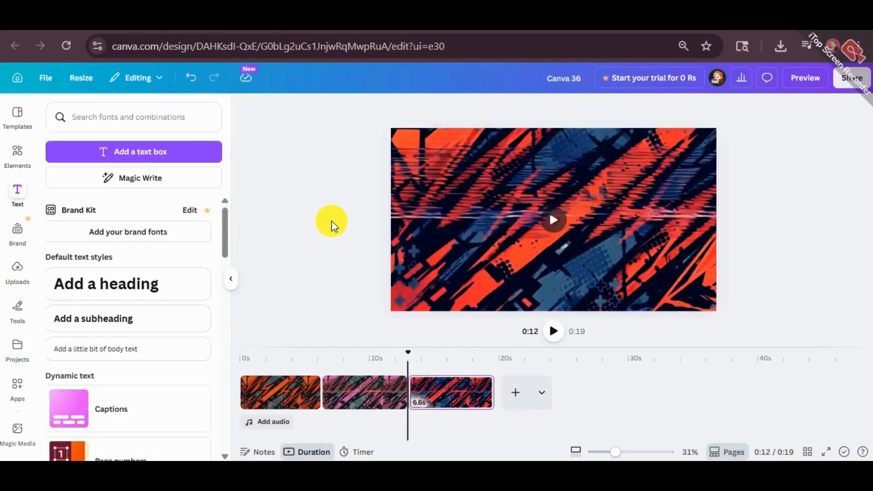
Add the uploaded spaghetti plate image to the first clip.
click(272, 386)
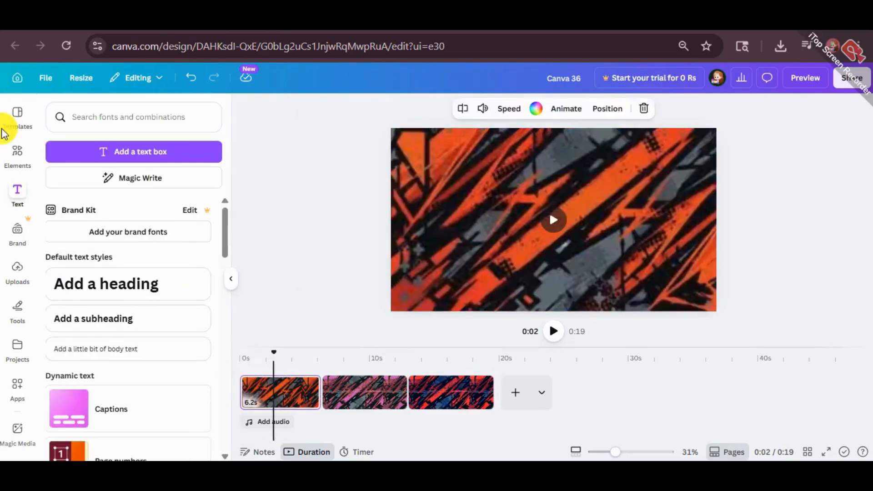
click(12, 158)
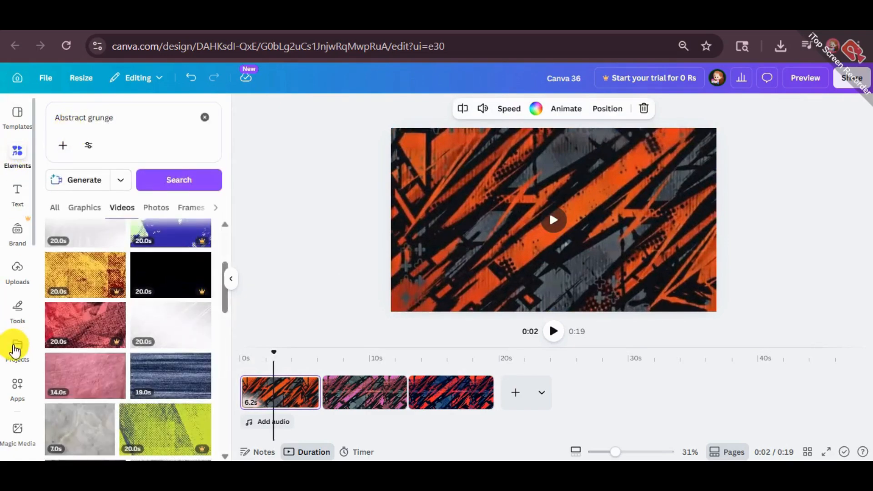
click(21, 277)
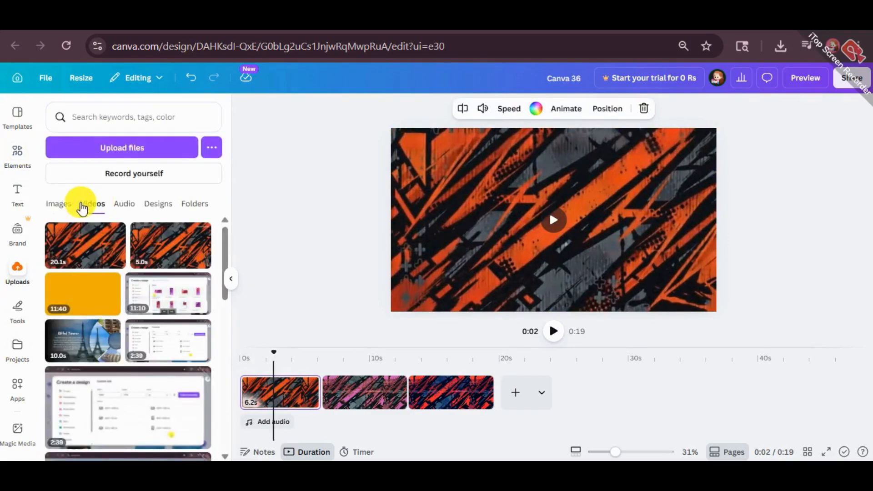
click(65, 210)
scroll(117, 370, down, 5)
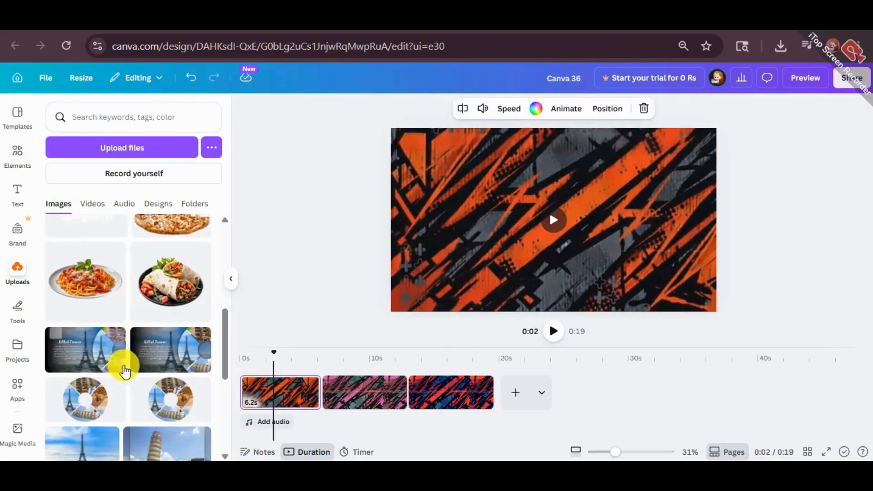
scroll(197, 292, up, 1)
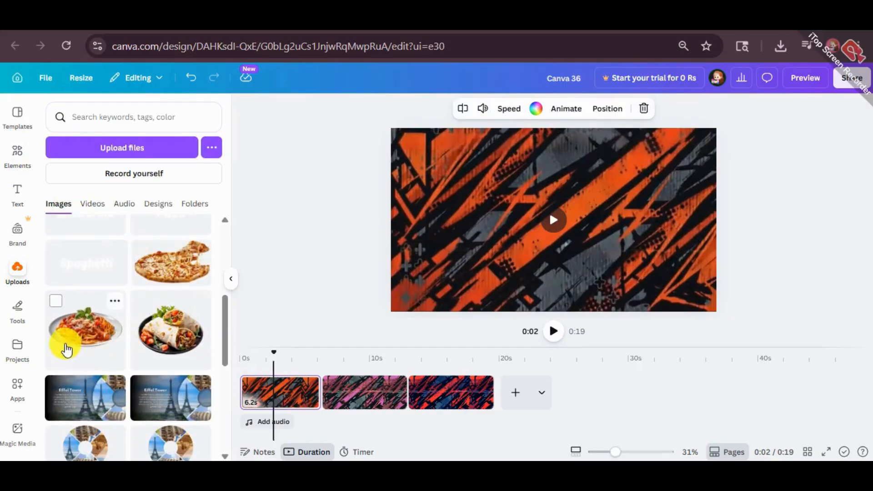
click(72, 323)
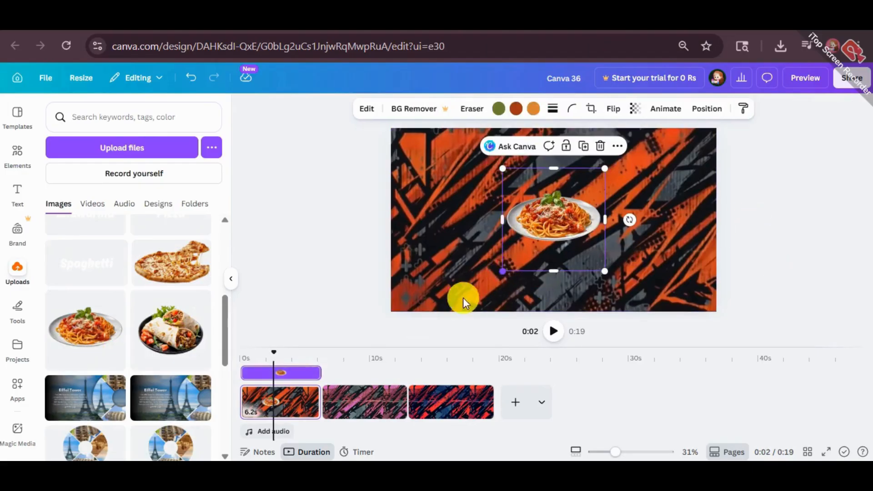
Enlarge the spaghetti plate to nearly the page height and crop away the empty space above and below it.
drag(502, 271, 390, 382)
drag(611, 163, 649, 124)
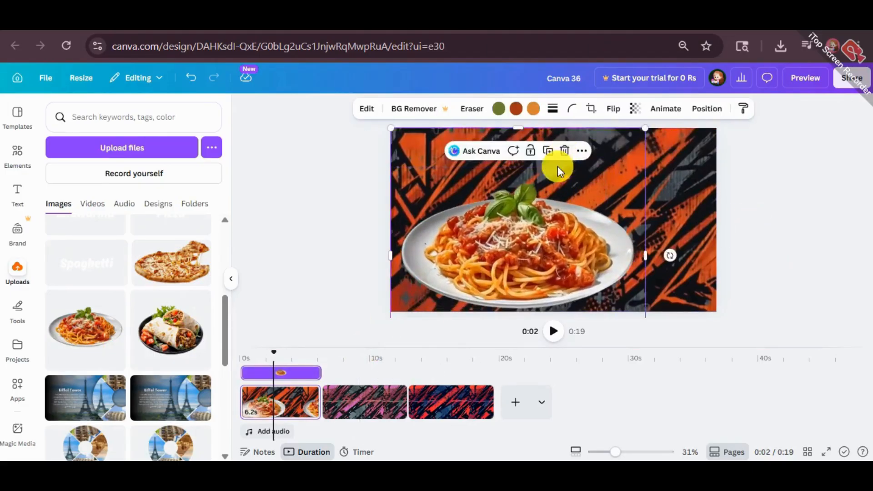
drag(563, 198, 580, 217)
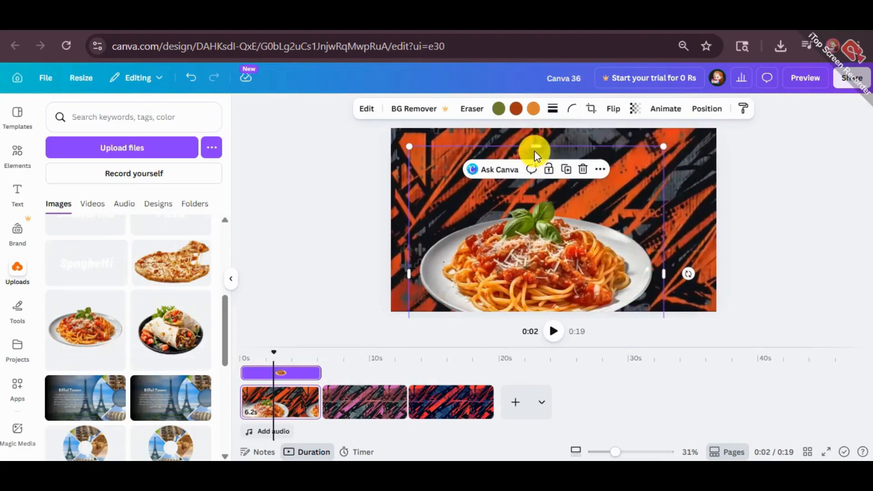
drag(536, 147, 531, 199)
drag(549, 241, 574, 130)
drag(562, 295, 552, 226)
Tilt the spaghetti plate slightly clockwise, scale it to about three quarters of the page width and center it.
drag(679, 130, 653, 173)
drag(676, 201, 677, 220)
drag(648, 276, 684, 291)
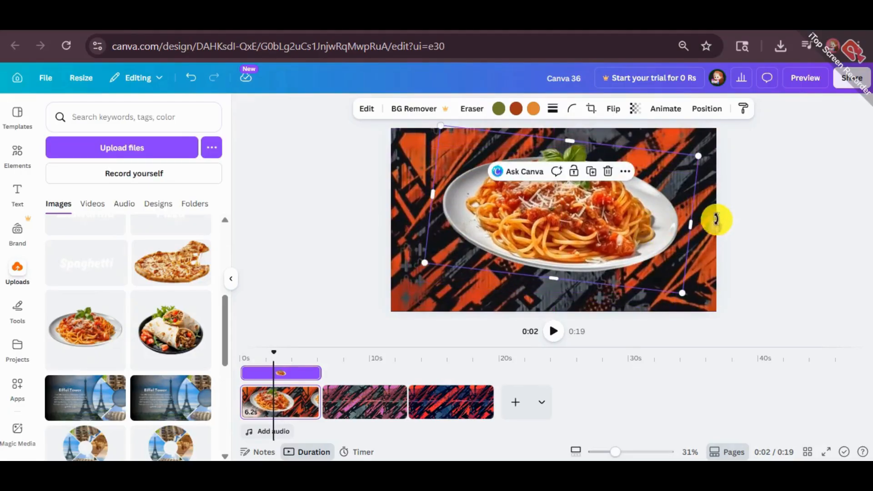
drag(700, 158, 687, 162)
drag(636, 186, 634, 193)
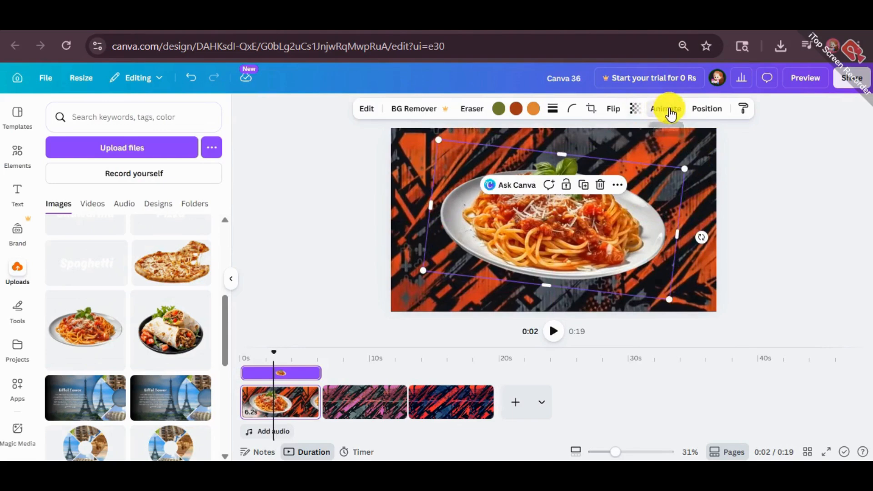
Animate the spaghetti plate with the Old TV effect, playing on enter only.
click(668, 110)
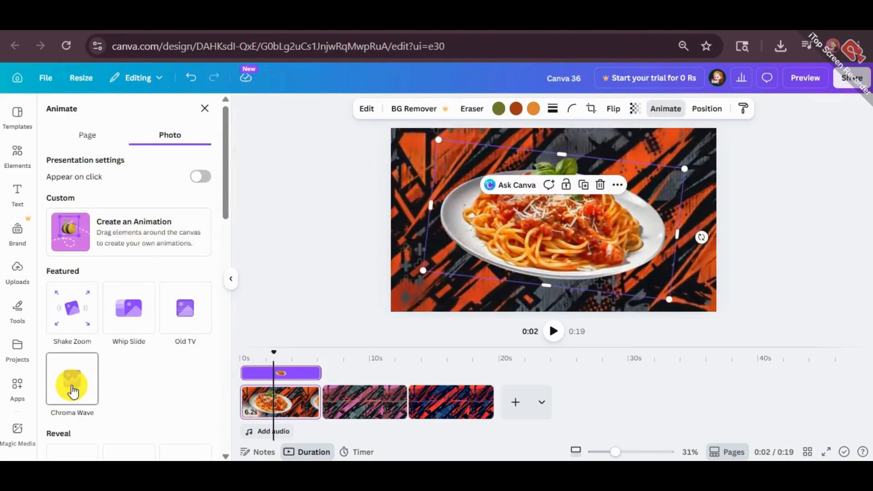
click(183, 326)
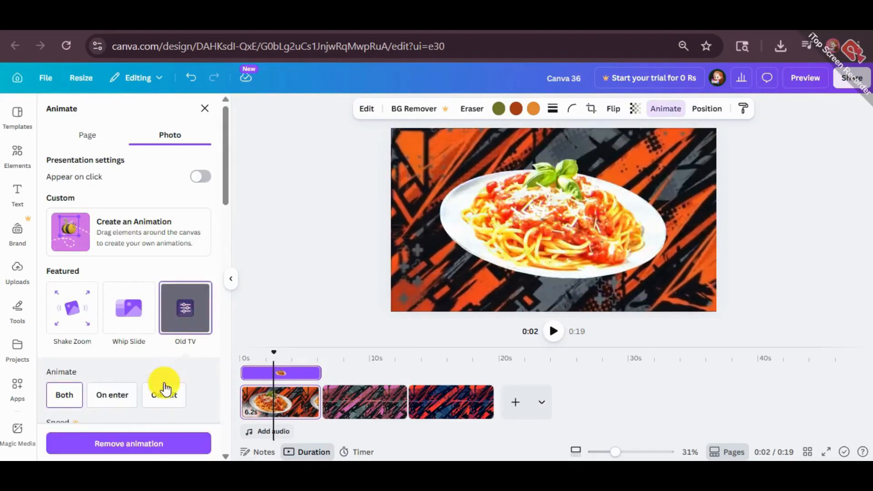
scroll(164, 384, down, 3)
click(98, 251)
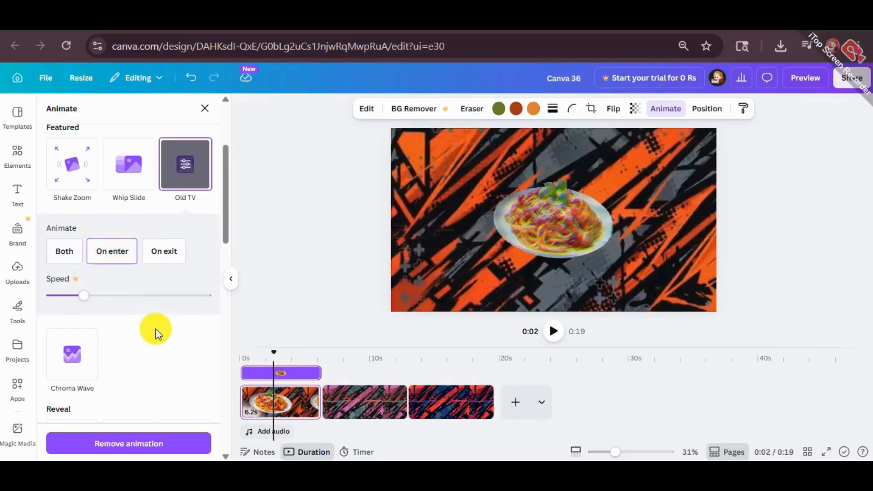
Add a 0.3-second Match & Move transition after the first clip and apply it between all pages.
click(321, 414)
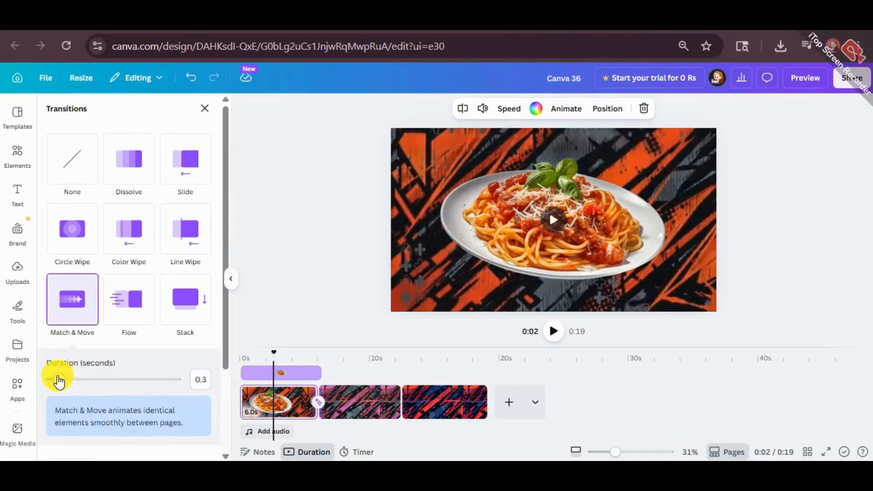
scroll(109, 395, down, 3)
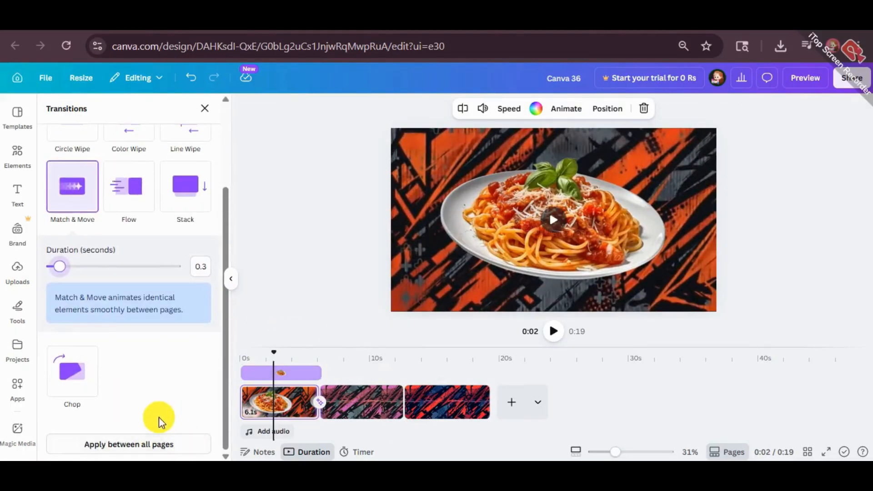
click(153, 448)
Add the uploaded orange brush stroke image to the first clip.
click(287, 412)
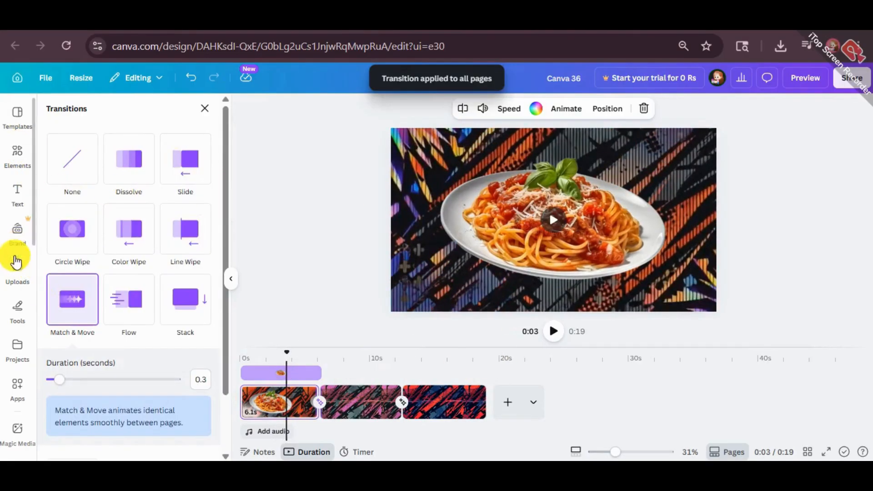
click(27, 273)
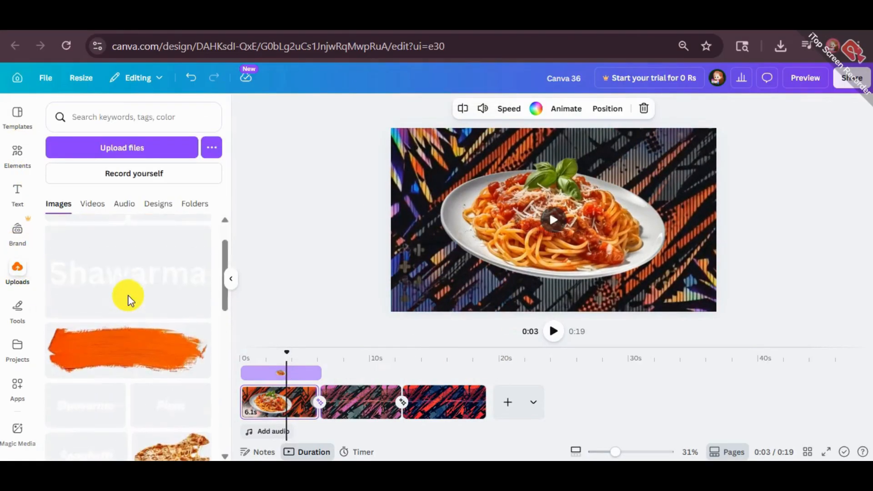
click(131, 312)
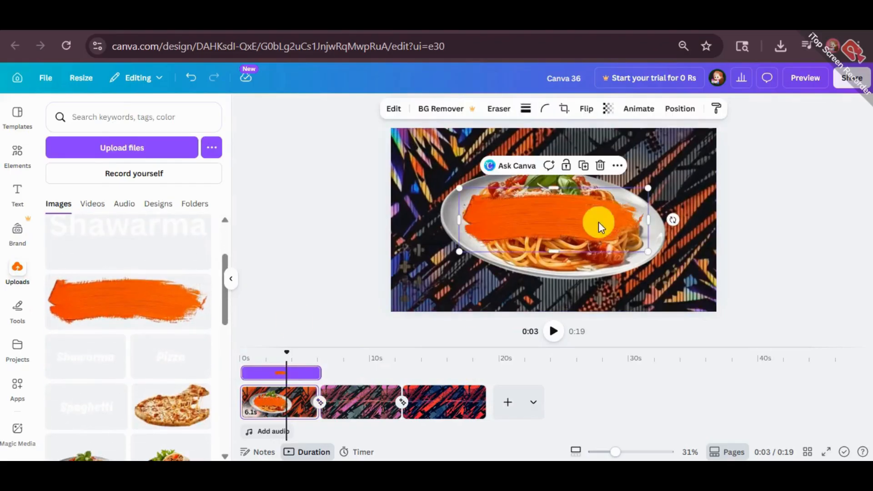
Search the elements library for "brush" and look through the graphics for paint strokes.
click(16, 152)
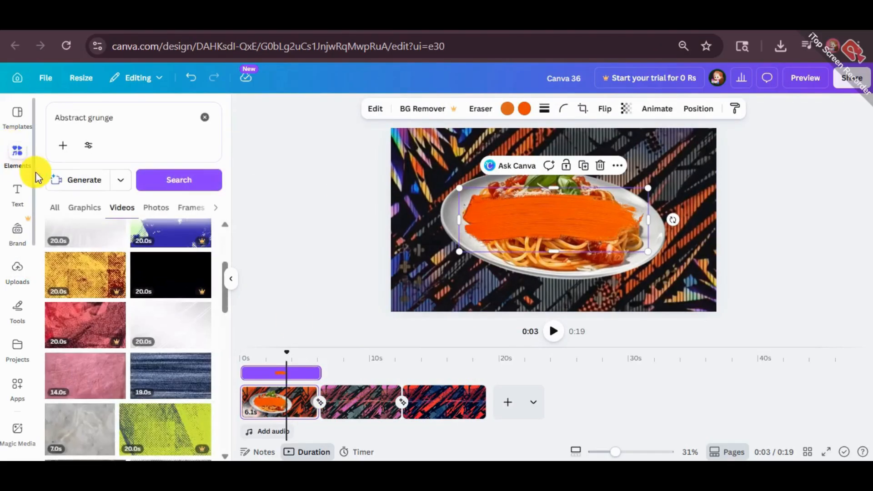
click(93, 118)
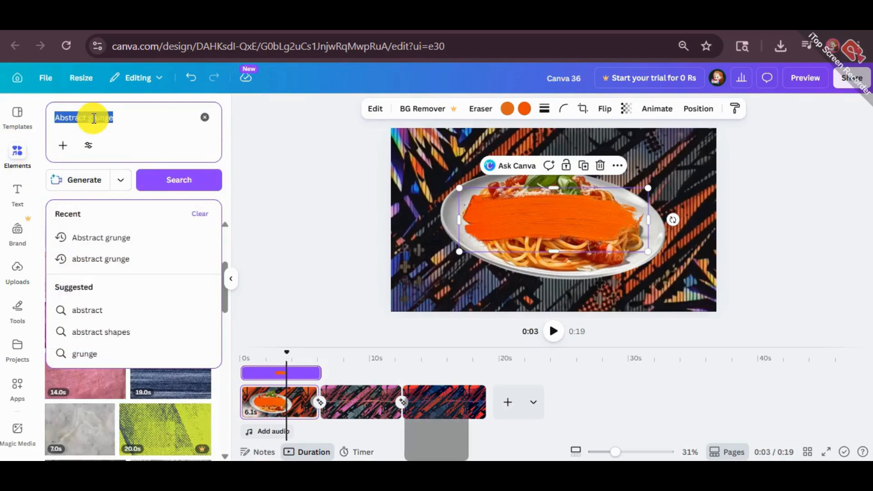
text(brush)
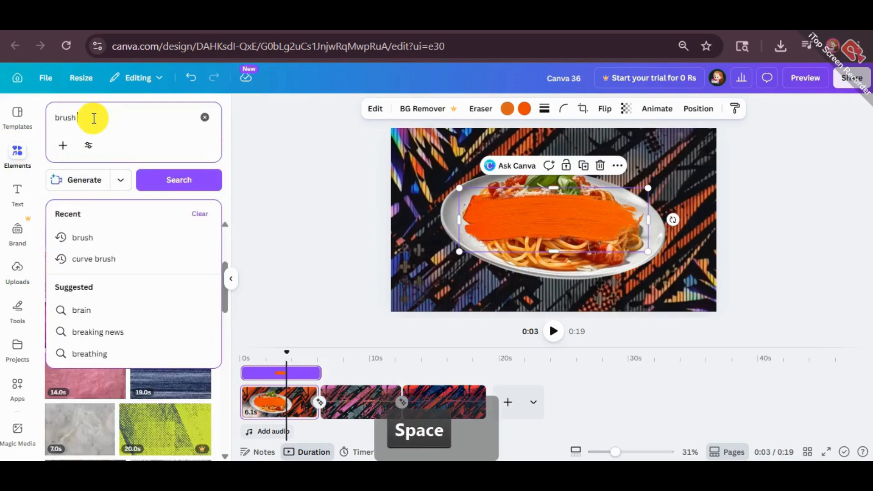
key(Return)
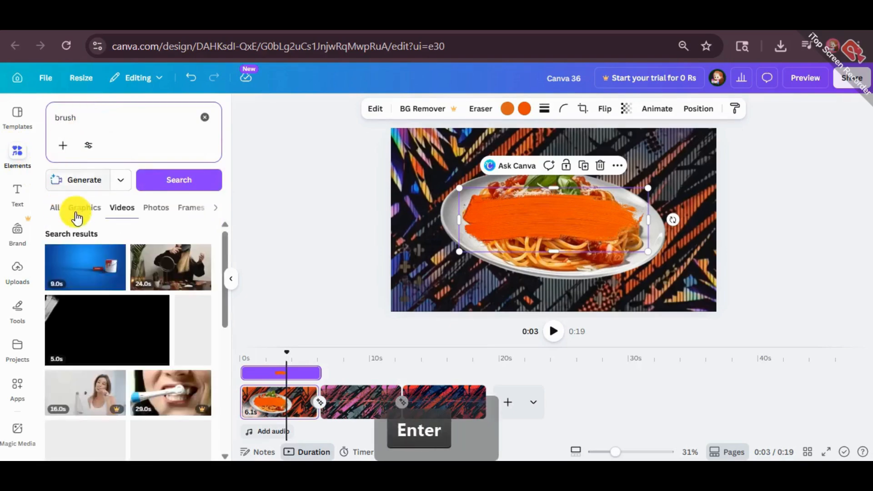
click(84, 209)
scroll(113, 356, down, 10)
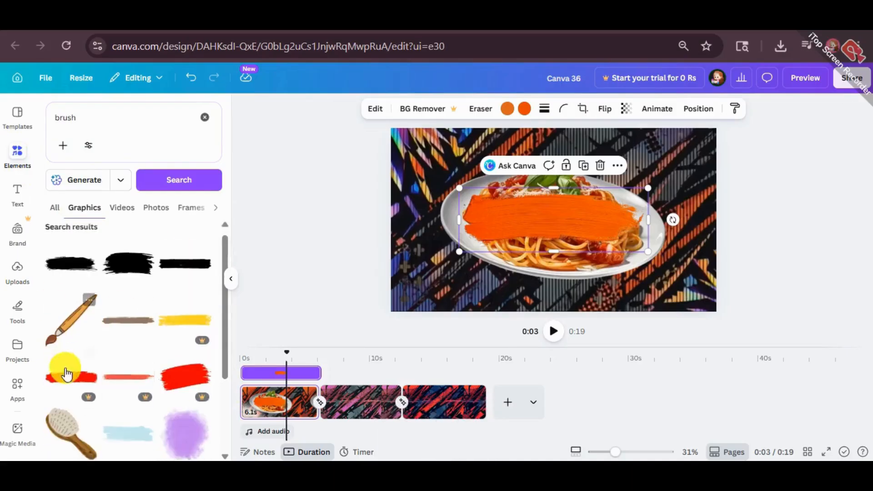
scroll(191, 314, up, 3)
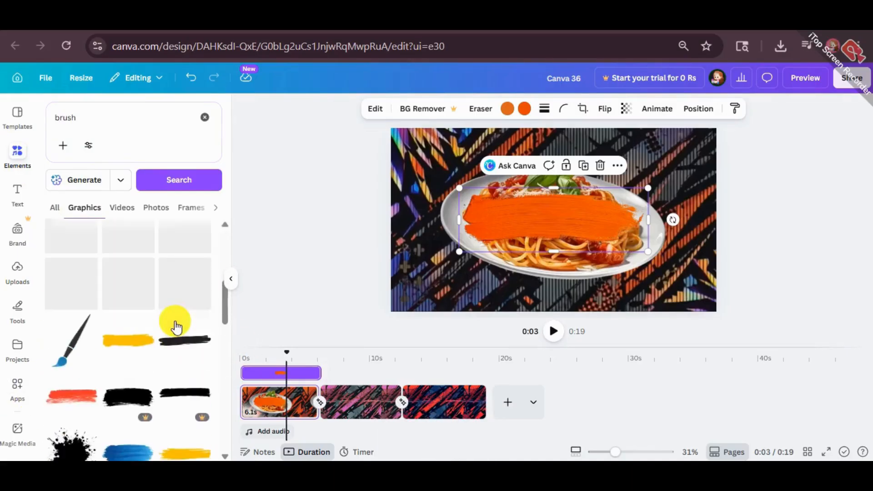
scroll(141, 398, down, 10)
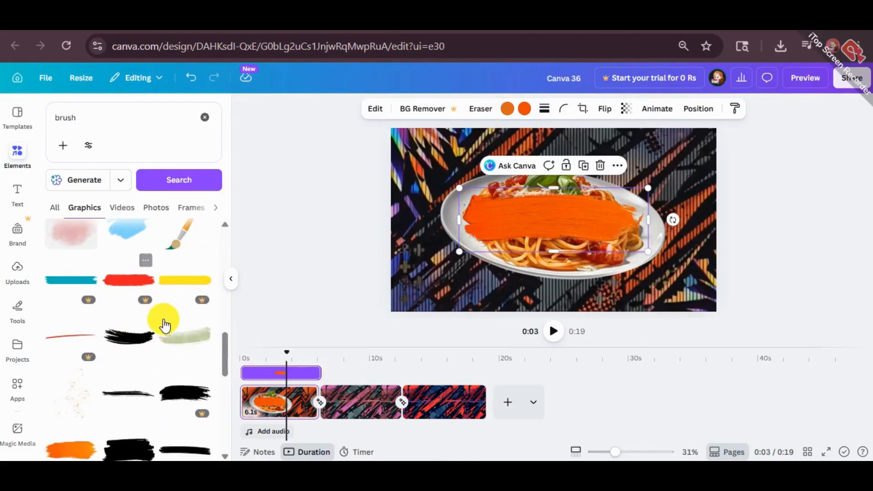
Switch to Google Images, search for "brush" and open the orange Pngtree brush stroke result.
click(319, 22)
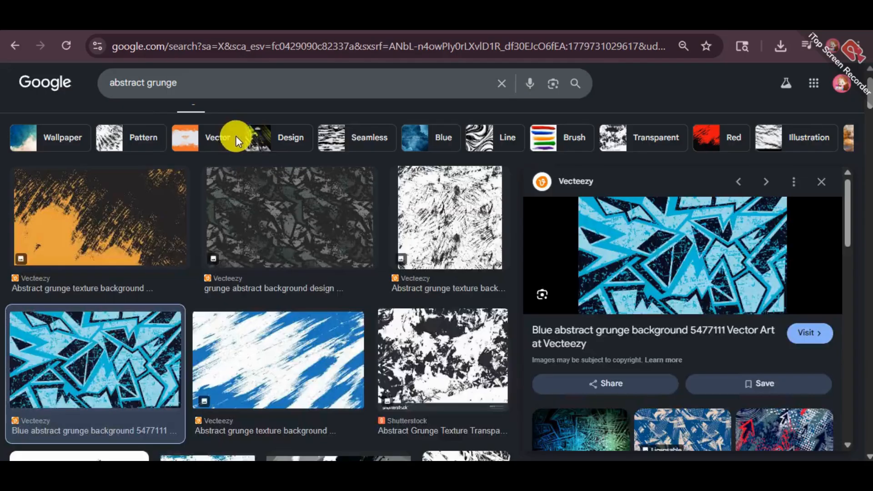
click(248, 87)
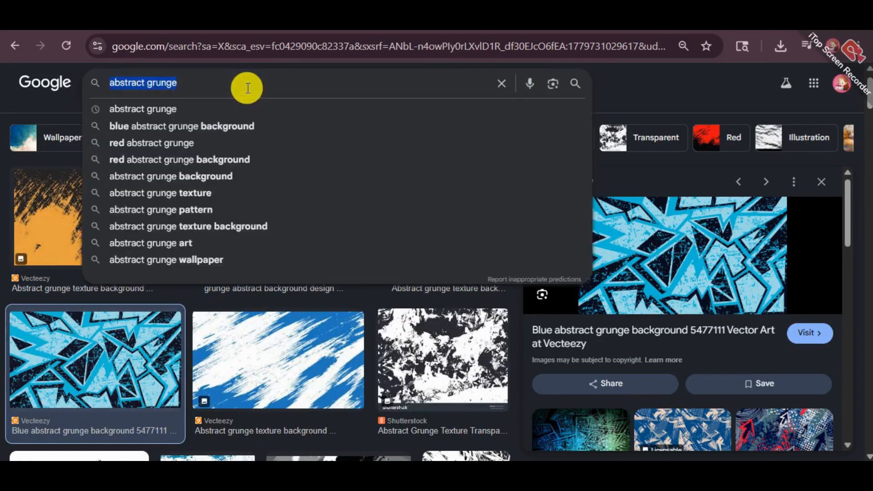
text(brush)
key(Return)
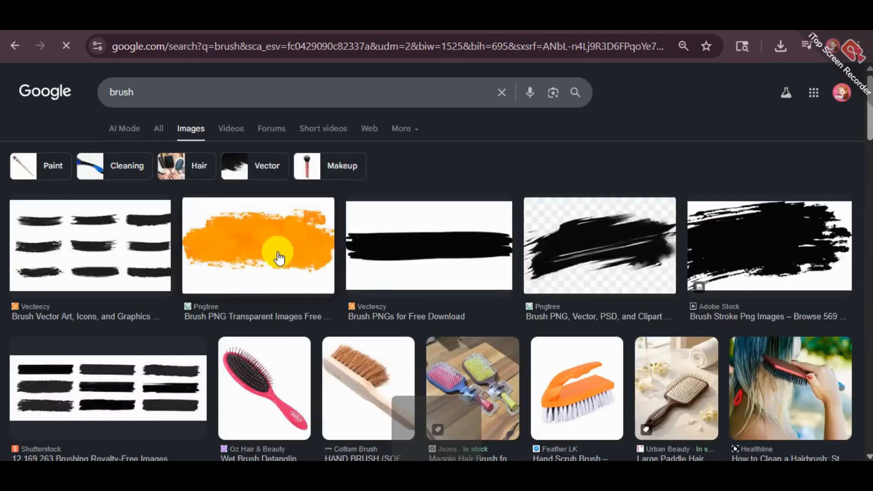
click(238, 254)
Look through the related paint-stroke images and the remaining brush results.
scroll(709, 314, down, 10)
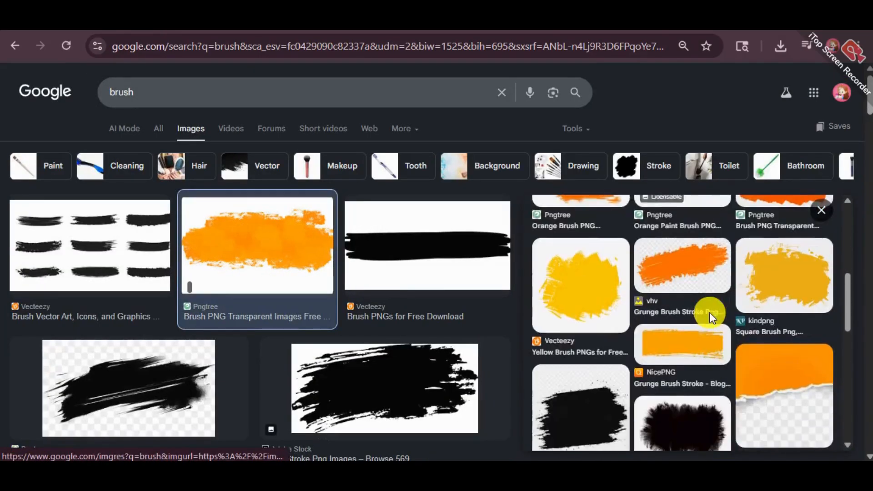
scroll(673, 291, down, 5)
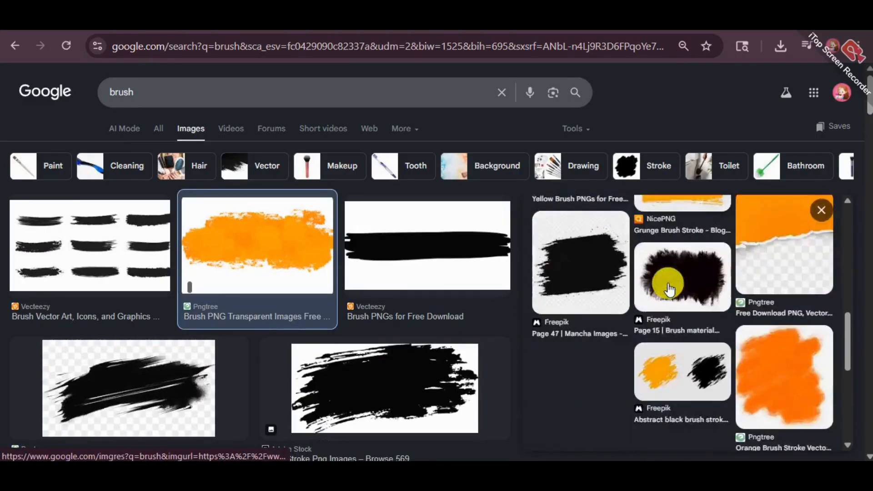
scroll(694, 296, up, 3)
scroll(695, 305, up, 5)
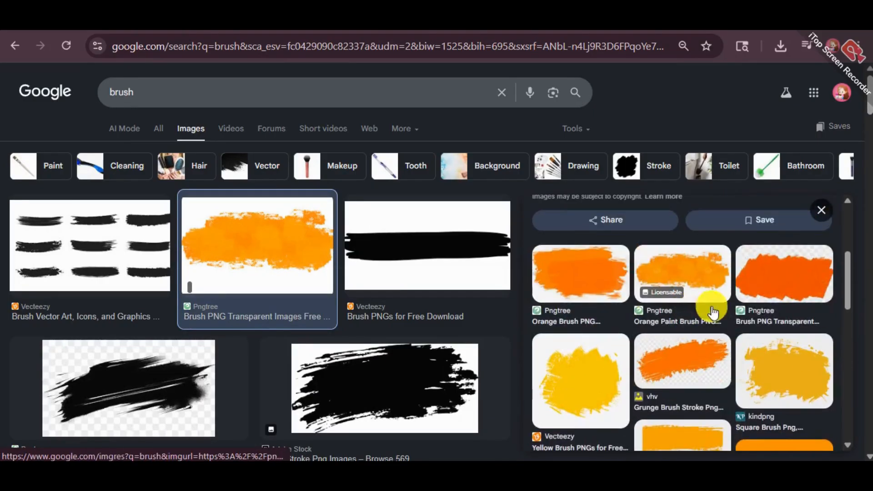
scroll(306, 296, down, 8)
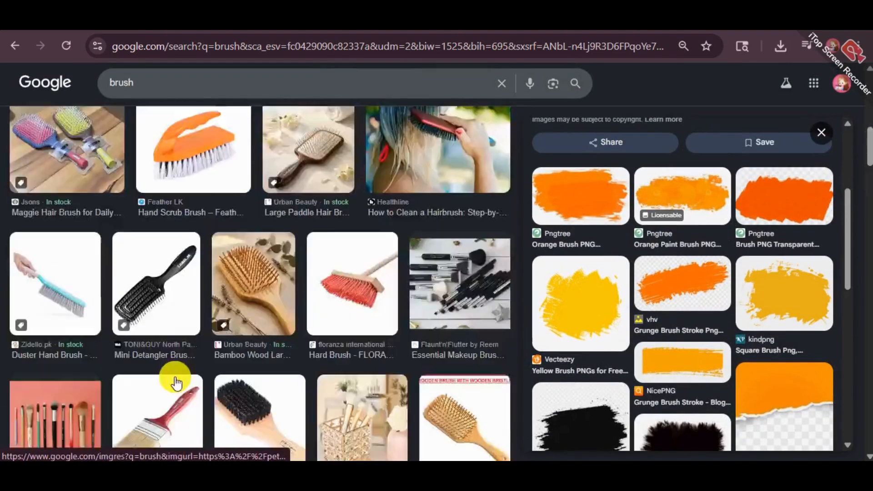
scroll(176, 380, up, 8)
scroll(486, 313, down, 2)
scroll(356, 325, up, 5)
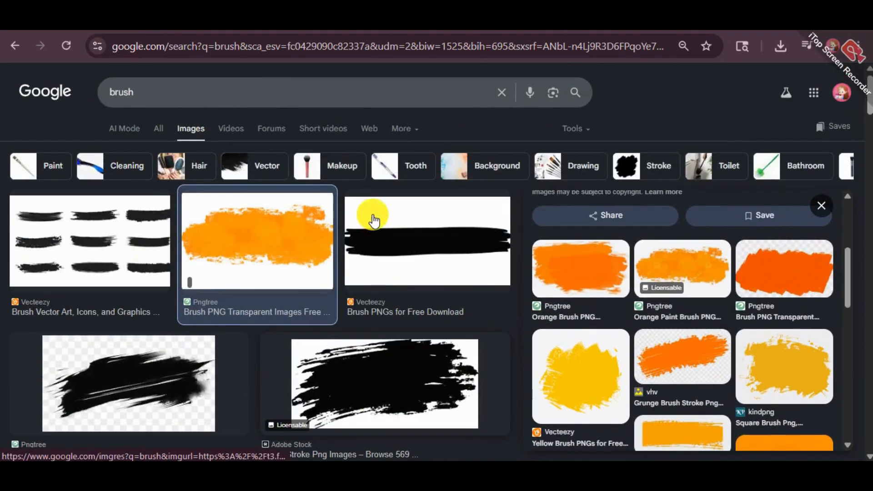
Refine the Google image search by extending the query to "brush s" and using a suggestion.
click(257, 86)
text(s)
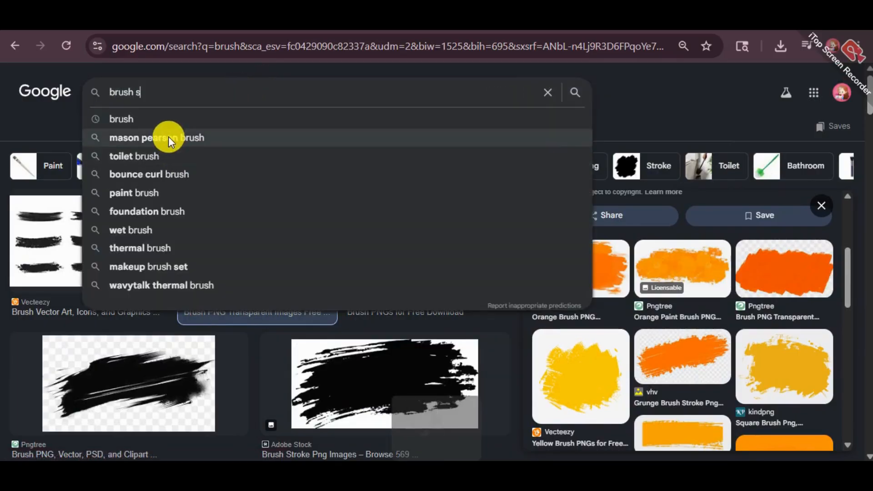
click(155, 126)
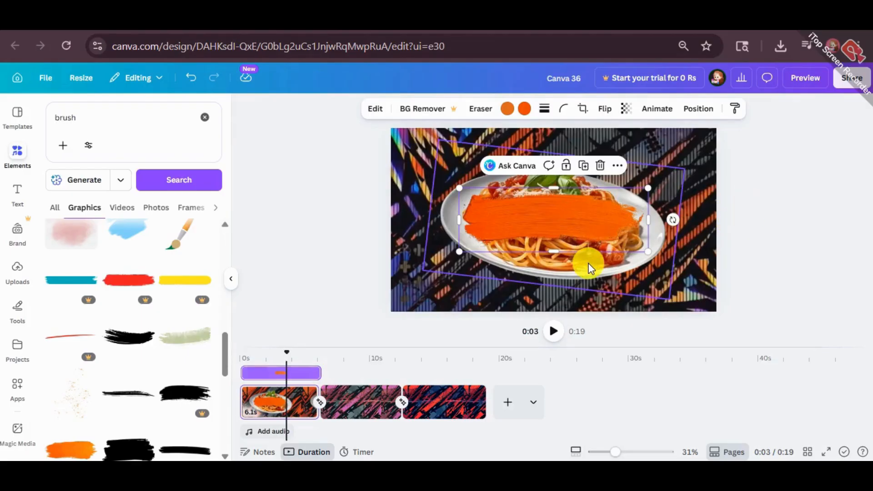
Place the orange brush stroke over the plate's lower part, enlarge it slightly and tilt it a few degrees counterclockwise.
mouse_move(590, 207)
mouse_down()
mouse_move(592, 242)
mouse_move(580, 259)
mouse_move(648, 237)
mouse_move(627, 255)
mouse_up()
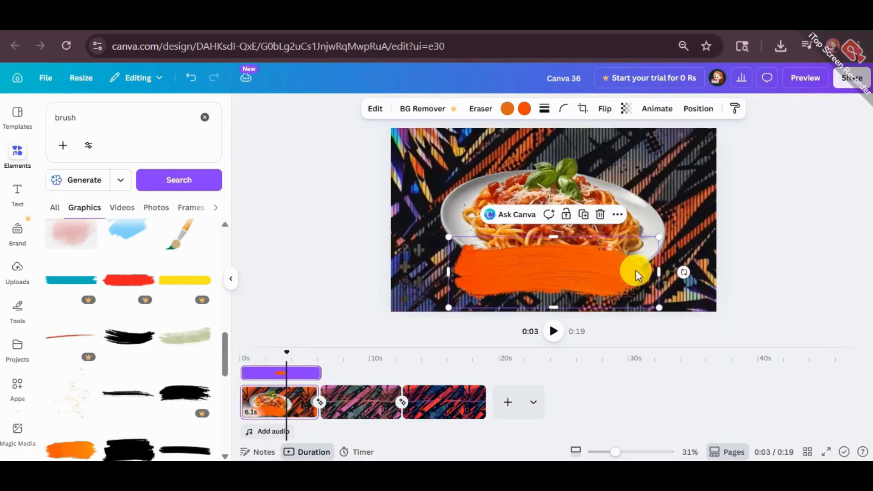
drag(683, 271, 685, 259)
drag(606, 275, 609, 271)
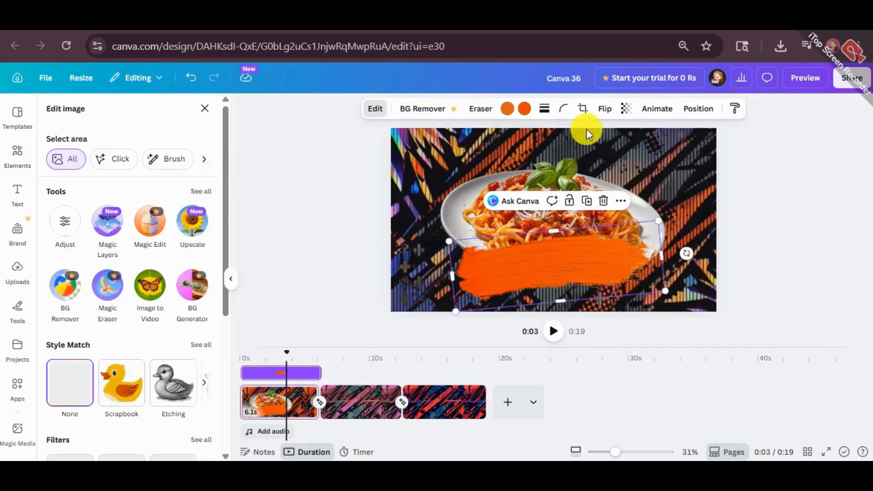
Animate the orange brush stroke with the Brush reveal effect on enter, in the Curve style.
click(658, 109)
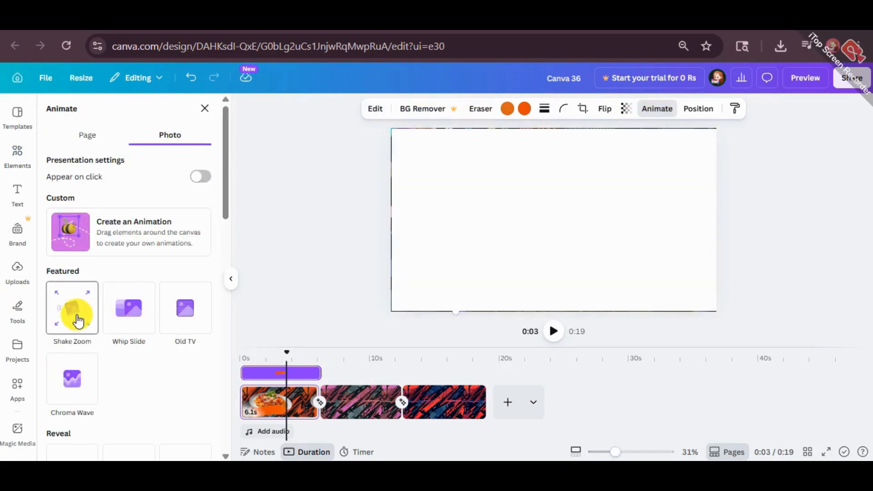
scroll(165, 351, down, 2)
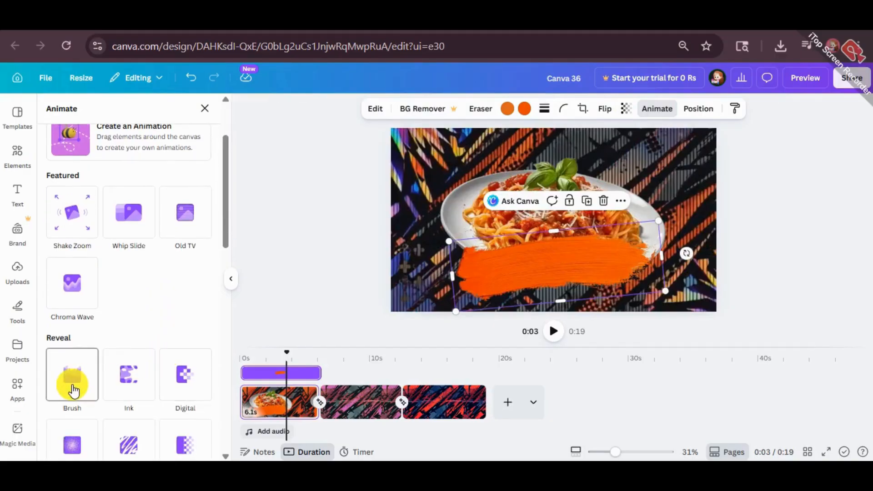
scroll(72, 390, down, 1)
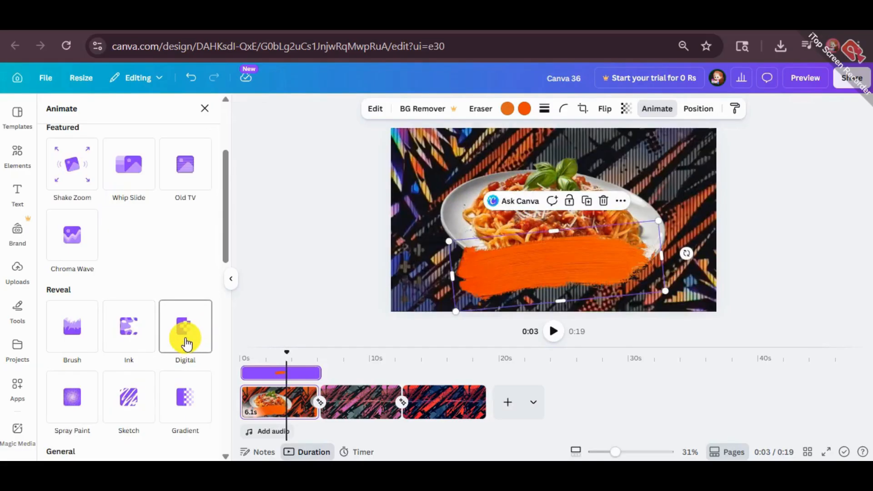
scroll(184, 346, down, 1)
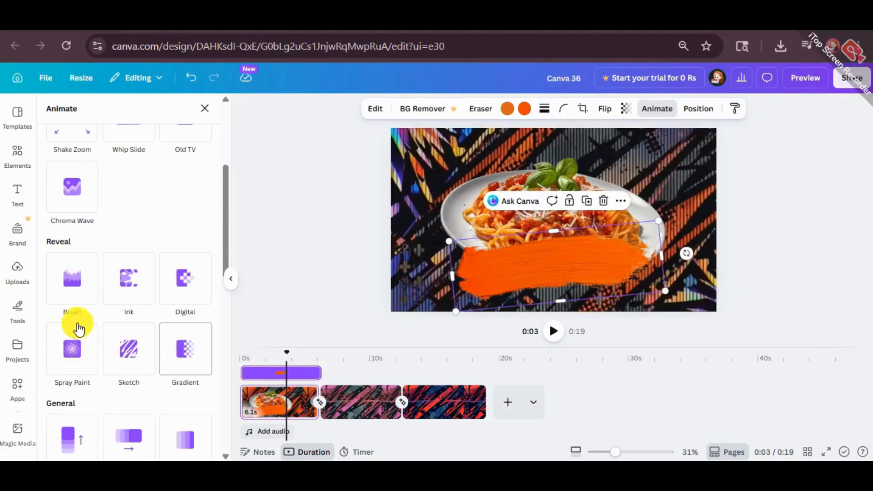
click(66, 290)
scroll(200, 366, down, 2)
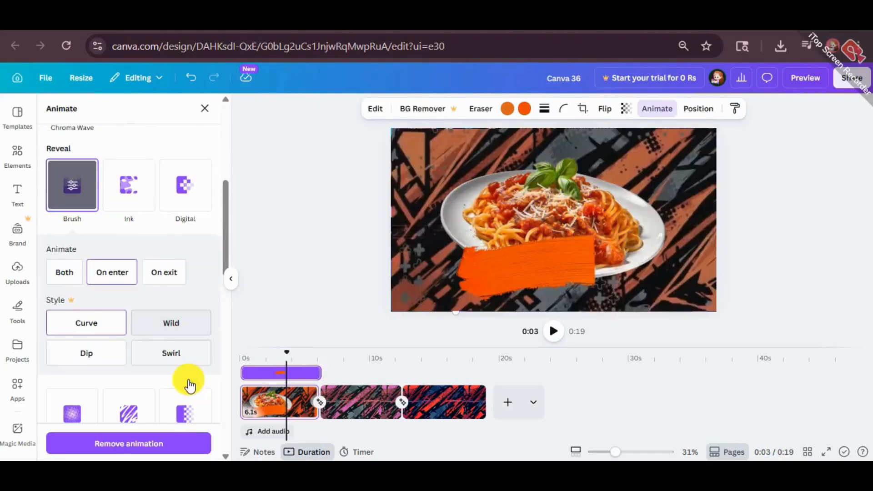
click(286, 255)
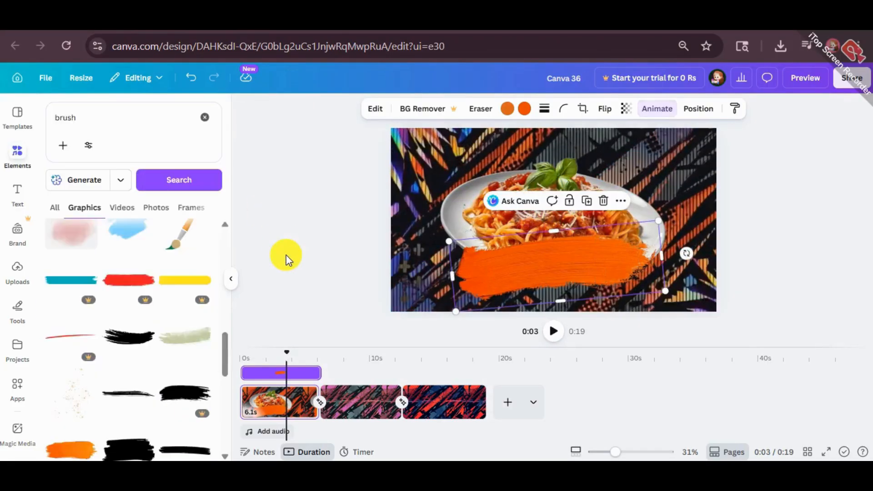
Move the spaghetti plate slightly upward above the orange brush stroke.
click(364, 376)
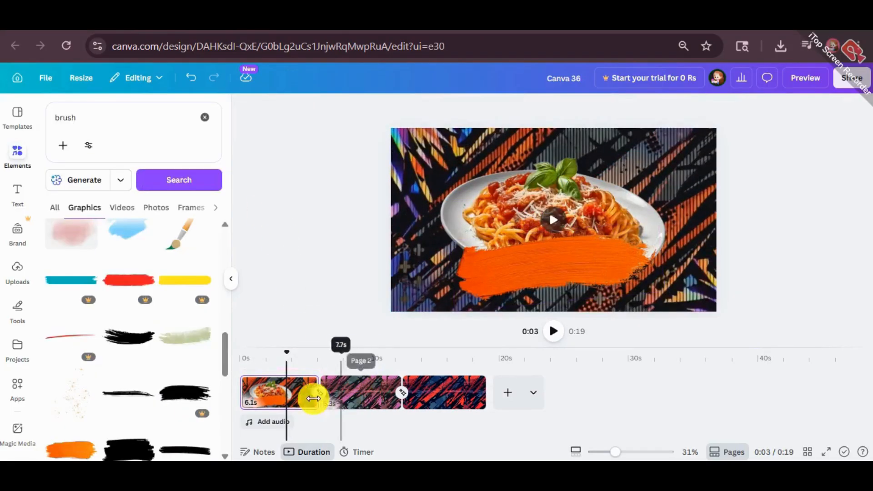
click(614, 191)
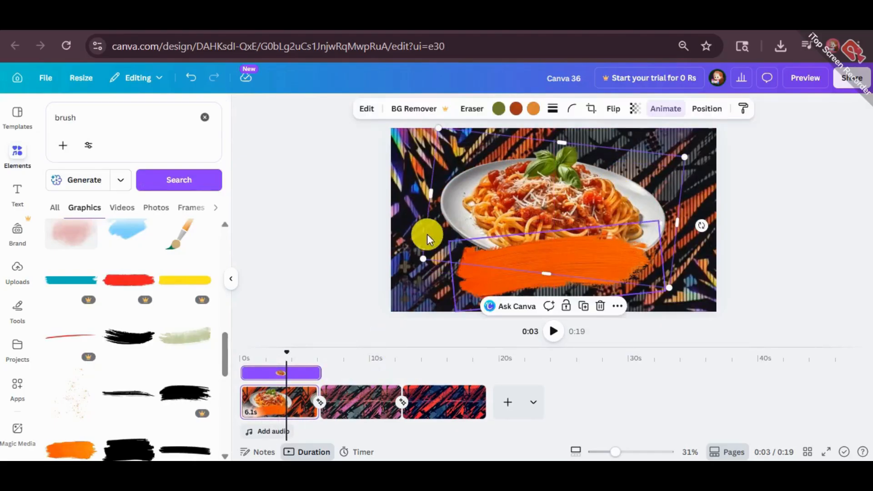
Shrink the orange brush stroke slightly and recentre it over the lower edge of the spaghetti plate.
click(446, 240)
drag(478, 243, 483, 244)
drag(582, 275, 579, 267)
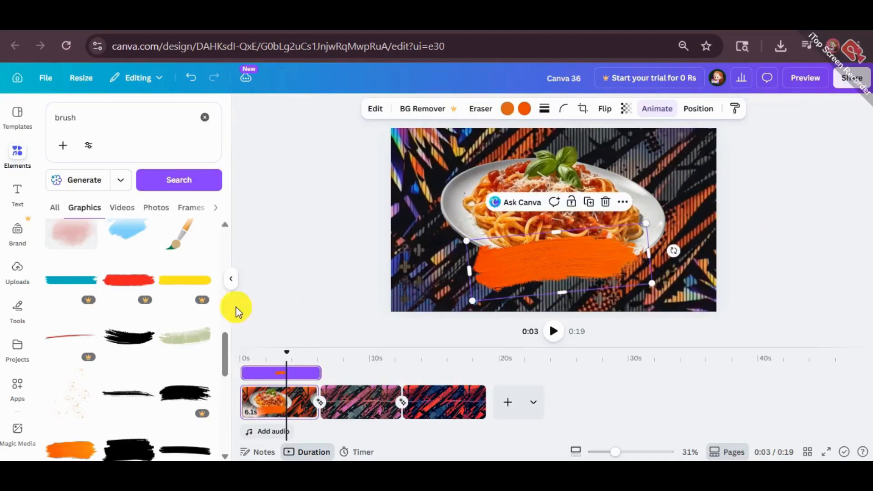
Upload the newly downloaded background-removed Spaghetti, Pizza and Shawarma title images from the browser's recent downloads into the image uploads.
click(18, 269)
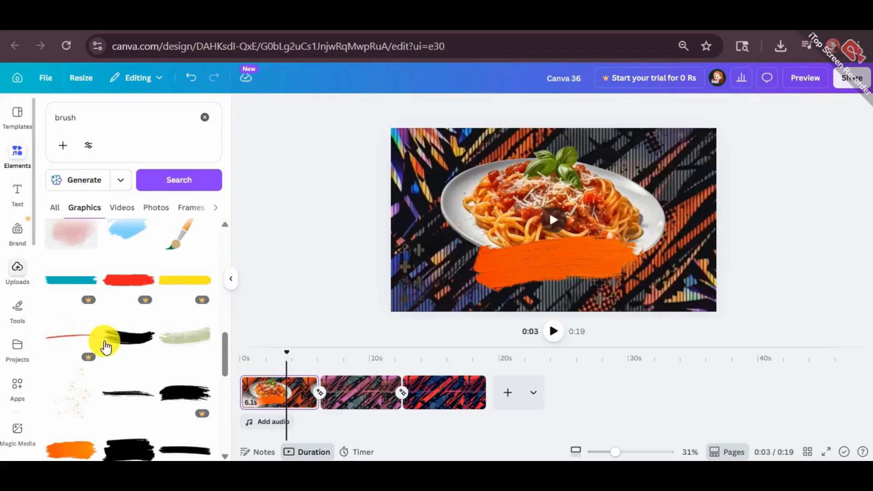
scroll(102, 341, up, 2)
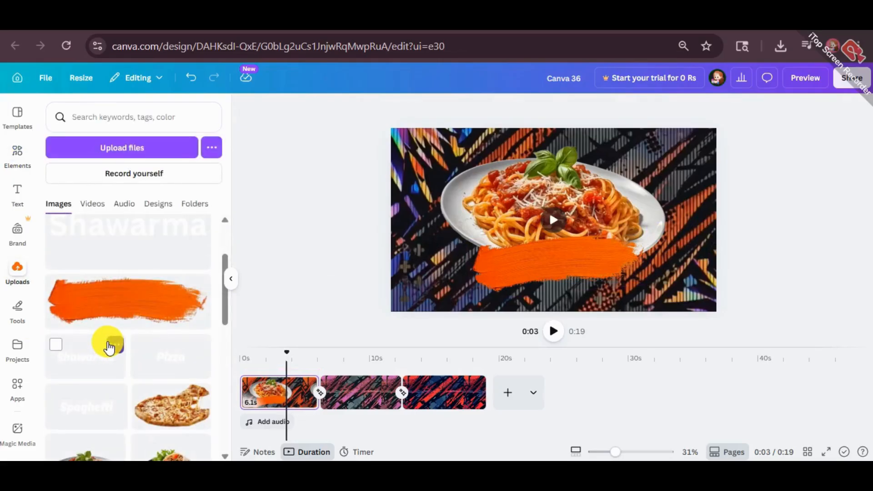
drag(225, 302, 230, 248)
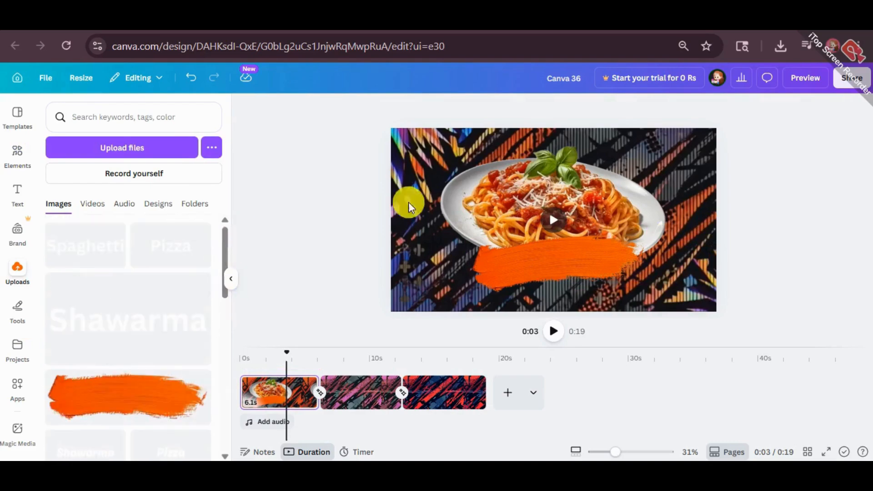
click(778, 45)
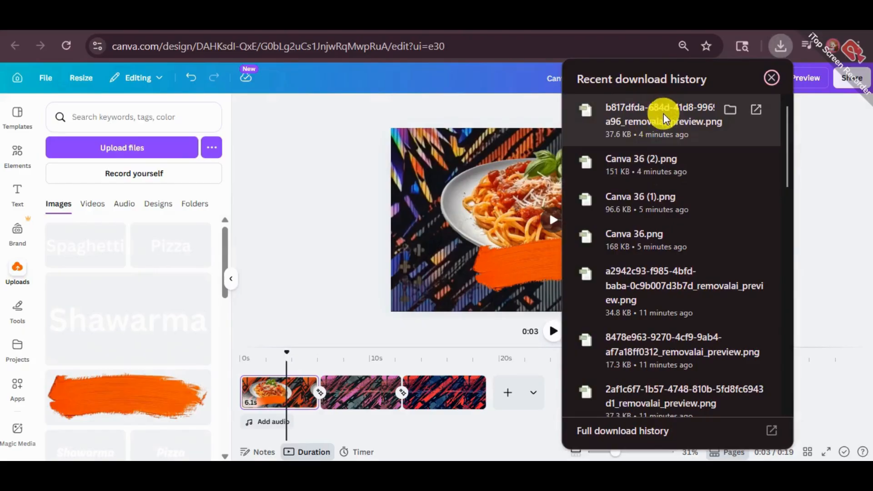
drag(640, 368, 506, 205)
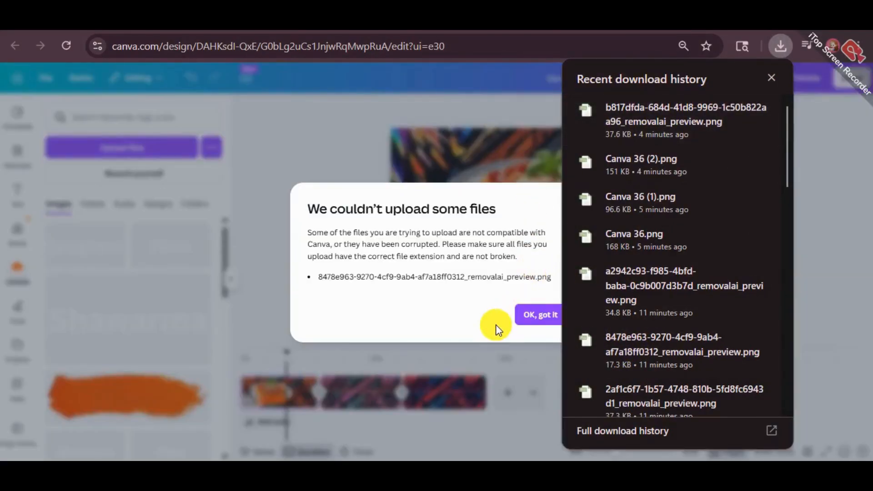
click(529, 314)
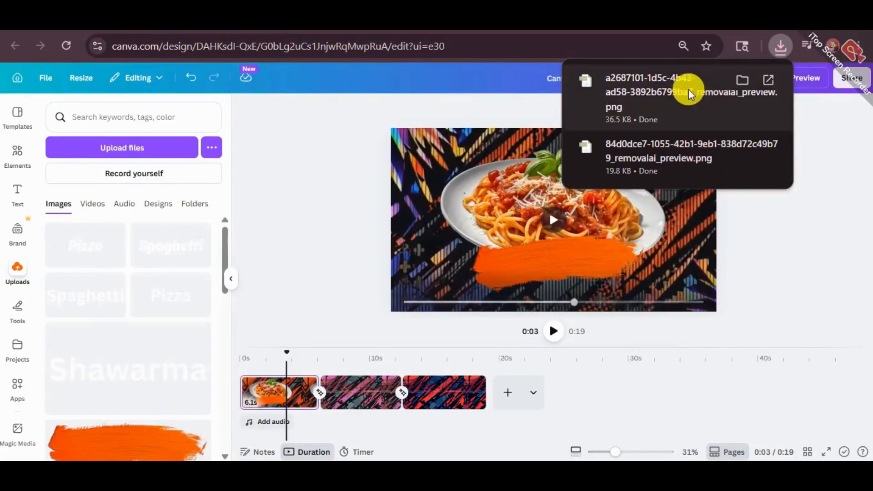
drag(688, 89, 96, 236)
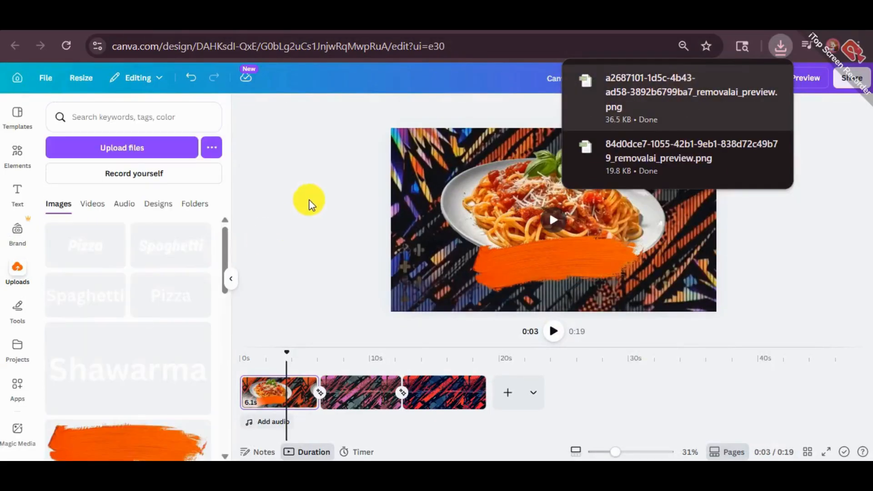
click(857, 143)
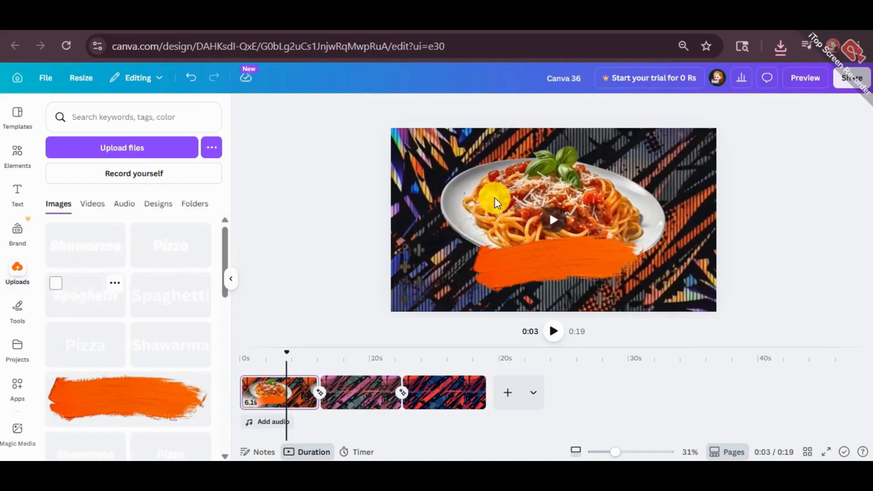
Place the newly uploaded script-style Spaghetti title on the orange brush stroke, sized to fit and tilted slightly counterclockwise.
mouse_move(459, 161)
mouse_down()
mouse_move(511, 189)
mouse_move(513, 199)
mouse_up()
mouse_move(598, 249)
mouse_down()
mouse_move(577, 253)
mouse_move(571, 264)
mouse_move(618, 254)
mouse_move(573, 258)
mouse_up()
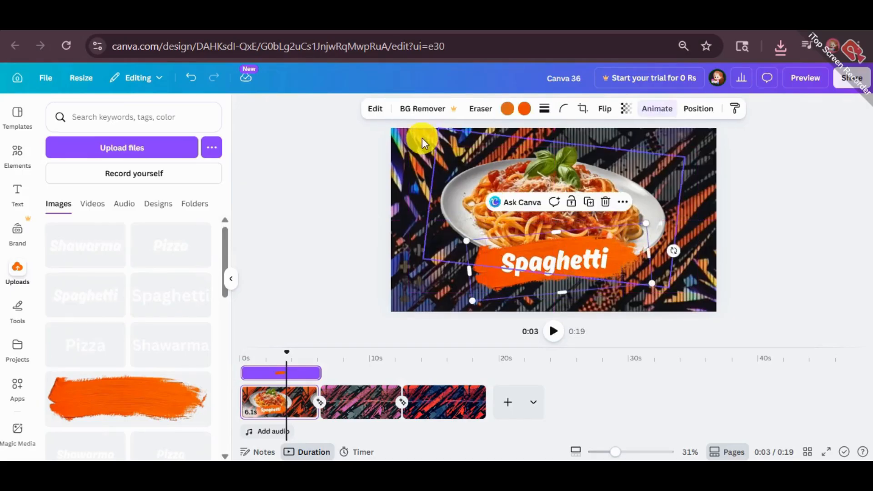
Apply the Glow shadow to the Spaghetti title image, leaving the orange brush stroke without a shadow.
click(377, 108)
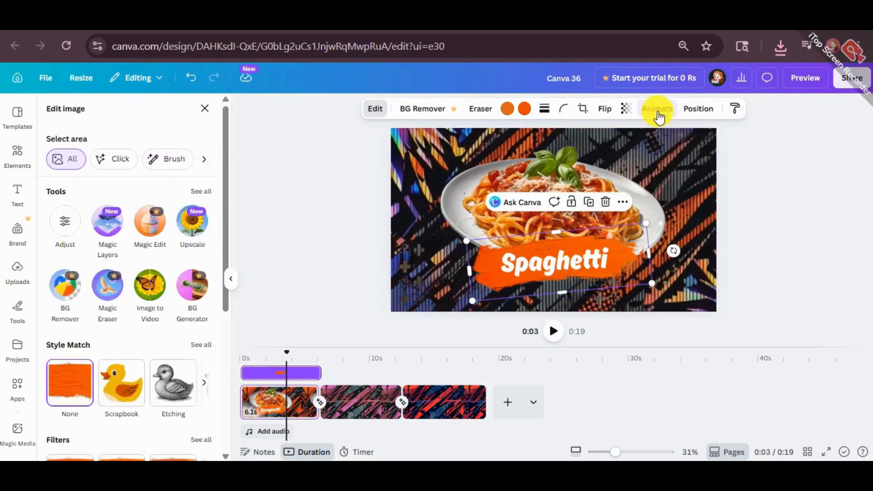
scroll(137, 380, down, 5)
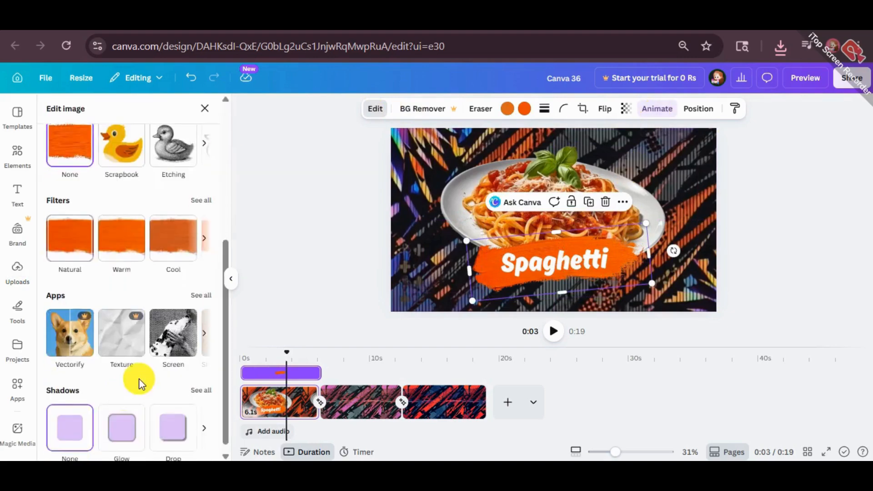
click(126, 430)
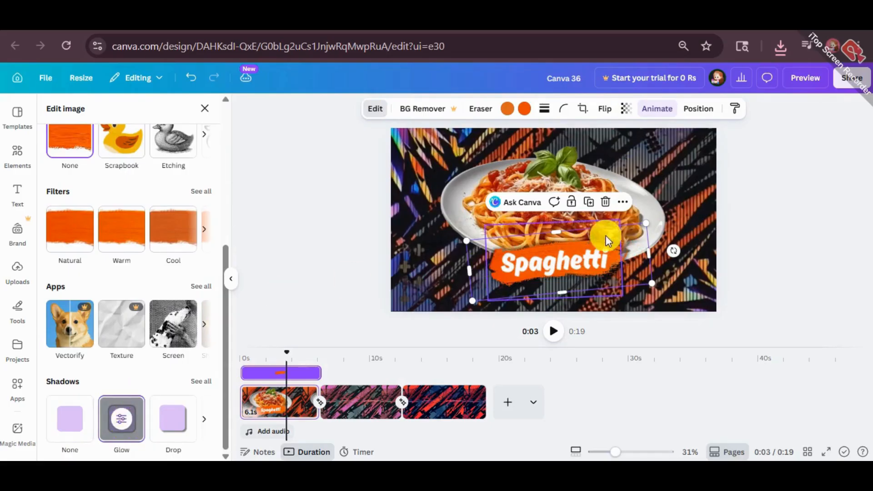
key(ctrl+z)
key(ctrl+z)
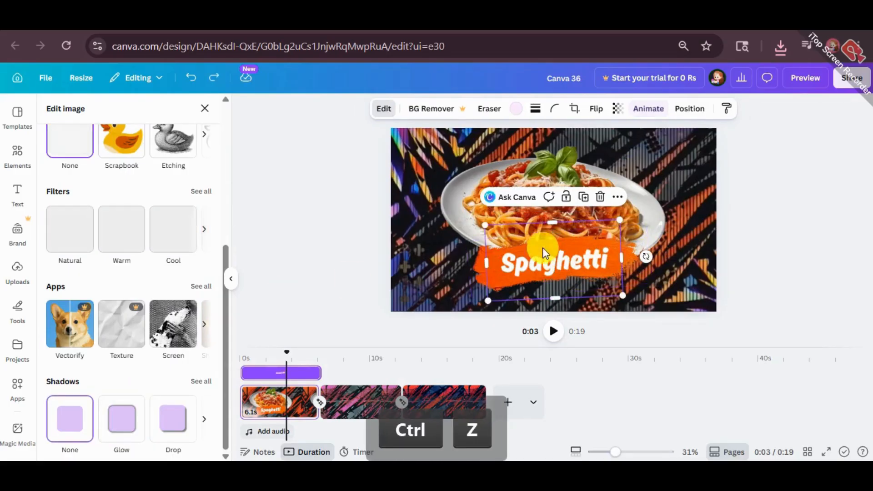
click(114, 416)
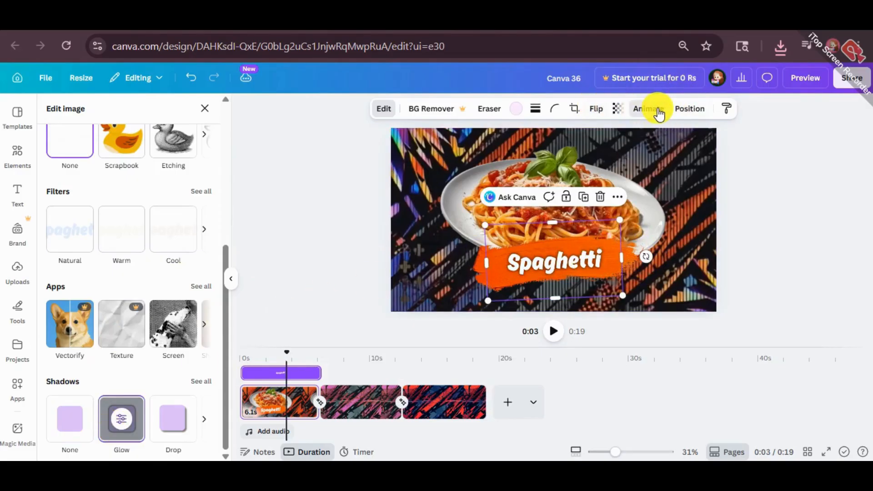
Animate the Spaghetti title with the Brush reveal effect on enter, in the Curve style.
scroll(137, 362, up, 1)
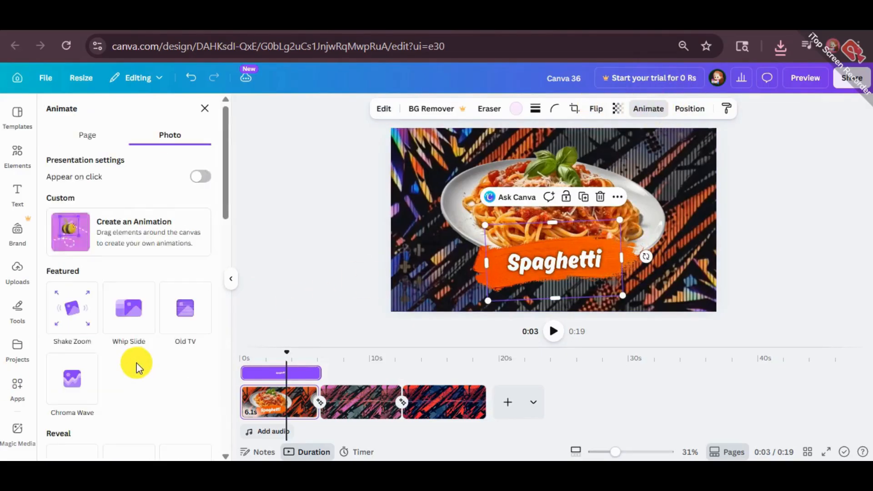
scroll(137, 365, down, 4)
scroll(137, 365, up, 2)
scroll(137, 369, up, 1)
click(67, 379)
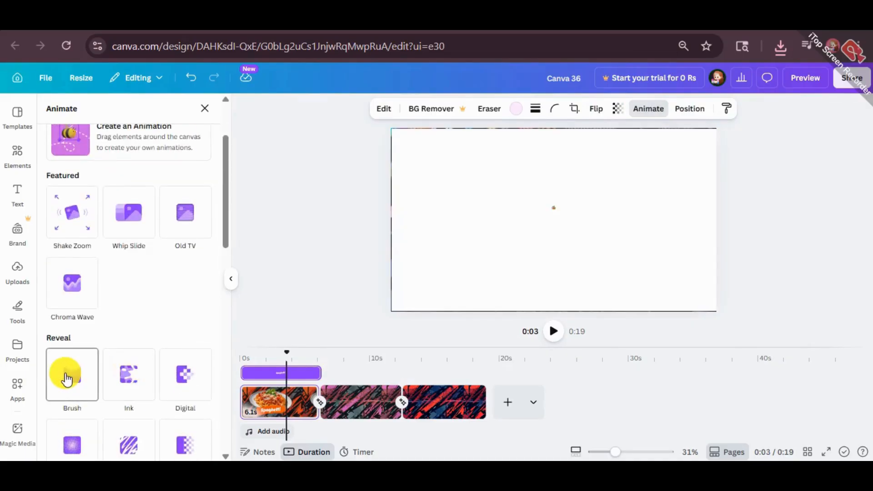
scroll(65, 372, down, 5)
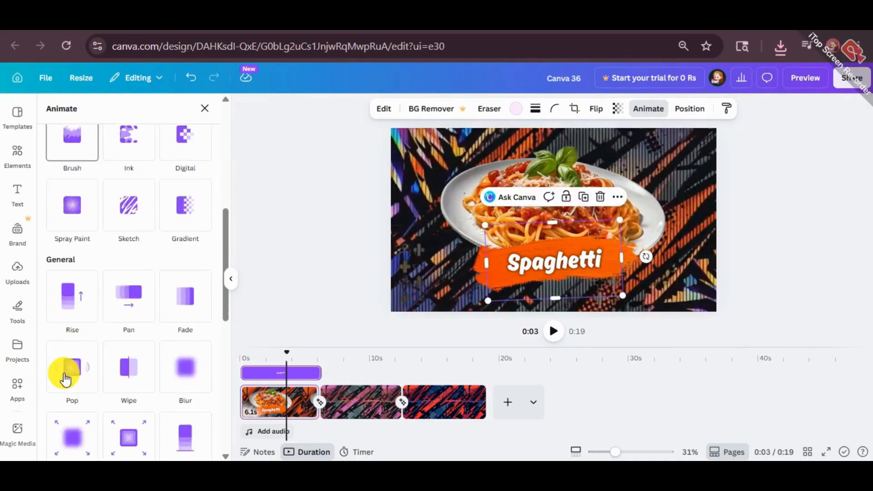
scroll(80, 209, up, 2)
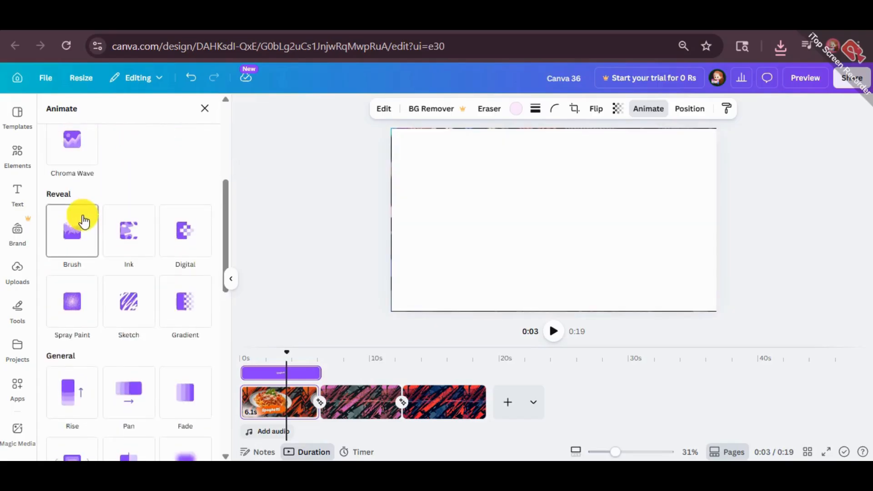
click(81, 222)
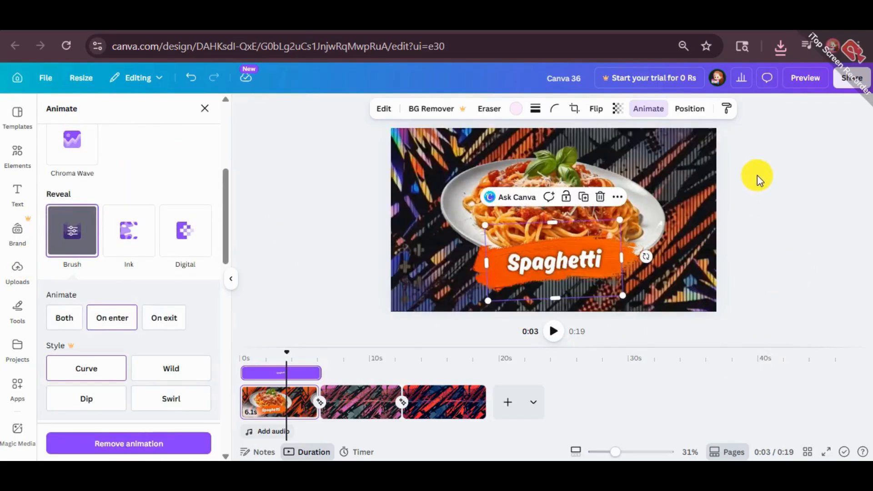
click(749, 233)
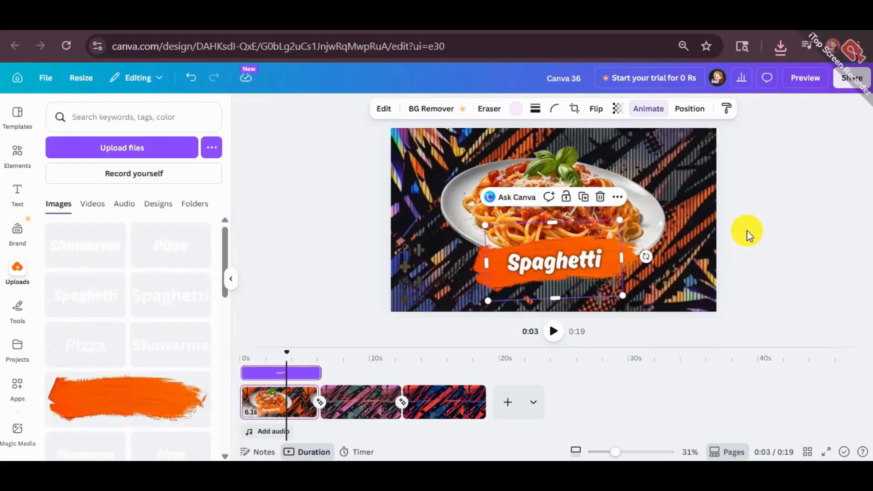
click(723, 179)
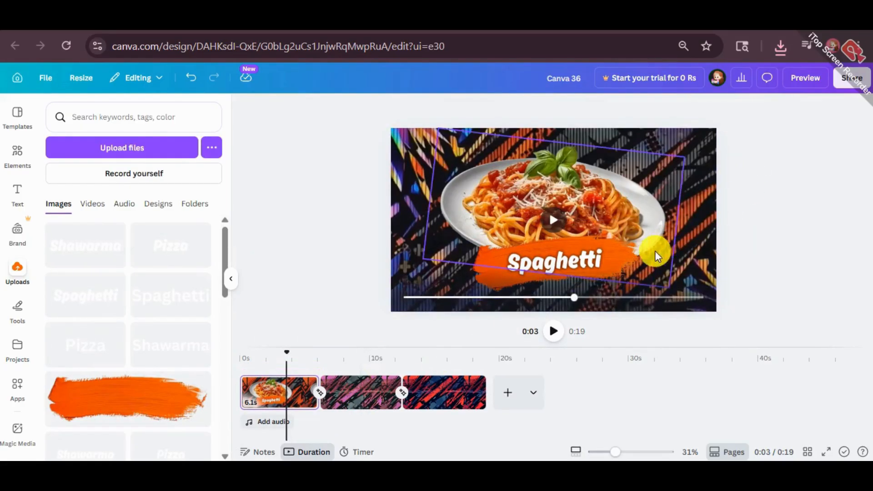
Enlarge the Spaghetti title slightly and nudge it down to sit centred on the orange brush stroke.
click(579, 259)
drag(624, 218, 643, 222)
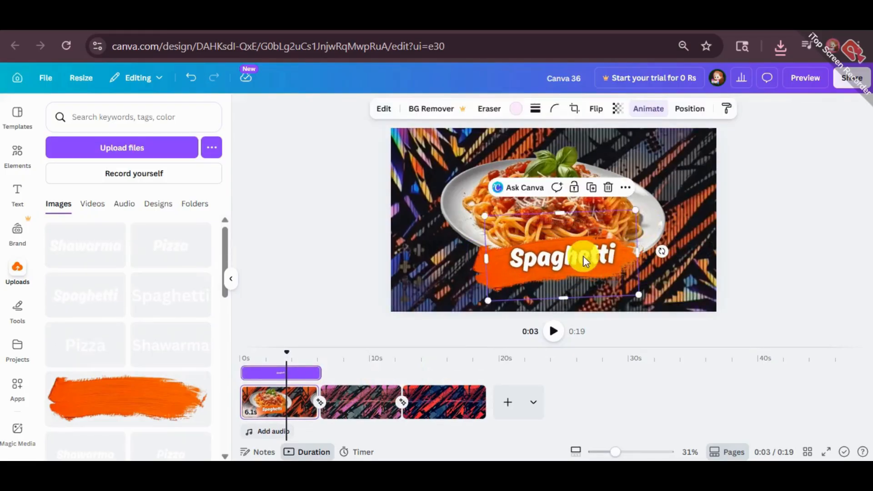
drag(594, 256, 592, 256)
key(Down)
key(Down)
key(Down)
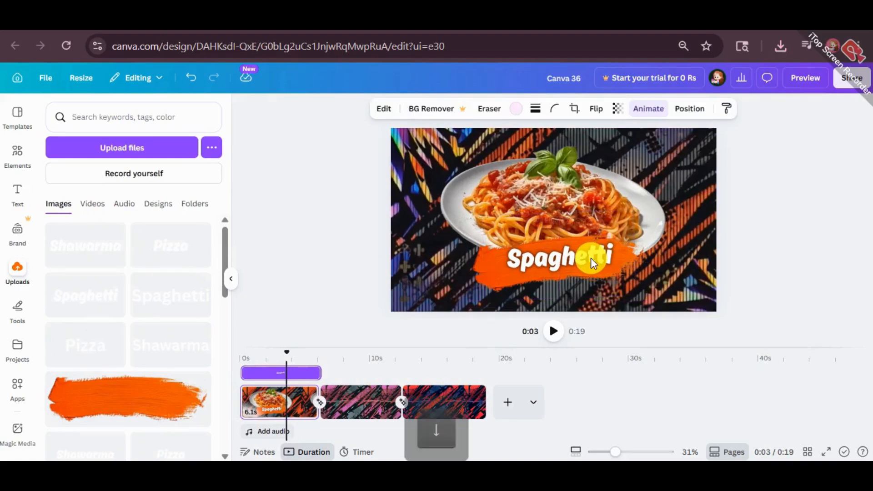
click(785, 236)
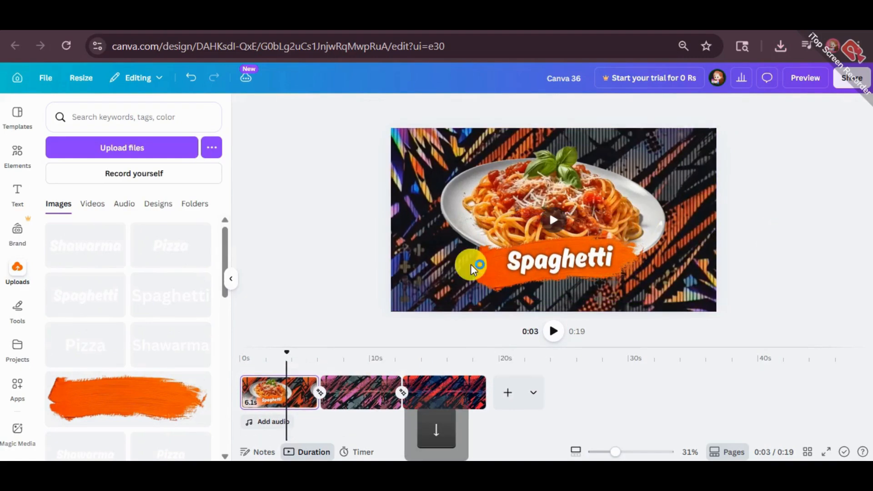
Offset the Spaghetti title layer slightly for thicker-looking lettering, using small nudges down, right, left and up.
mouse_move(525, 261)
mouse_down()
mouse_move(530, 267)
mouse_move(520, 263)
mouse_up()
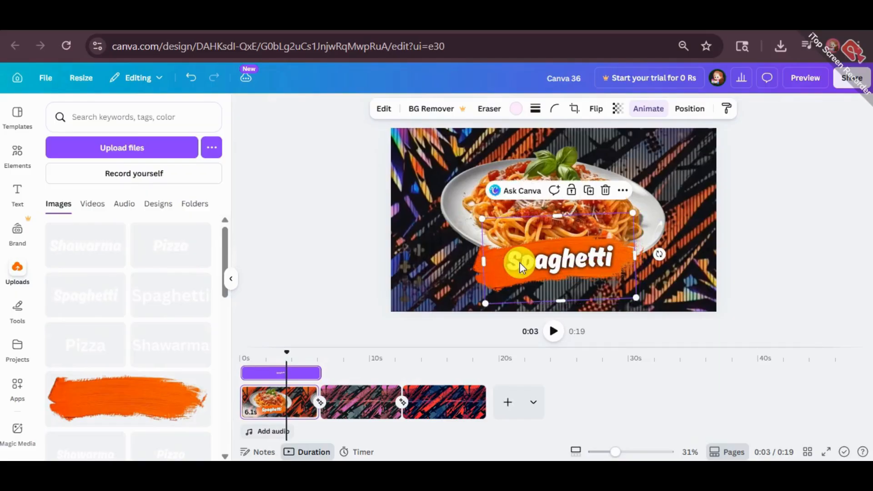
key(Down)
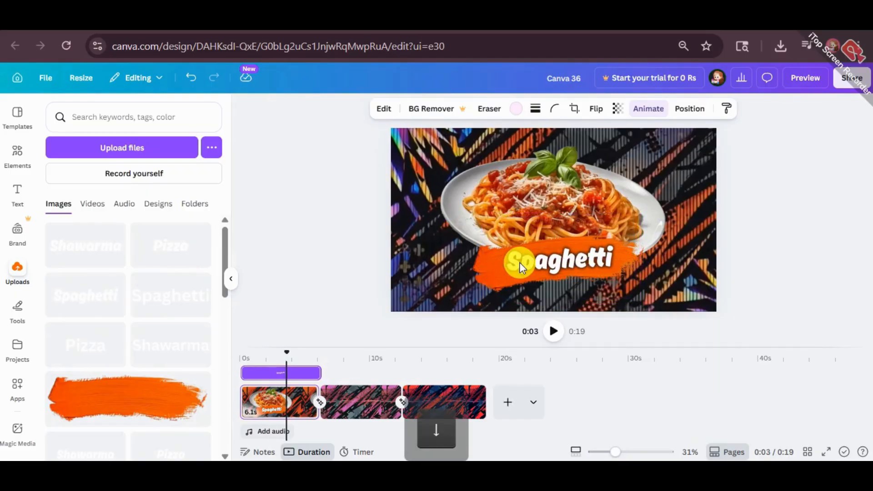
key(Right)
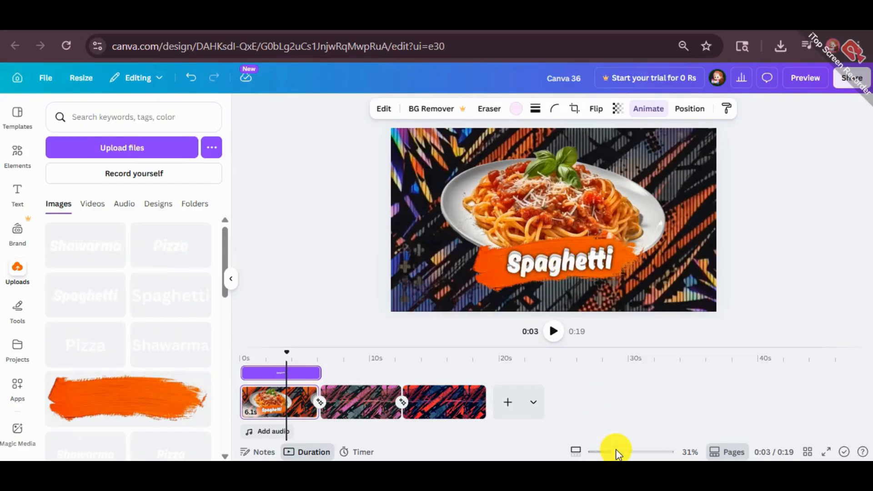
click(571, 271)
key(Up)
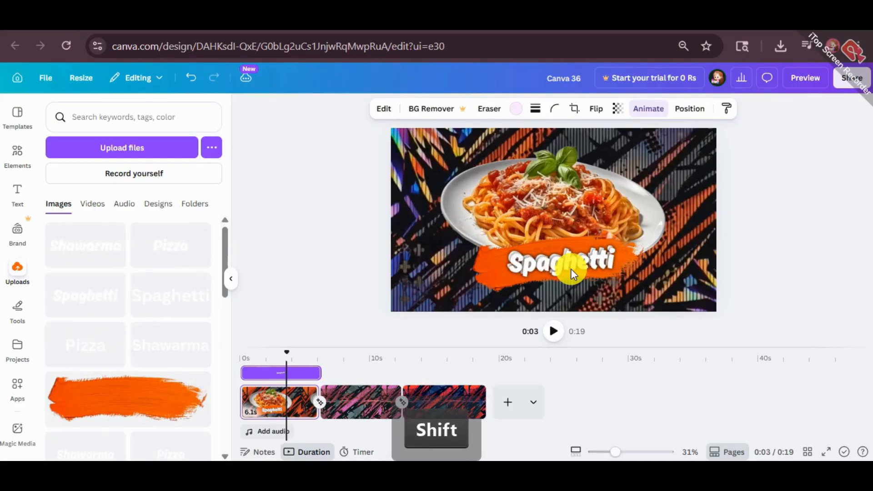
key(shift+Left)
key(shift+Up)
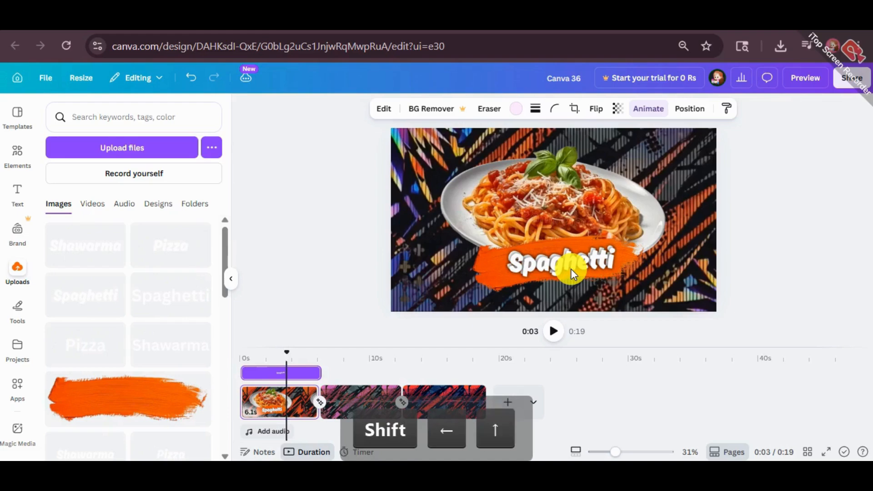
key(Up)
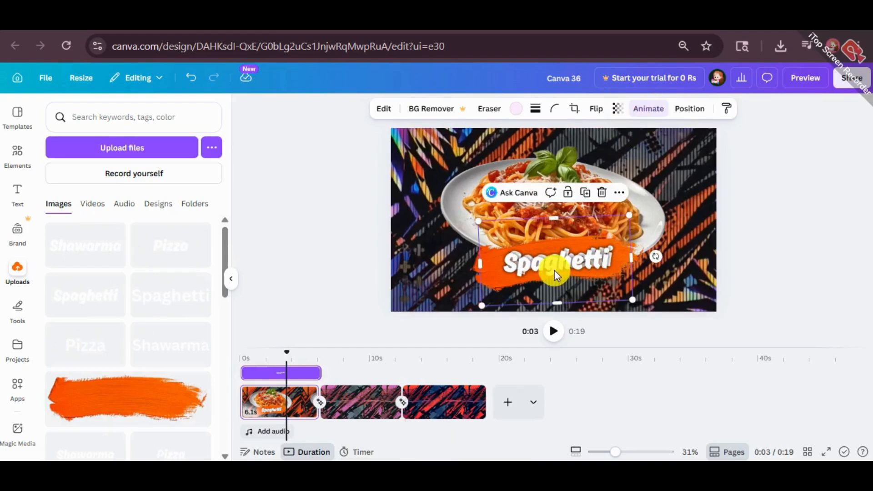
Fine-tune the Spaghetti title layer's offset by nudging it right and then up in small increments.
drag(566, 267, 560, 270)
key(Right)
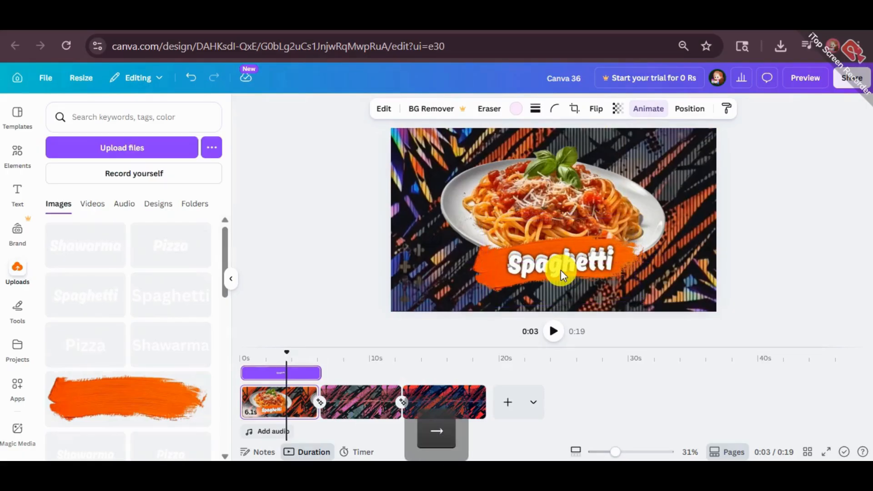
key(Up)
key(Up)
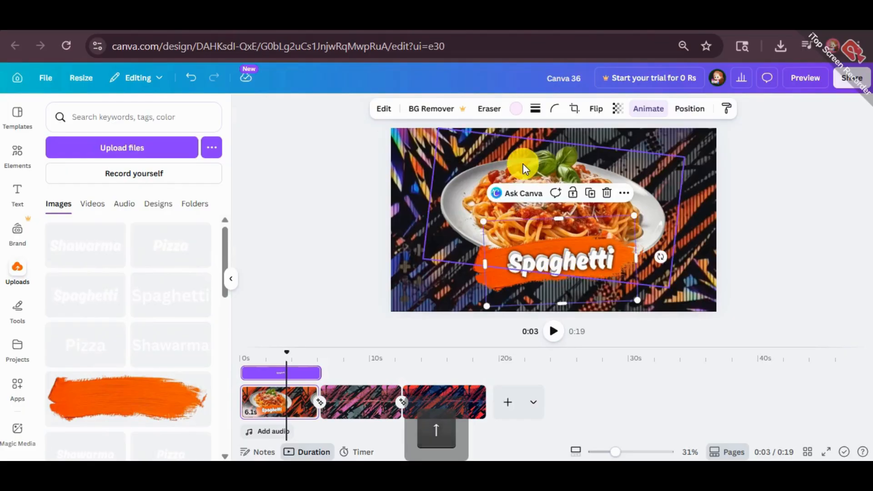
key(Up)
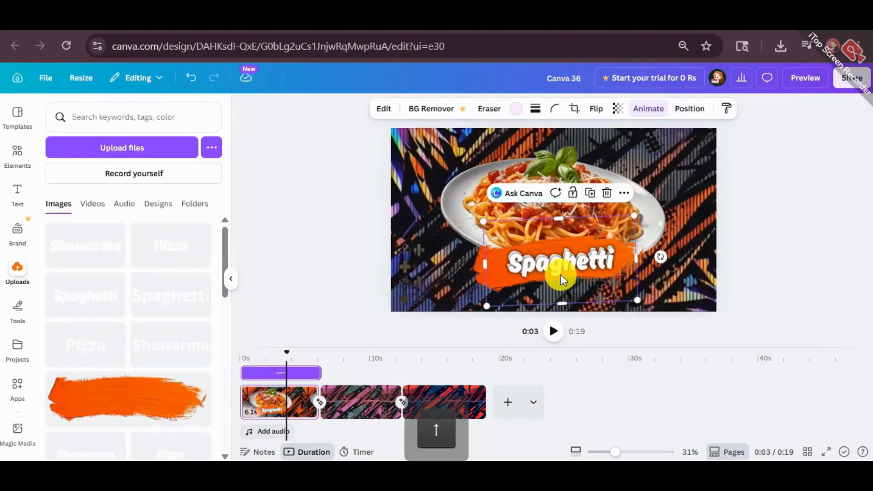
key(Up)
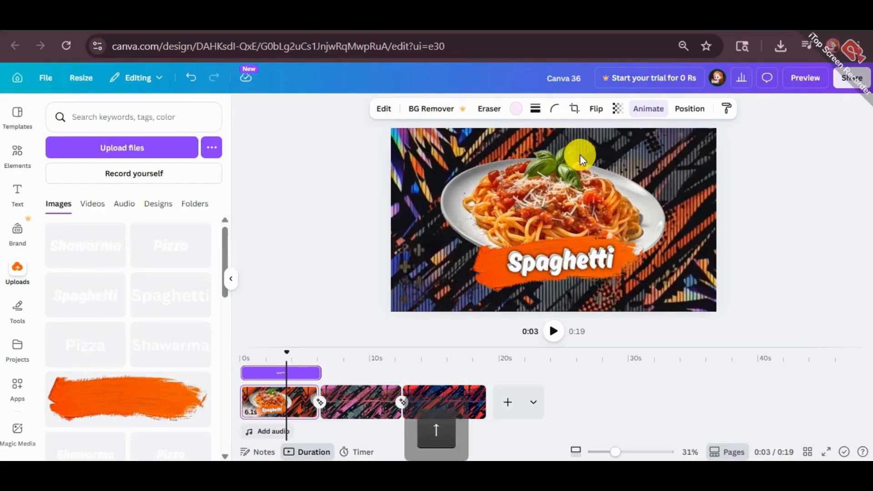
Recolor the selected Spaghetti title layer with the dark red-brown from the brush stroke's photo colors.
click(520, 106)
click(152, 281)
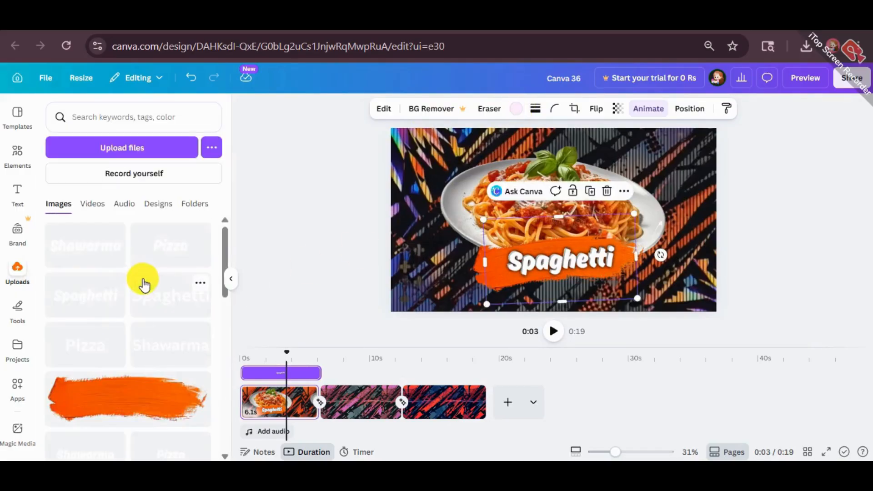
click(516, 107)
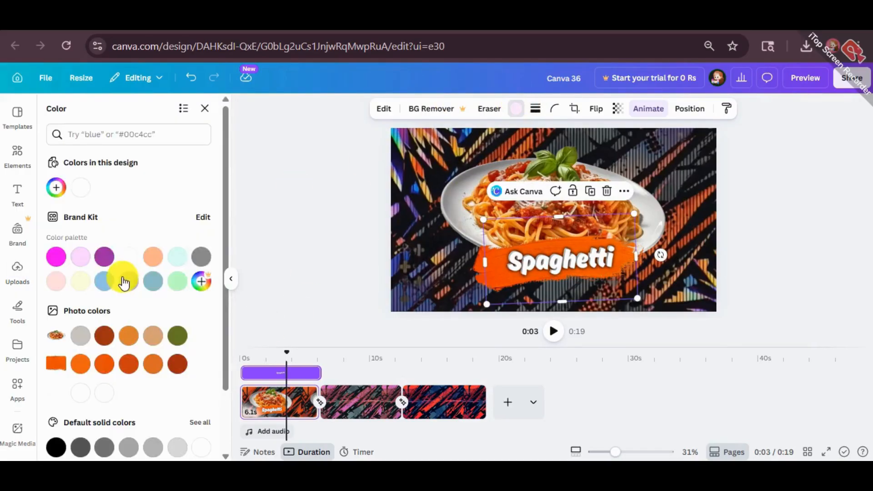
scroll(104, 337, down, 2)
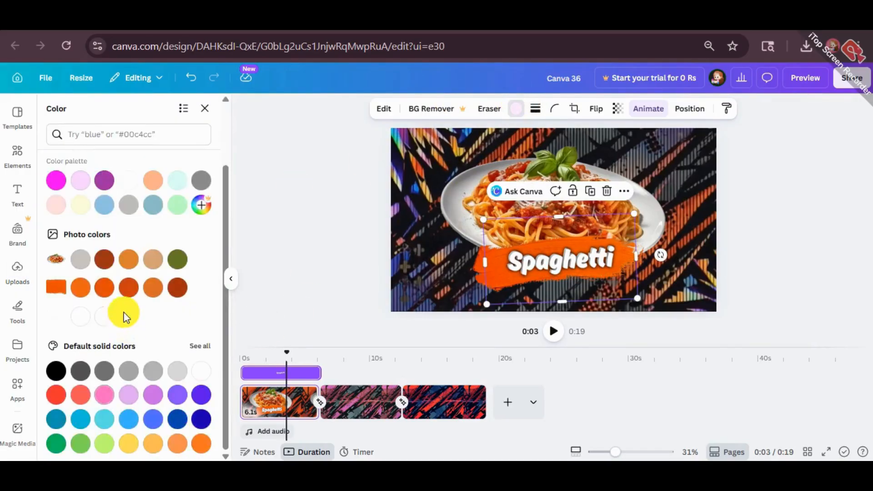
click(86, 288)
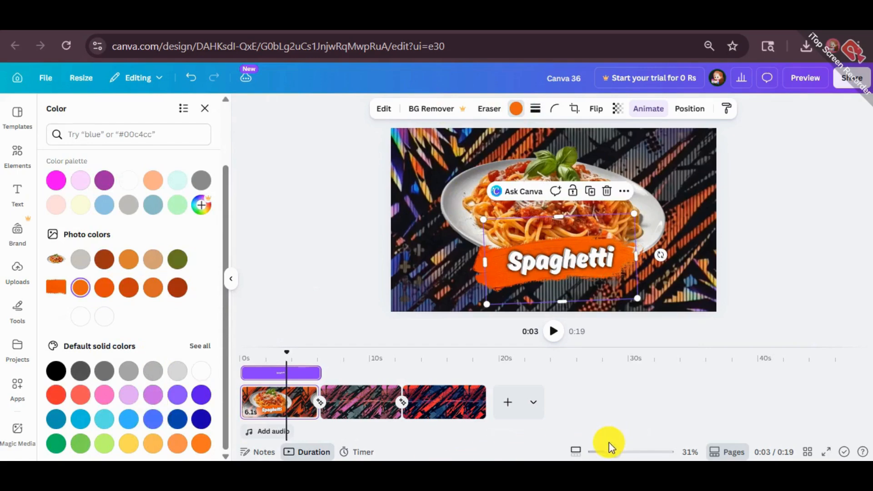
click(176, 287)
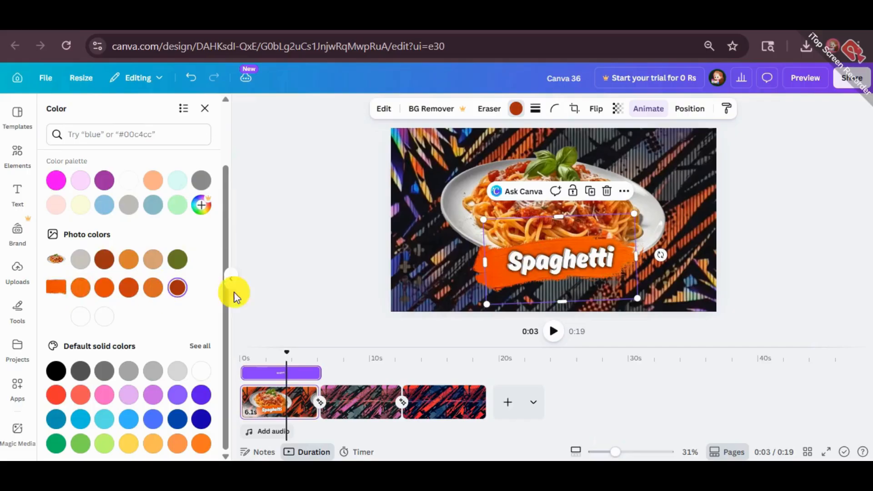
click(309, 250)
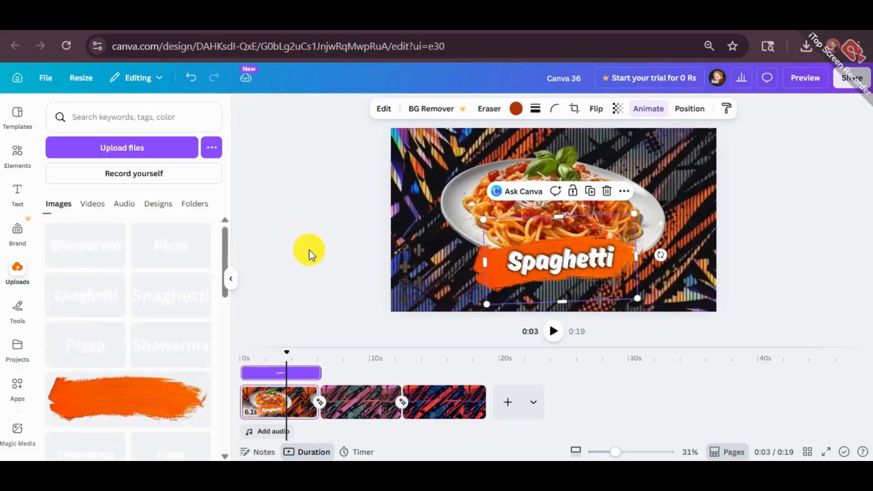
Send the recolored Spaghetti title layer backward and offset it slightly left and up with small nudges.
click(564, 268)
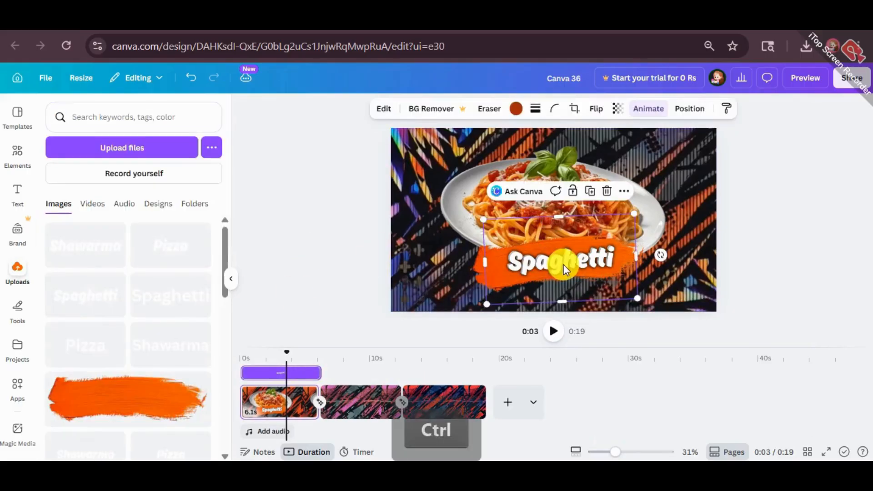
key(ctrl+bracketleft)
key(Left)
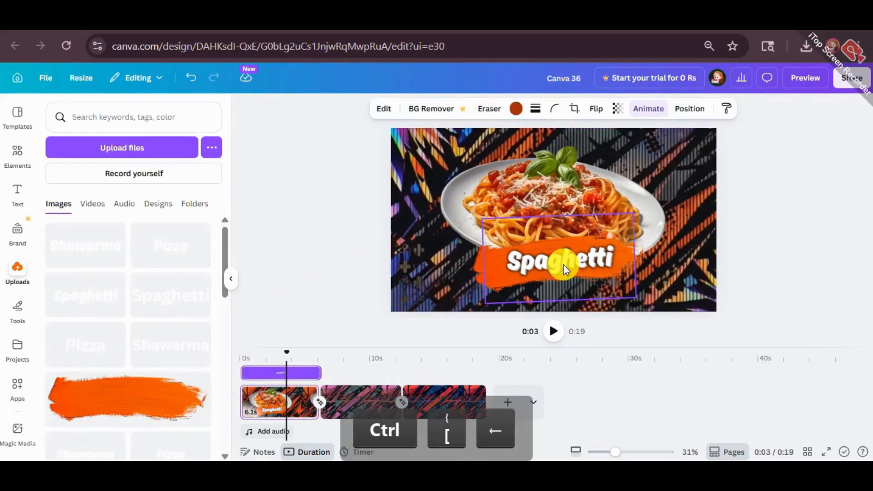
key(Up)
key(Left)
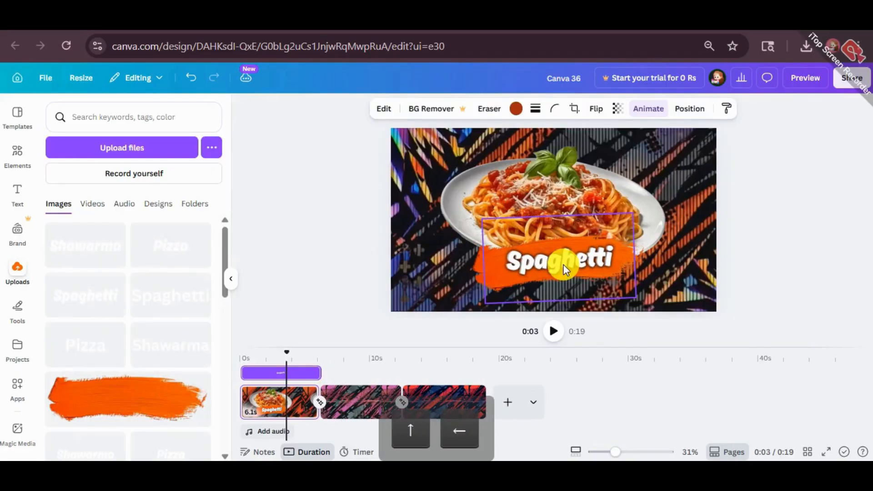
key(Up)
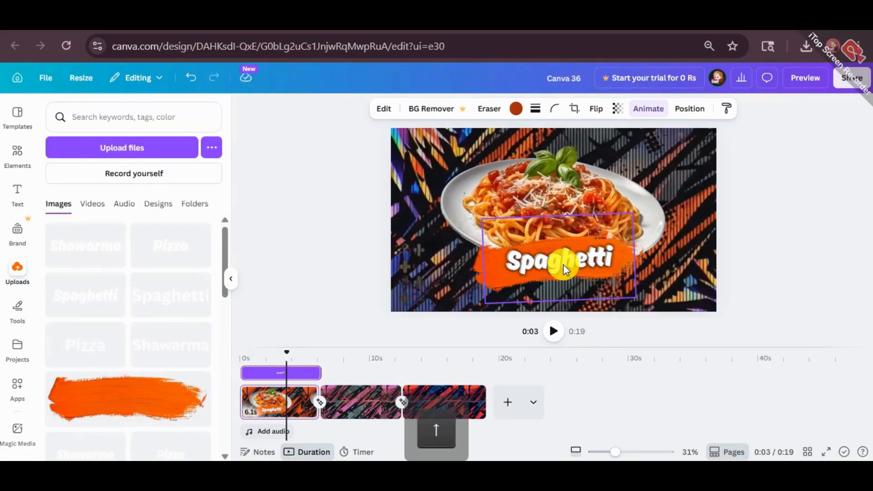
key(Down)
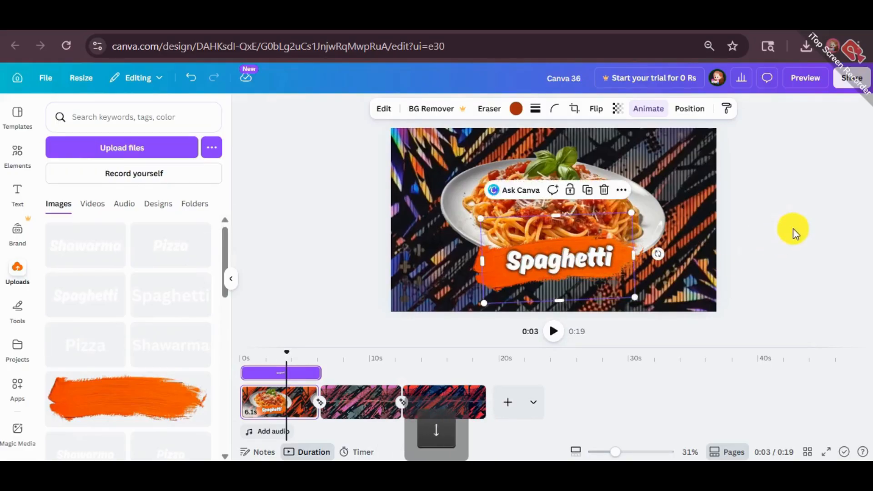
Apply the Outline shadow effect to the orange brush stroke behind the Spaghetti title.
click(794, 233)
click(481, 271)
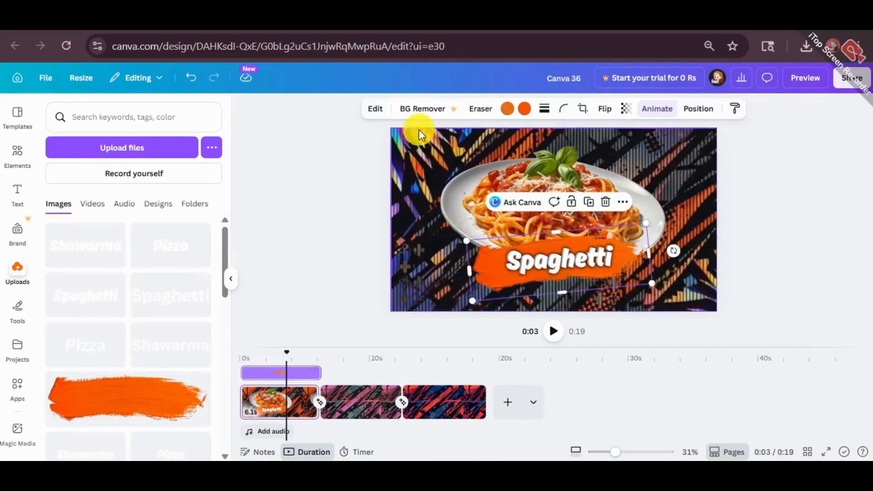
click(371, 111)
scroll(105, 338, down, 5)
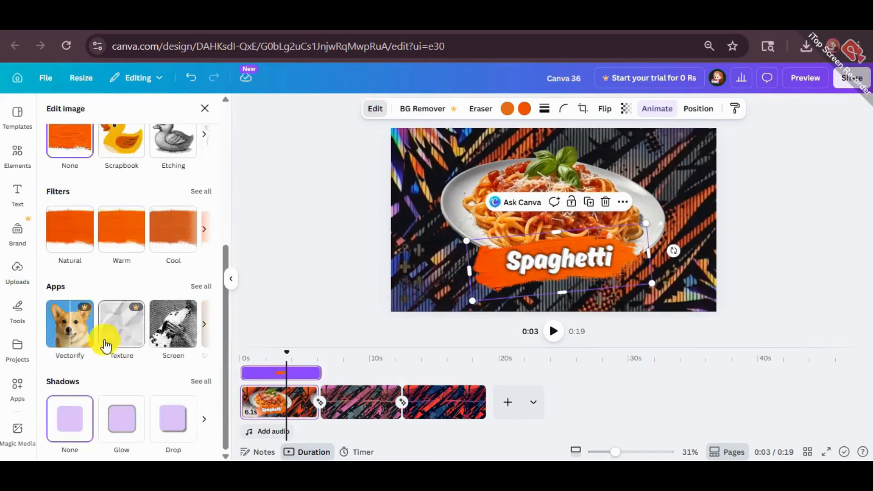
click(121, 418)
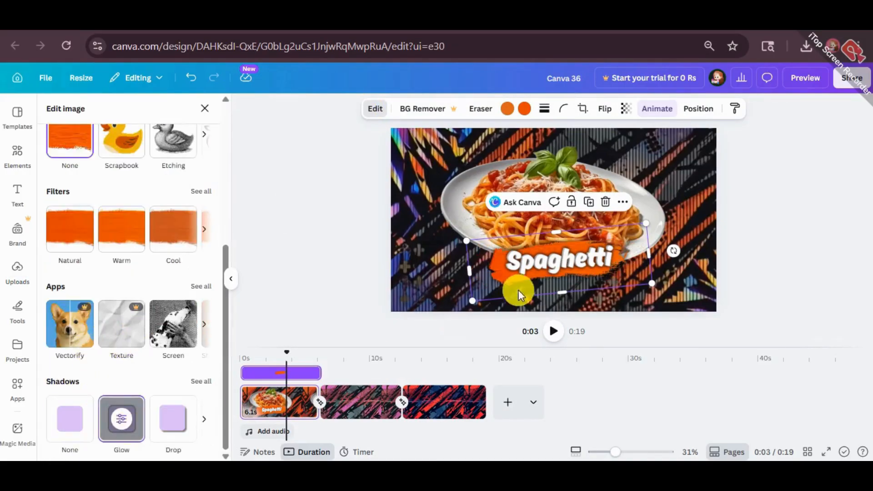
click(173, 418)
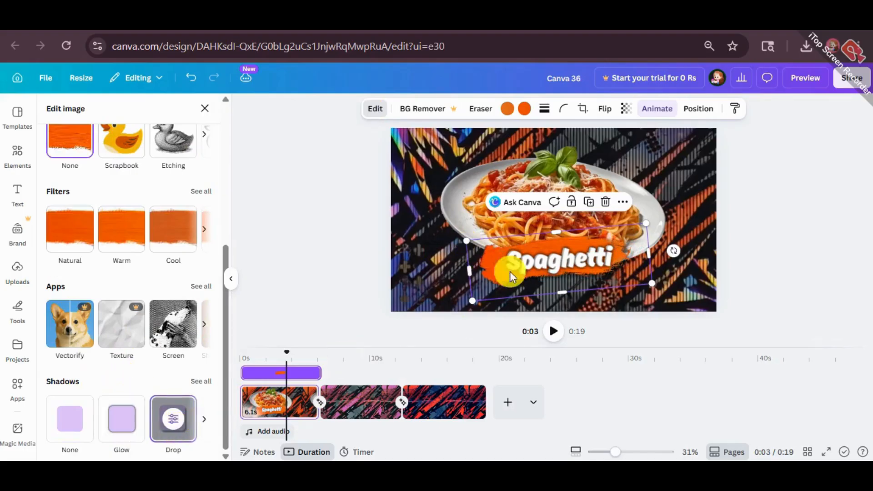
click(199, 418)
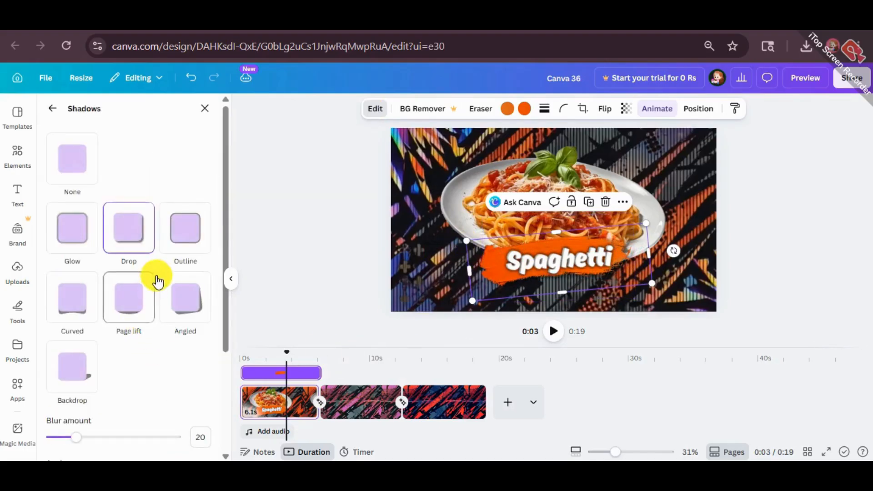
click(181, 294)
click(145, 301)
click(177, 233)
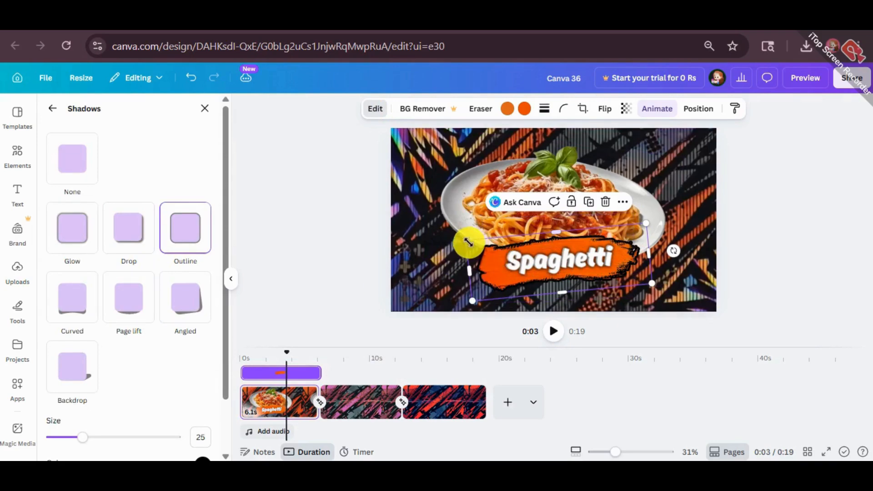
Enlarge the outlined orange brush stroke slightly and reposition it centred behind the Spaghetti title.
drag(467, 240, 460, 239)
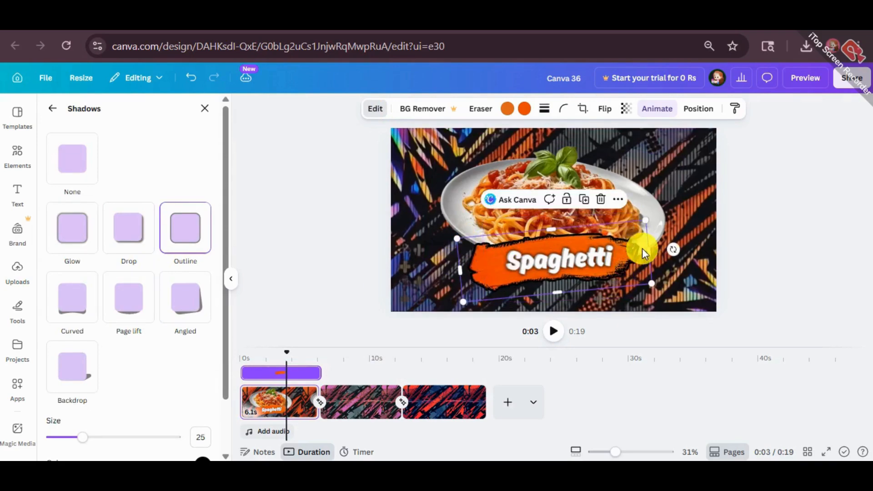
drag(643, 249, 648, 251)
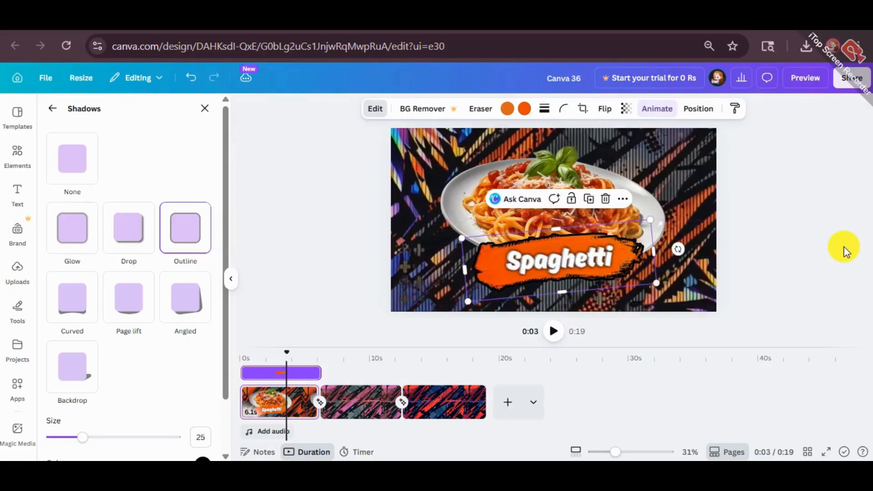
click(844, 246)
click(756, 212)
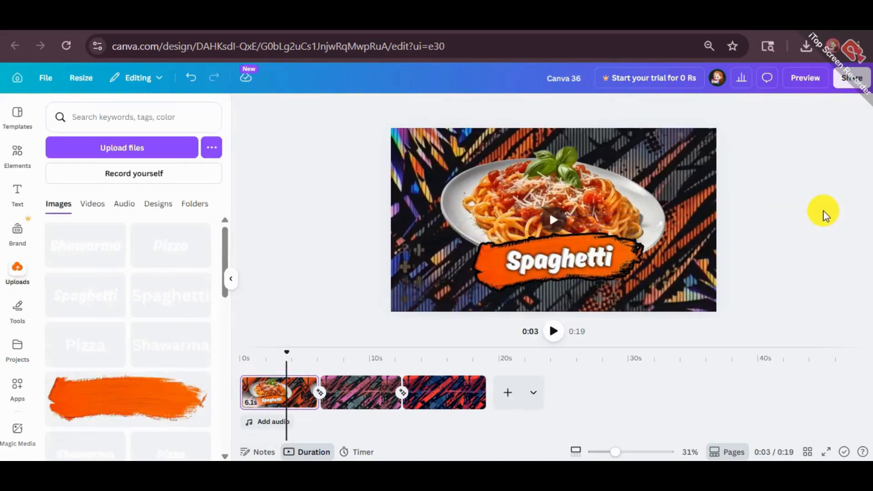
click(647, 254)
drag(647, 257, 648, 259)
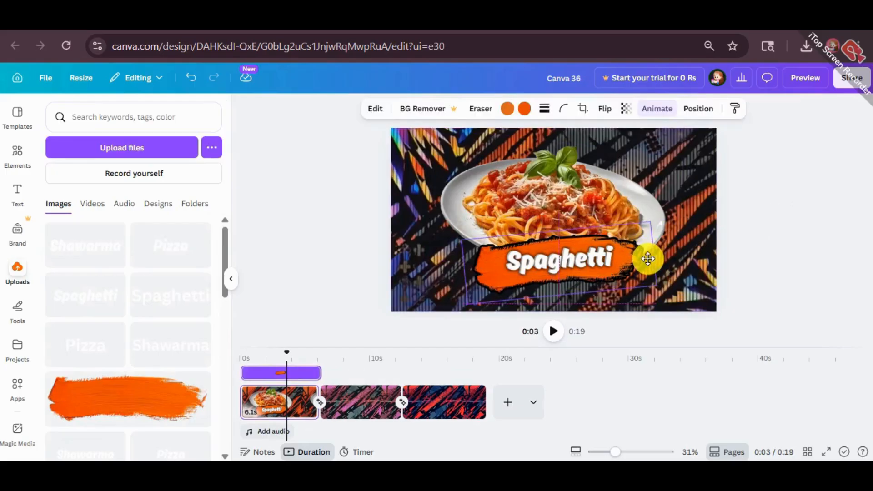
click(786, 164)
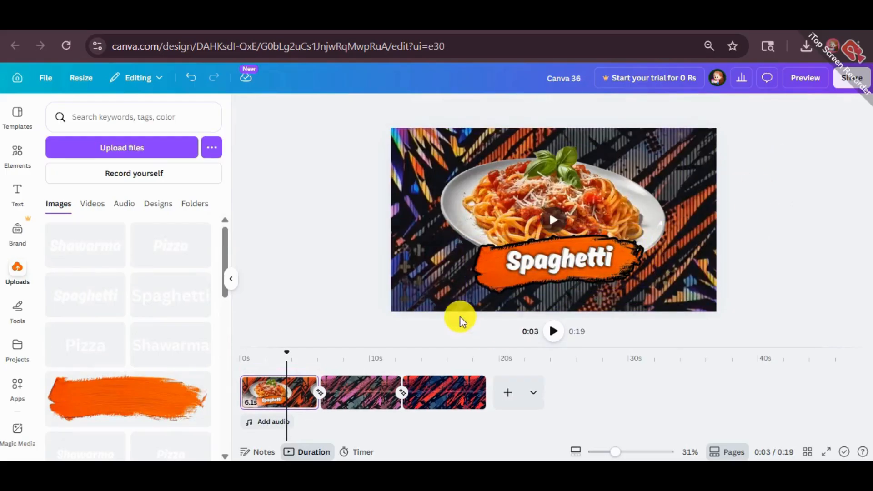
Copy the plate image, brush stroke and both Spaghetti title layers from the first clip into the second and third clips.
click(353, 394)
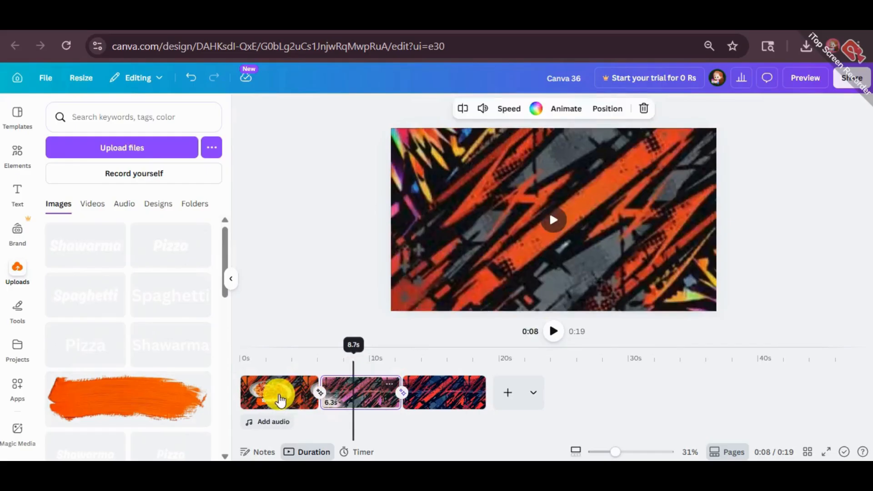
click(280, 400)
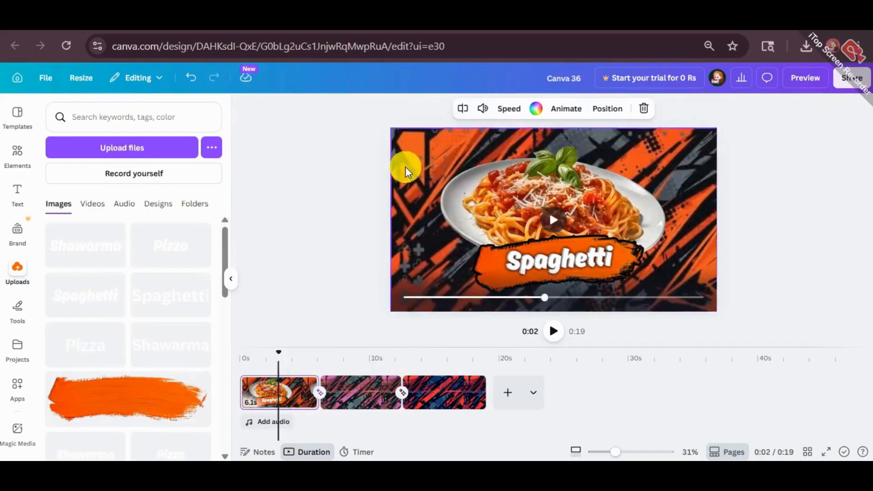
drag(351, 165, 532, 286)
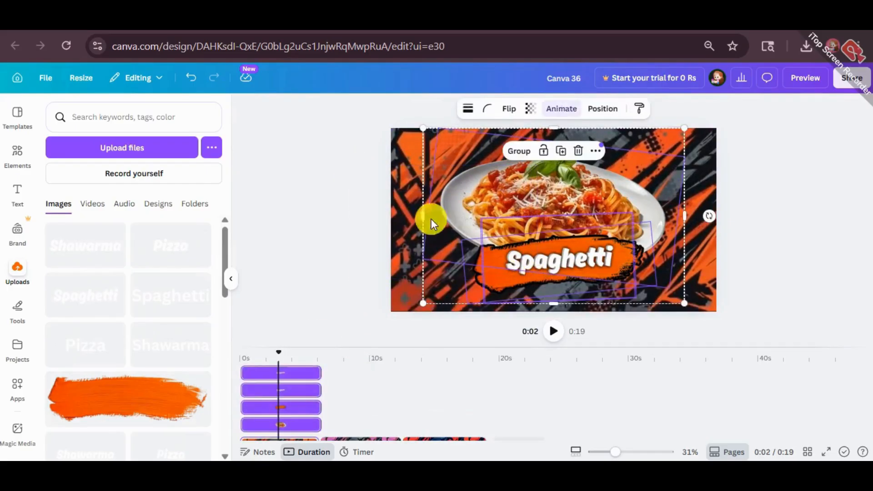
key(ctrl+c)
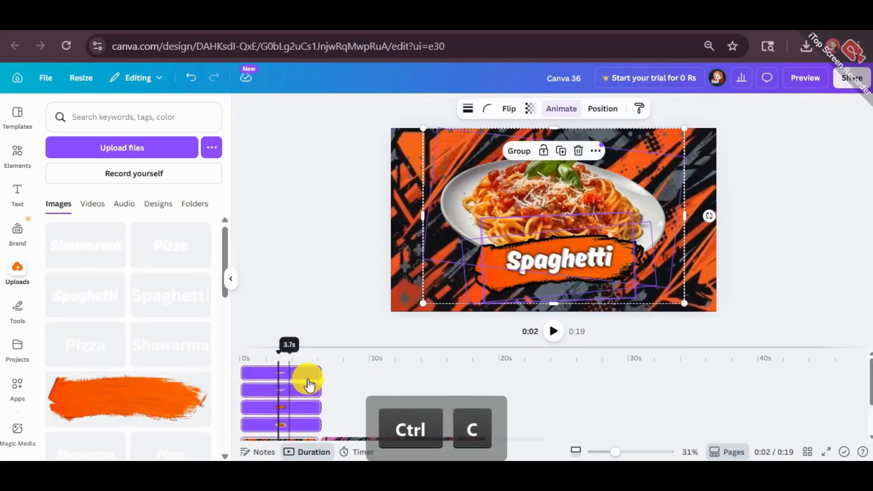
click(345, 400)
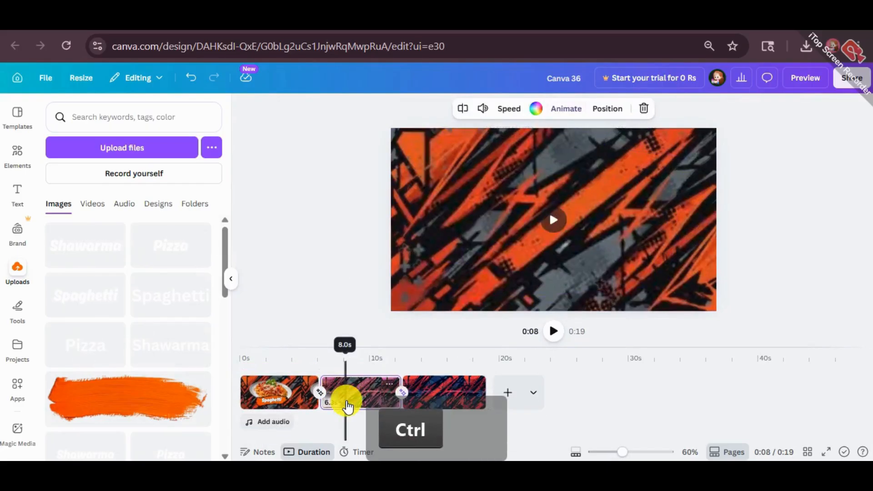
key(ctrl+v)
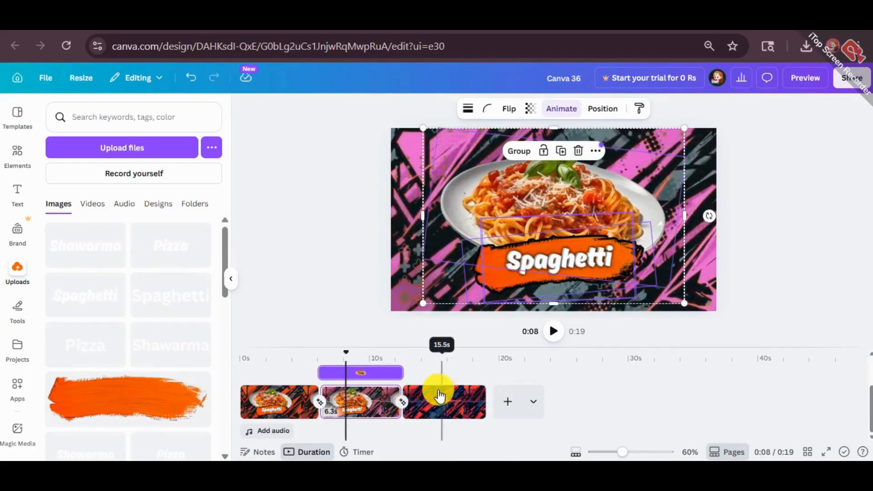
click(436, 400)
key(ctrl+v)
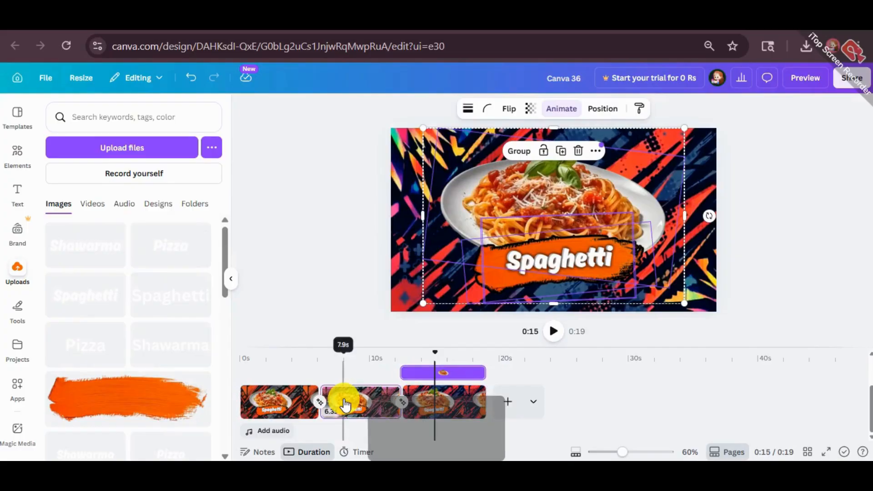
Replace the spaghetti plate in the second clip with the uploaded pizza image, shifted up and left above the brush stroke.
click(344, 404)
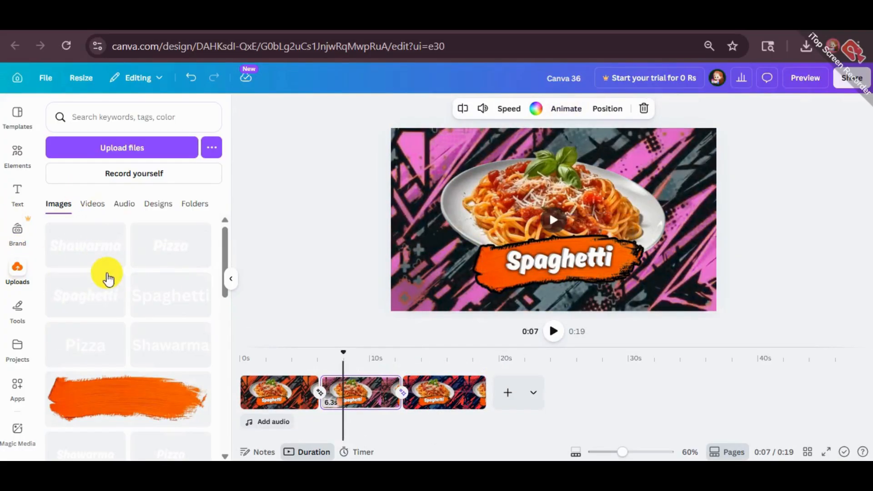
scroll(150, 314, down, 2)
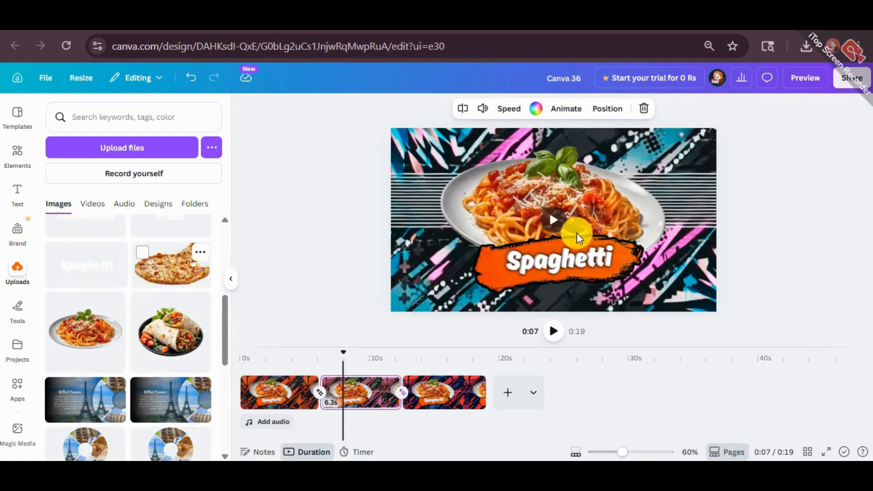
click(334, 394)
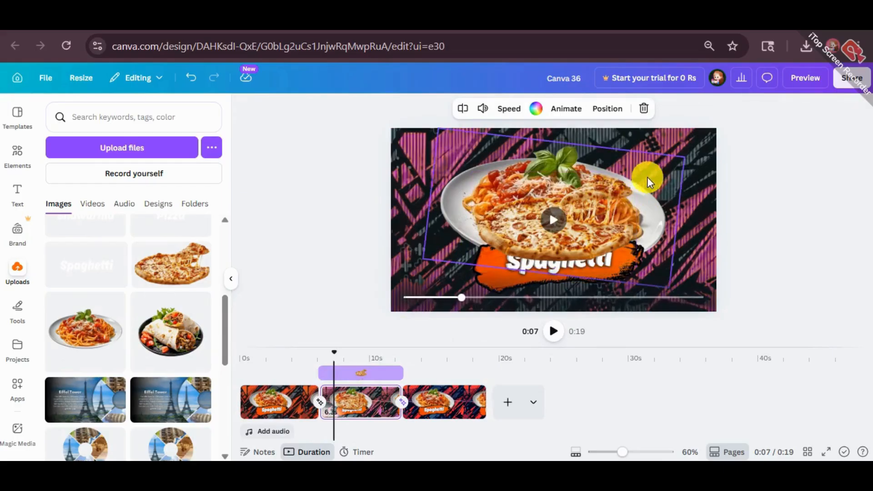
click(445, 173)
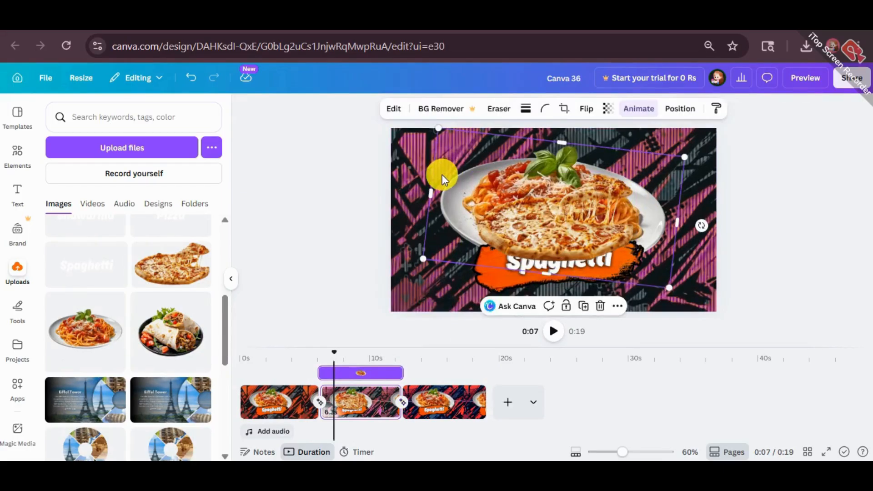
key(Delete)
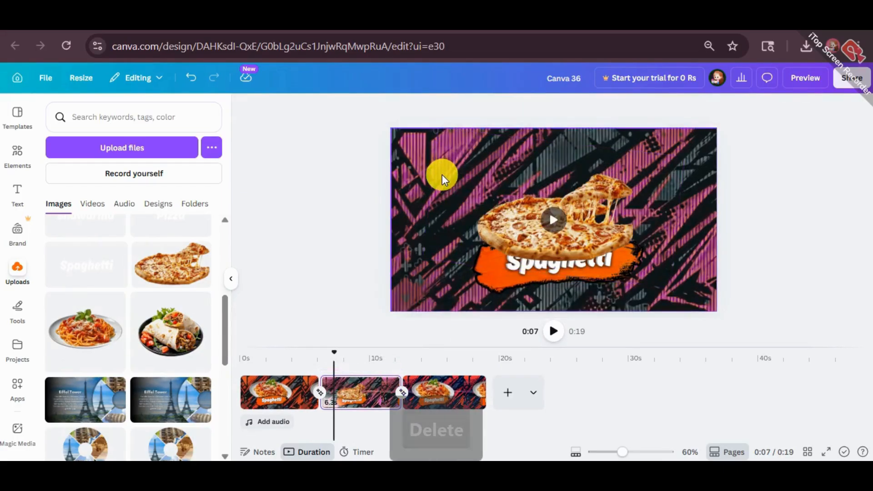
click(452, 205)
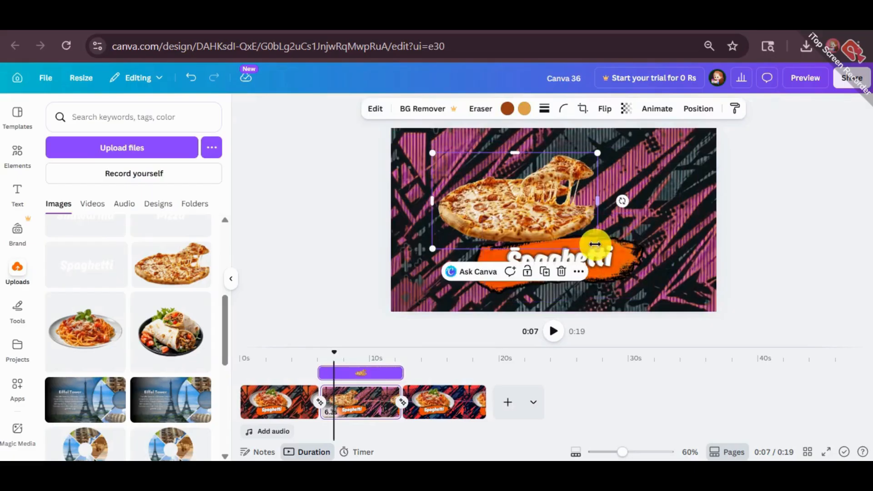
Enlarge the pizza image across the second clip, tilt it slightly clockwise and layer it behind the brush stroke and Spaghetti title.
drag(600, 248, 699, 306)
drag(639, 268, 629, 251)
drag(703, 210, 714, 225)
key(ctrl+bracketleft)
key(ctrl+bracketleft)
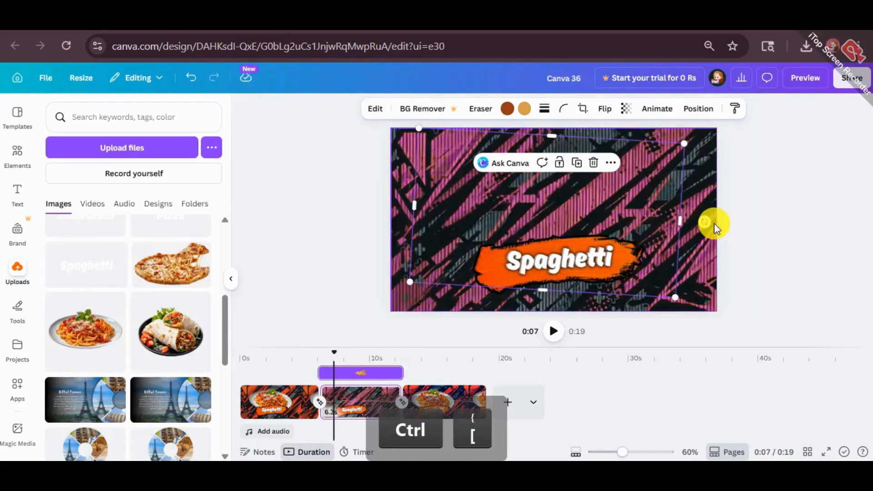
key(ctrl+bracketright)
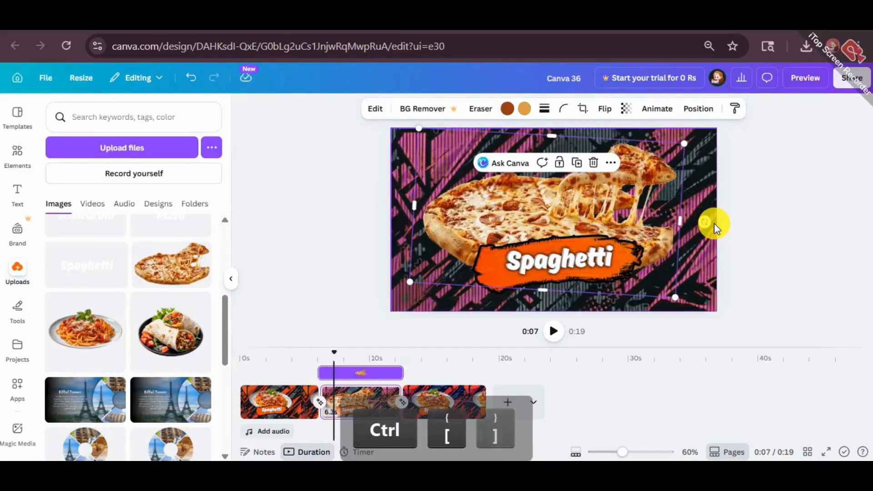
Shrink the pizza image slightly and reposition it centred above the brush stroke in the second clip.
click(778, 193)
click(641, 176)
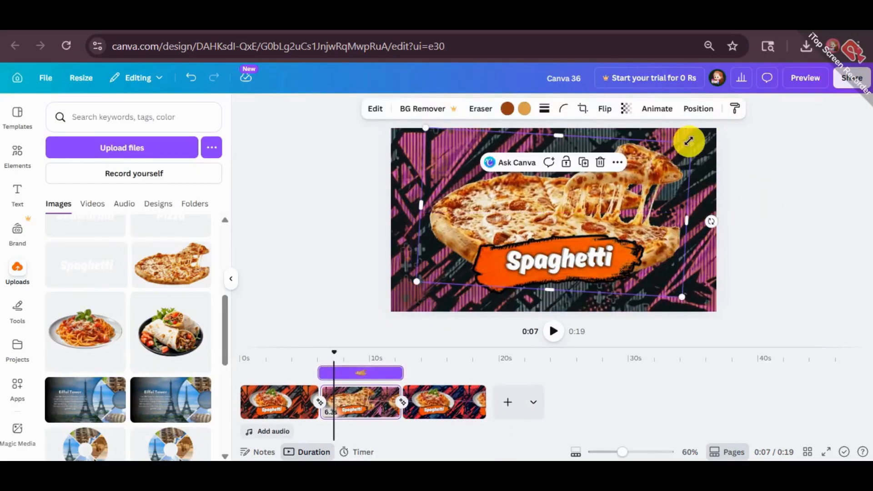
drag(688, 141, 668, 154)
mouse_move(643, 190)
mouse_down()
mouse_move(653, 186)
mouse_move(645, 187)
mouse_up()
click(751, 193)
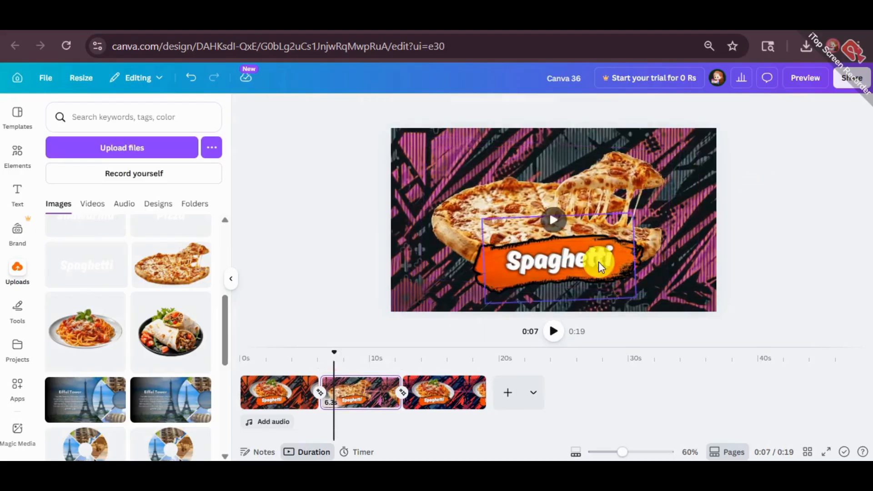
Apply the Custom Duotone filter to the orange brush stroke in the second clip.
click(477, 260)
click(409, 125)
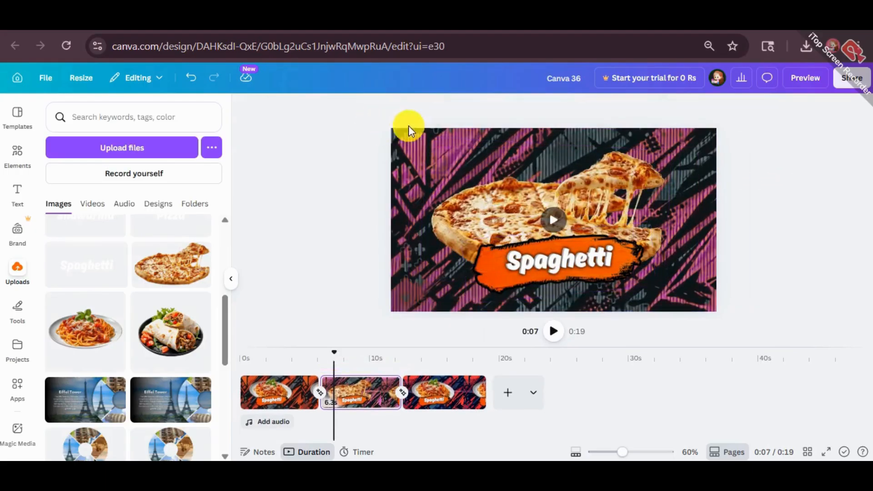
click(474, 275)
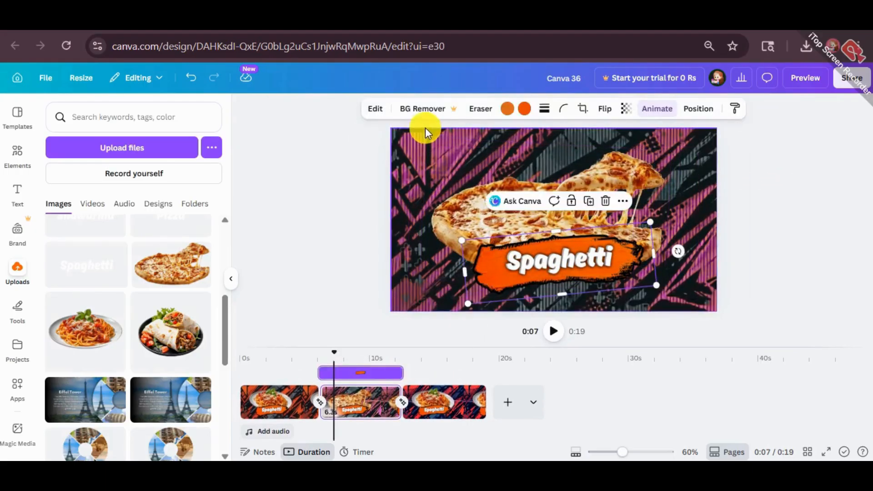
click(381, 109)
scroll(152, 357, down, 5)
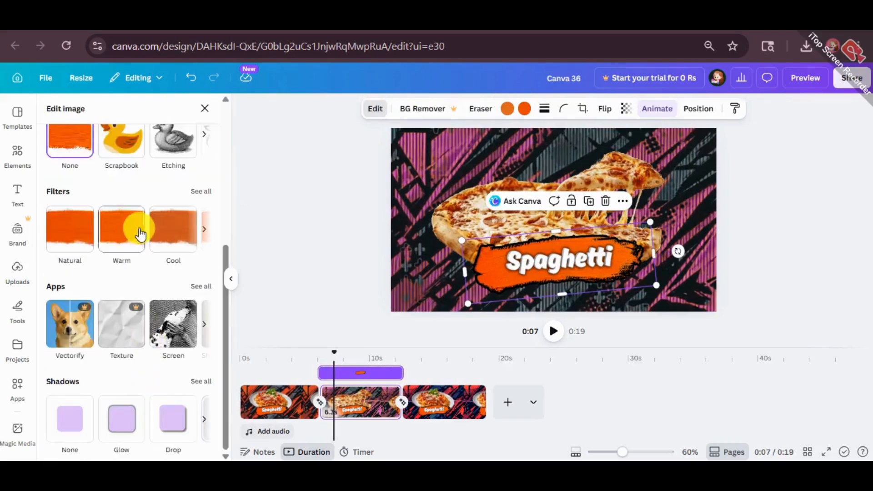
click(201, 195)
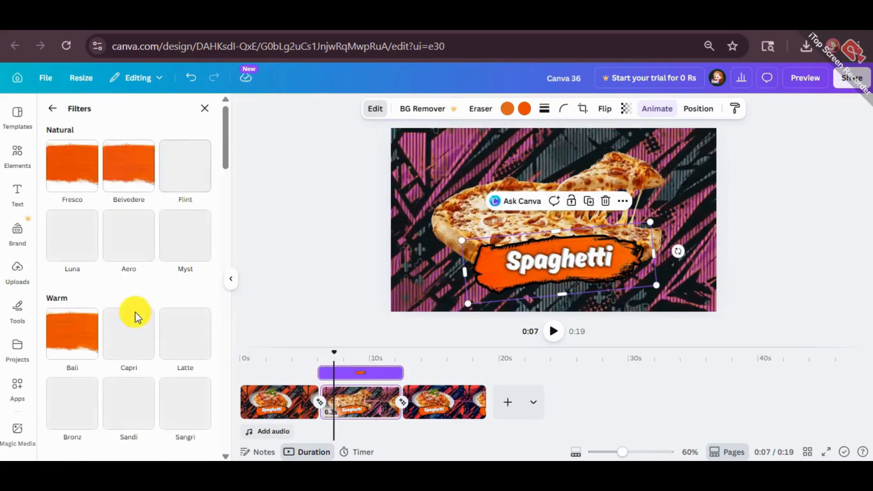
scroll(117, 346, down, 10)
scroll(103, 350, down, 8)
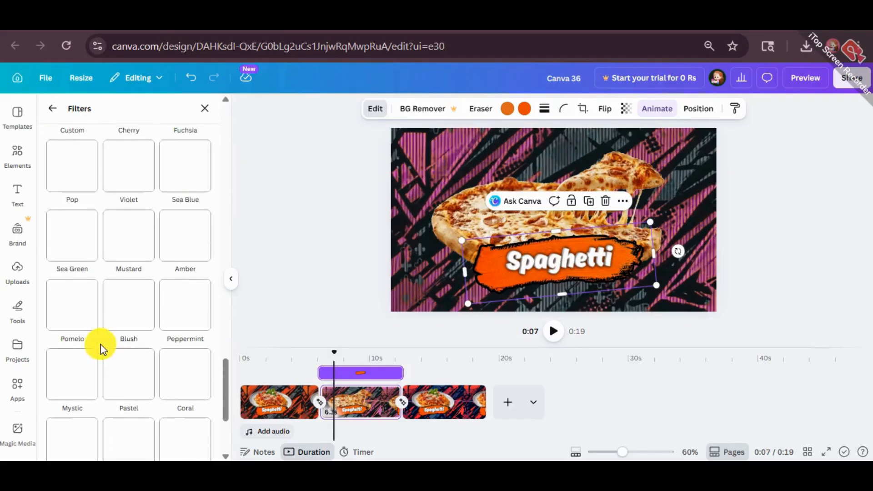
scroll(107, 273, up, 4)
click(75, 235)
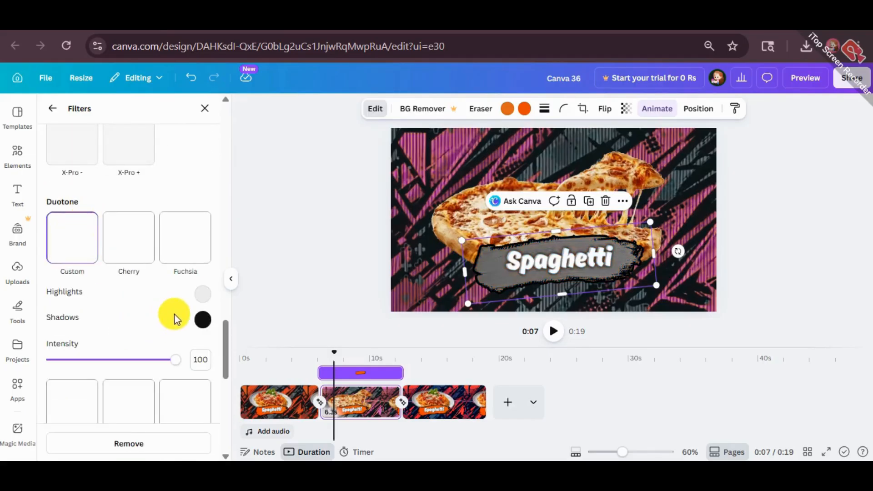
Set the brush stroke's duotone highlights colour to a fully saturated orange.
click(210, 296)
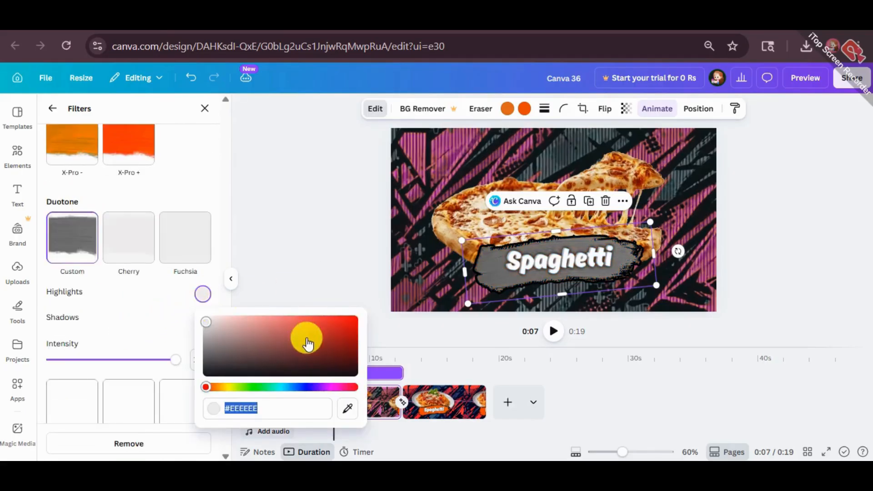
drag(306, 341, 334, 300)
click(222, 388)
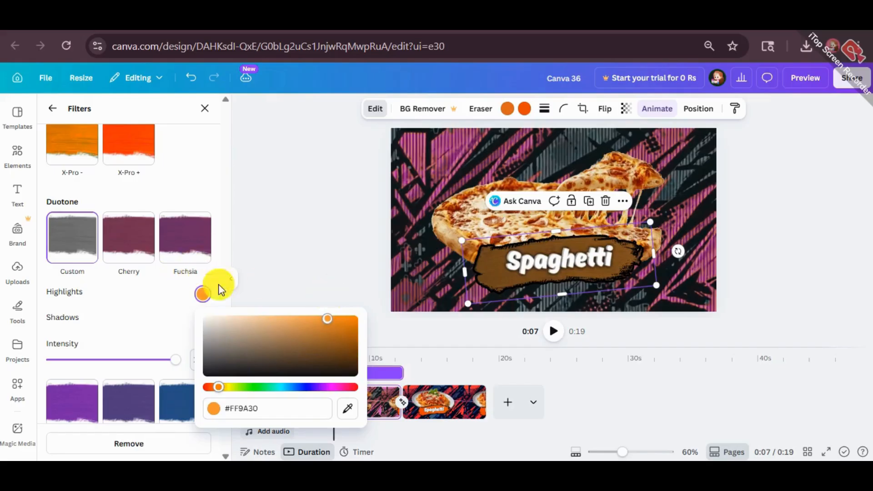
click(252, 329)
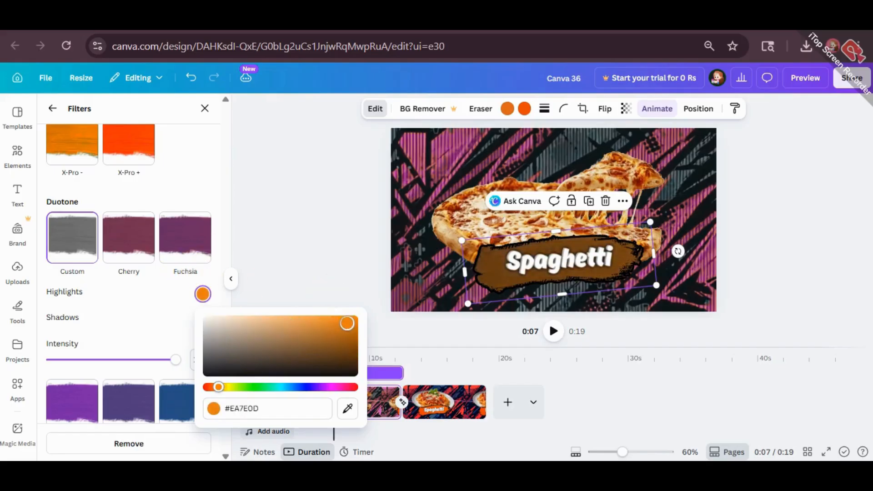
click(206, 303)
Set the brush stroke's duotone shadows to a burnt orange and fine-tune the highlights to #FF8200.
click(203, 320)
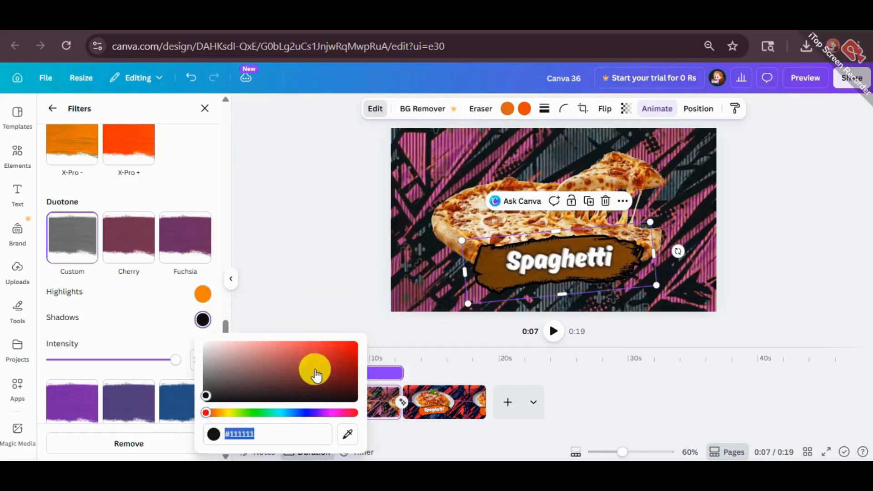
drag(315, 369, 416, 377)
click(214, 414)
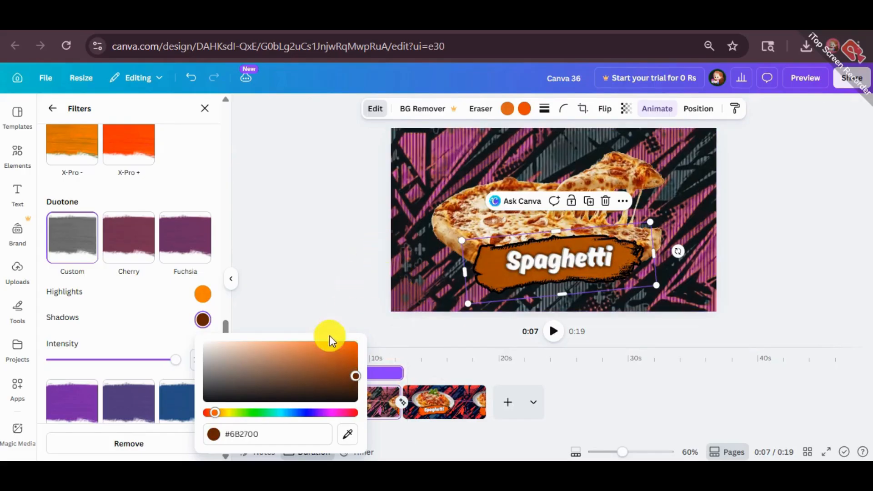
click(203, 294)
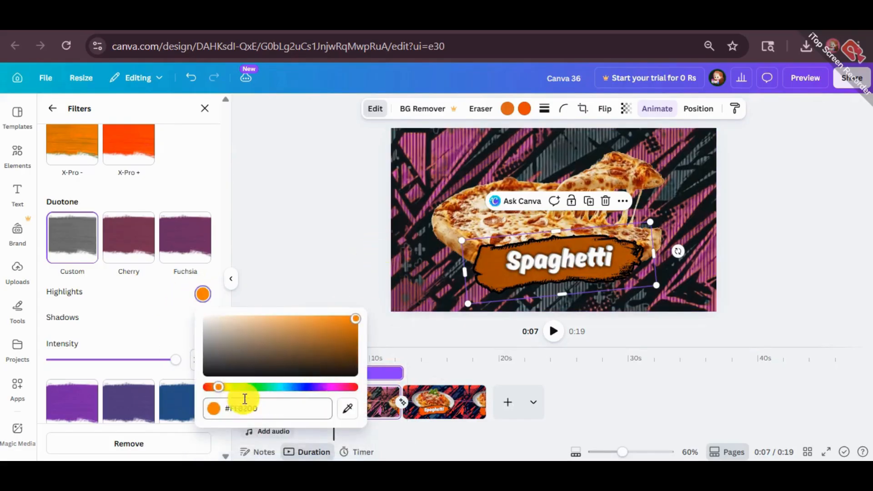
mouse_move(223, 395)
mouse_down()
mouse_move(230, 389)
mouse_move(223, 388)
mouse_up()
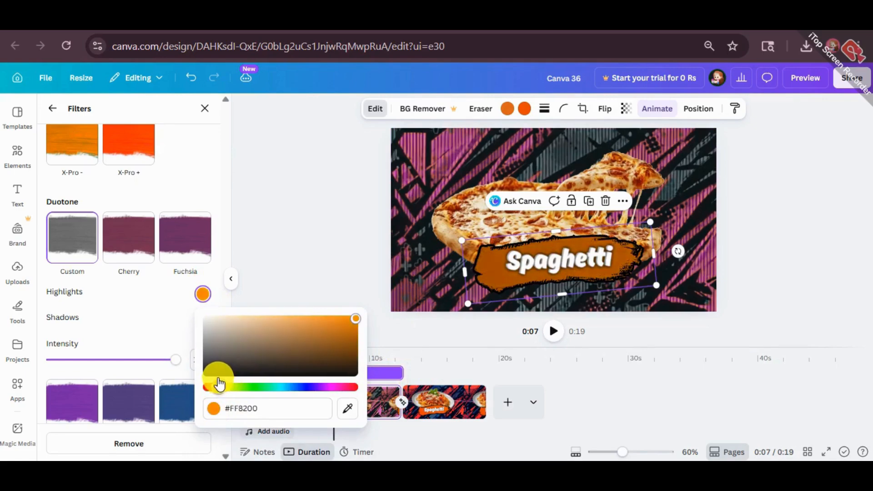
click(211, 326)
click(203, 320)
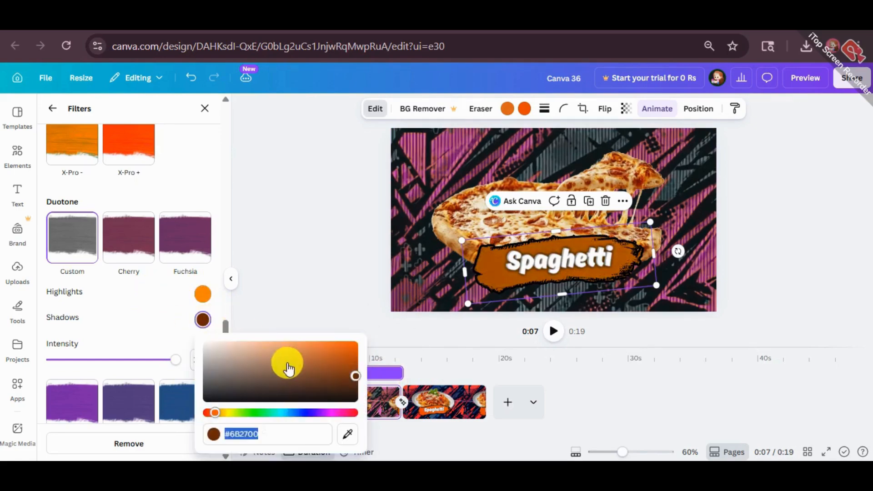
drag(287, 364, 343, 362)
click(329, 273)
click(328, 273)
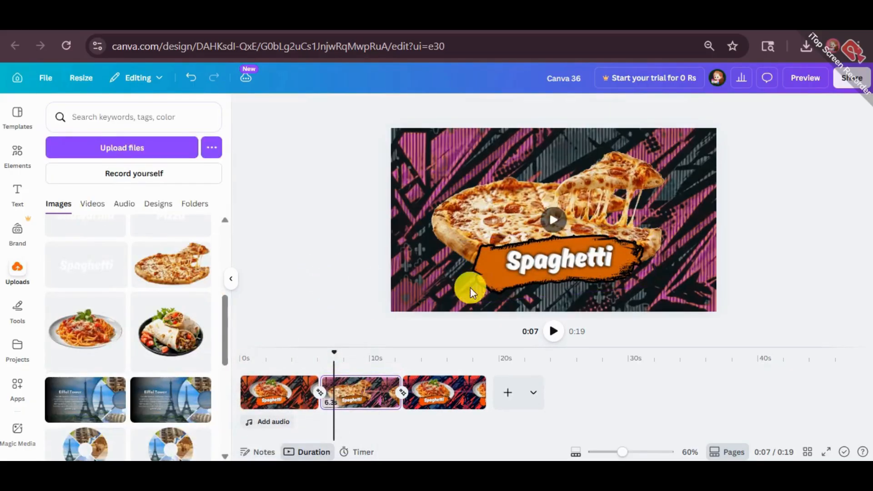
Apply the Chroma Wave photo animation to the pizza image, set to play on both enter and exit.
click(566, 244)
click(765, 228)
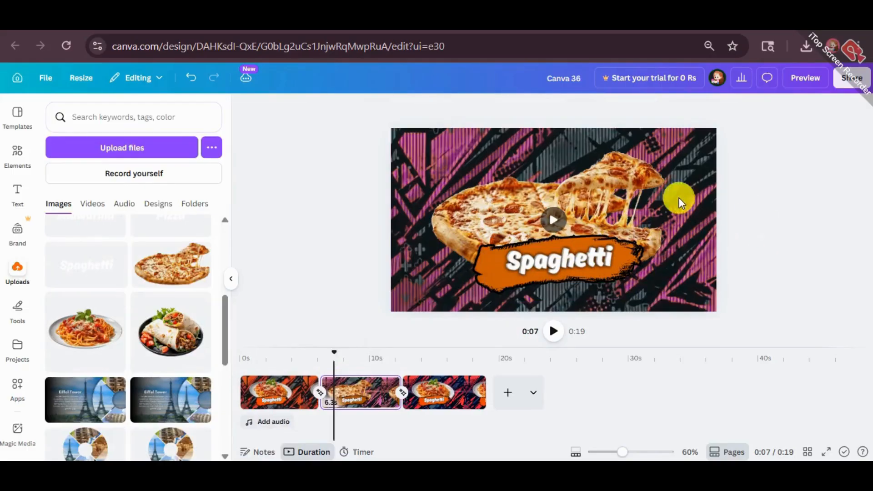
drag(643, 196, 639, 195)
click(649, 116)
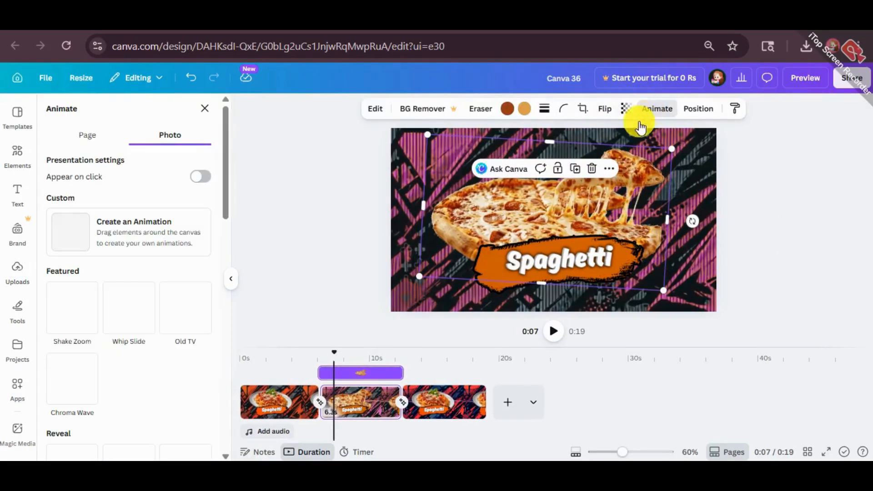
click(124, 311)
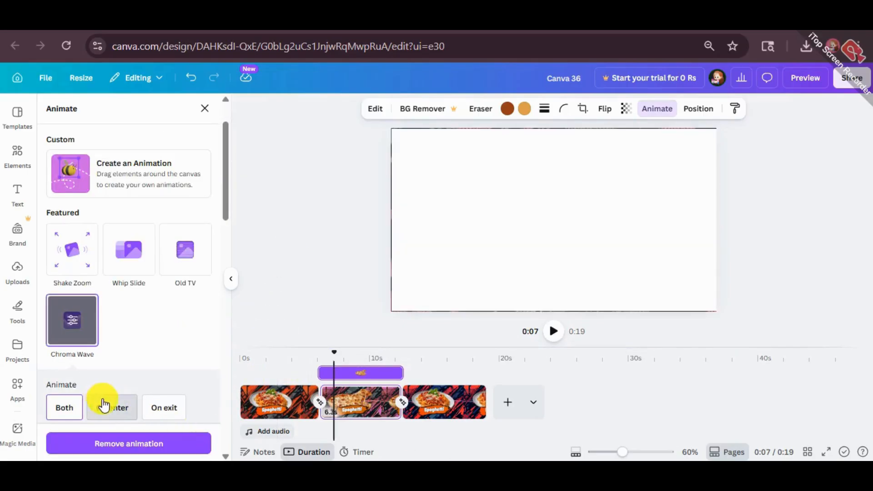
click(103, 405)
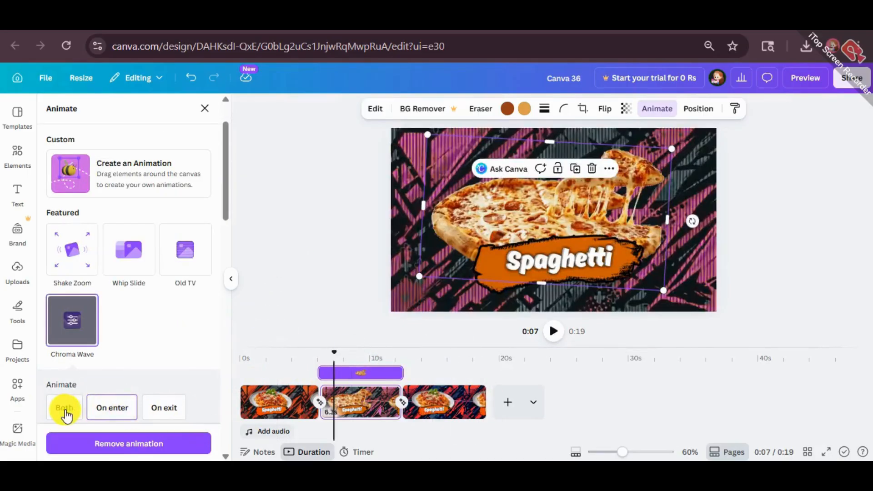
Set the Old TV animation of the spaghetti plate in the first clip to Both.
click(272, 400)
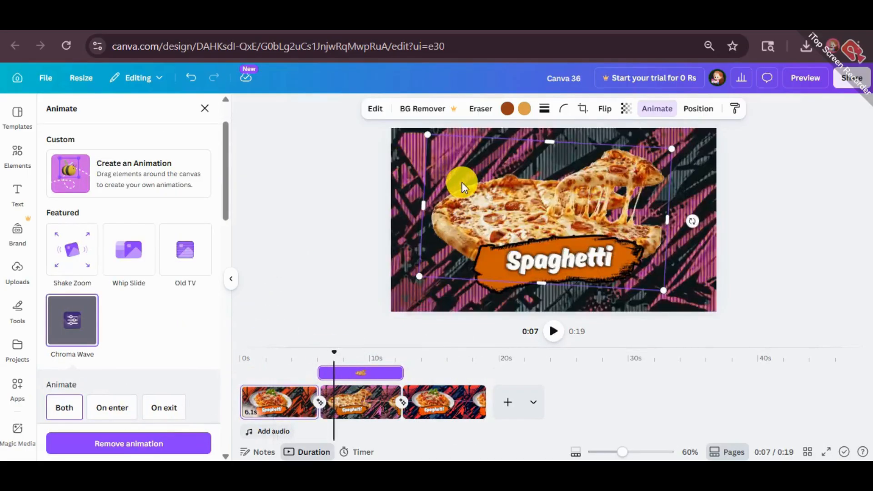
click(276, 402)
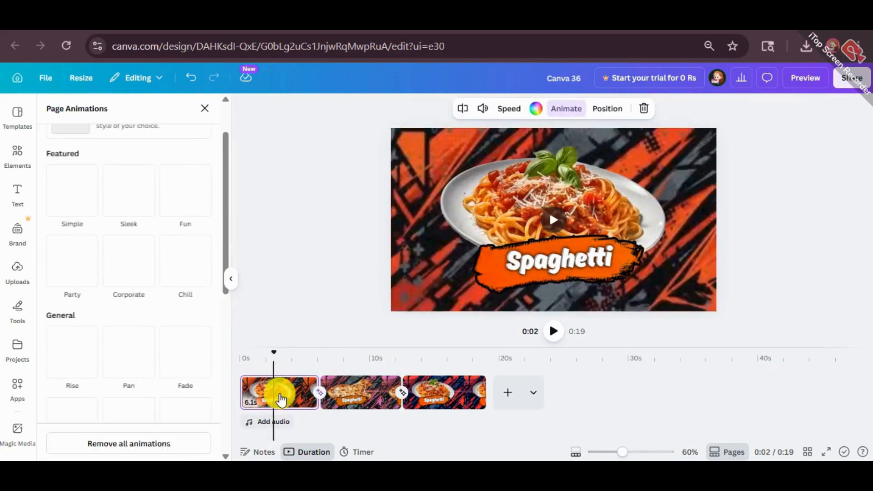
click(500, 222)
click(461, 185)
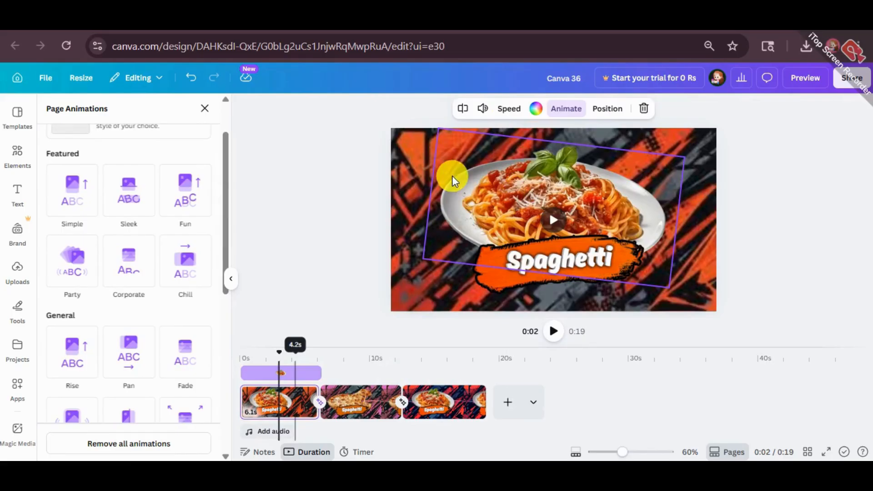
scroll(103, 291, up, 2)
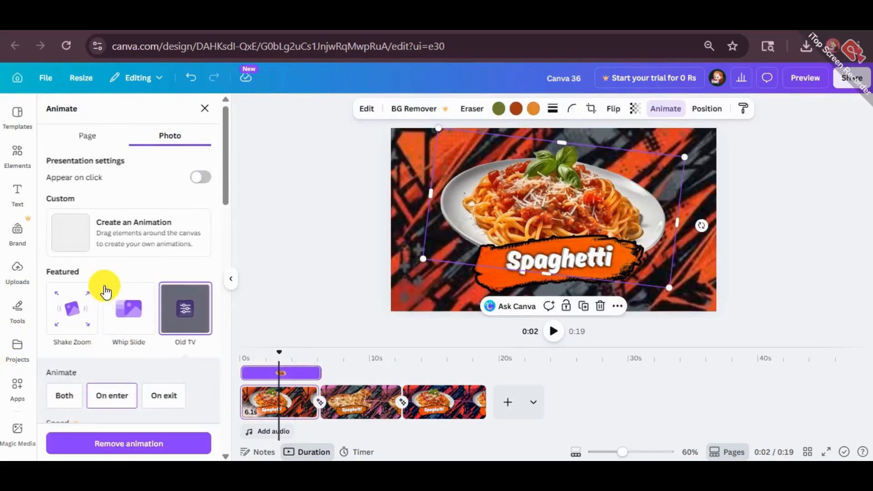
scroll(103, 295, down, 2)
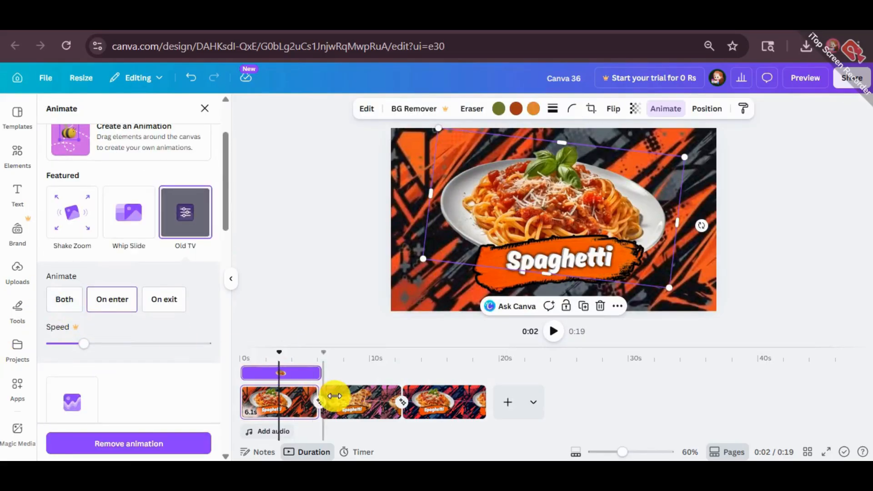
click(61, 300)
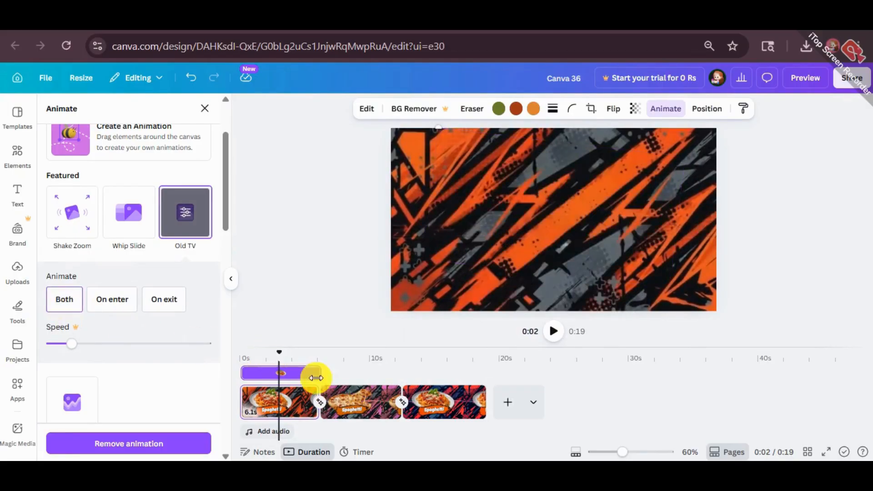
Delete the upper Spaghetti title layer from the first clip and nudge the remaining title layer down.
click(444, 410)
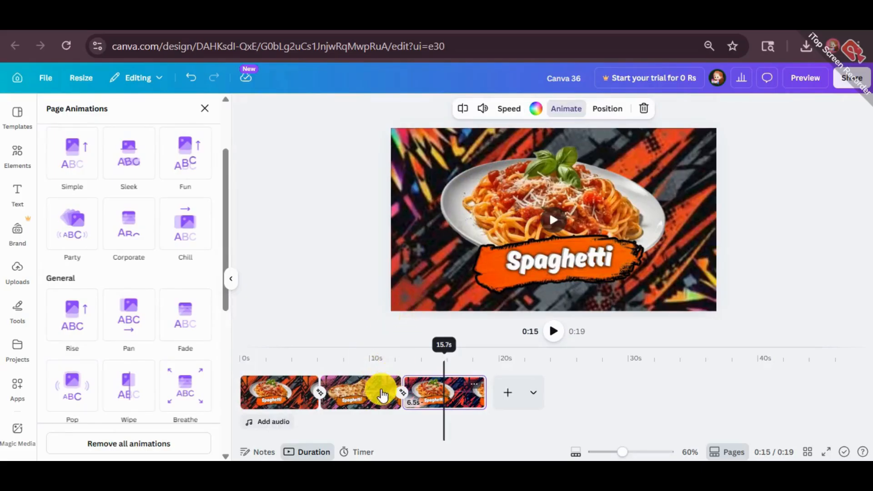
click(382, 395)
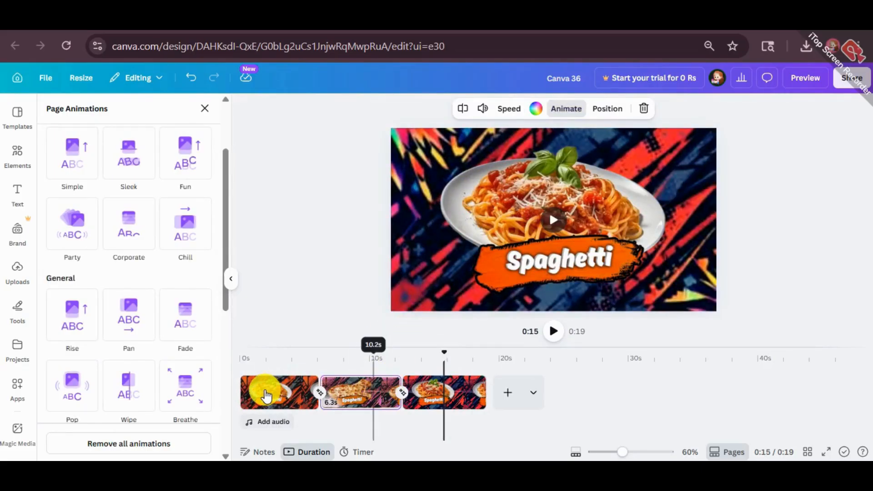
click(266, 396)
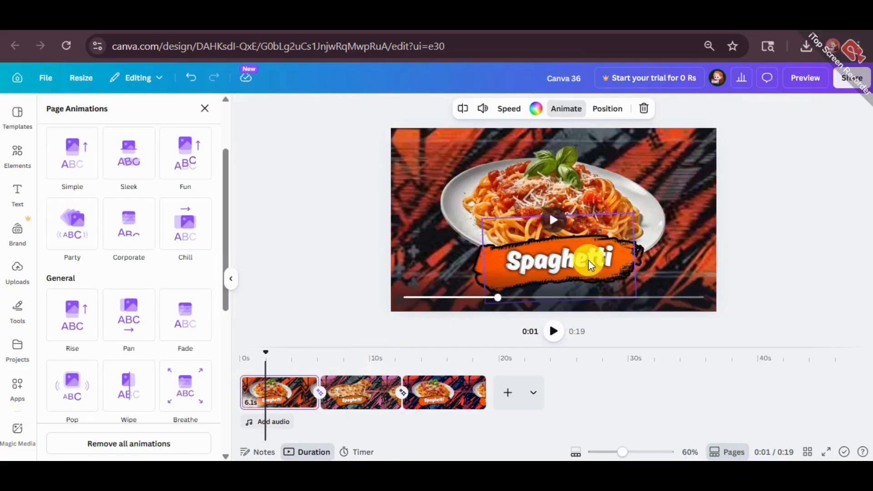
click(590, 265)
key(Delete)
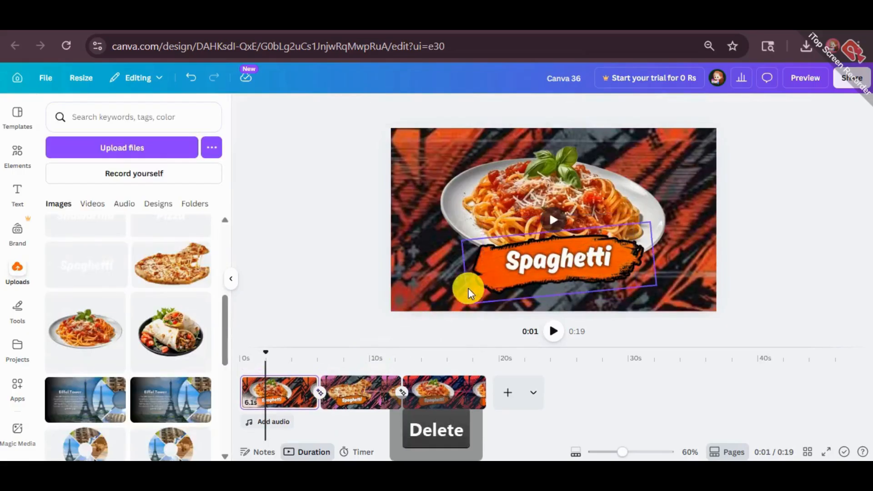
click(529, 266)
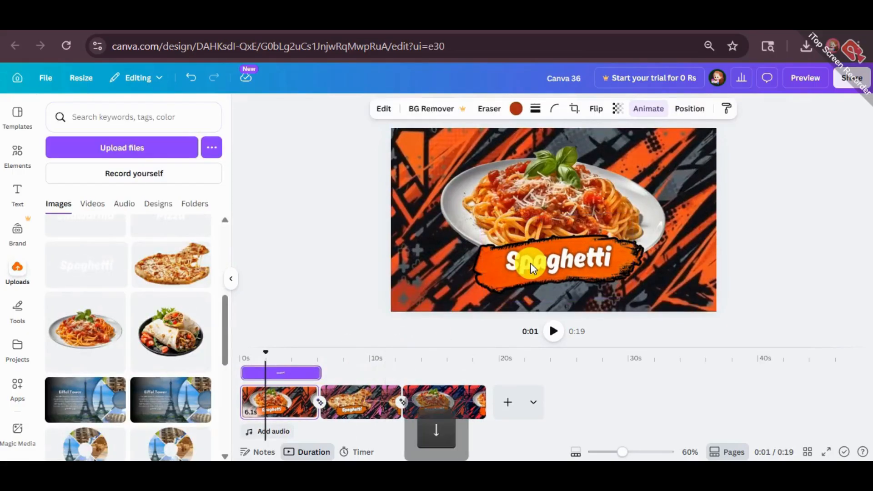
Delete both stacked Spaghetti title layers from the pizza clip, leaving the brush stroke empty.
click(362, 406)
click(545, 258)
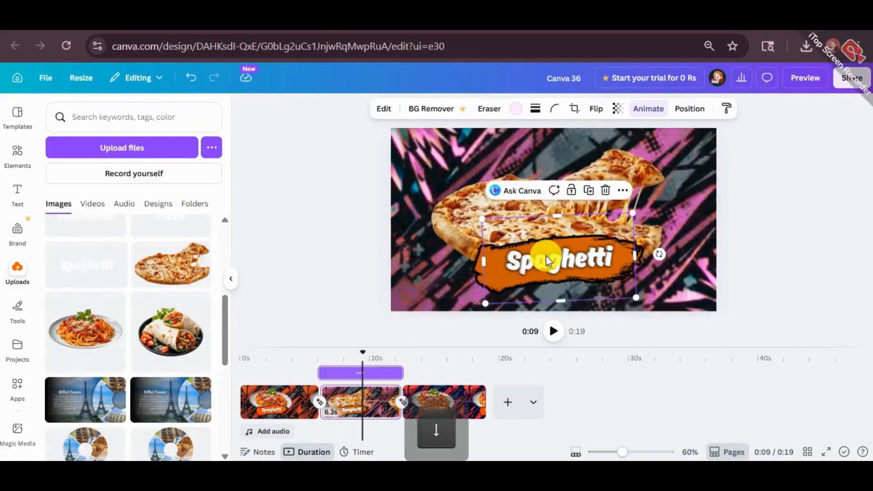
key(Delete)
click(547, 264)
drag(547, 266, 550, 262)
click(760, 242)
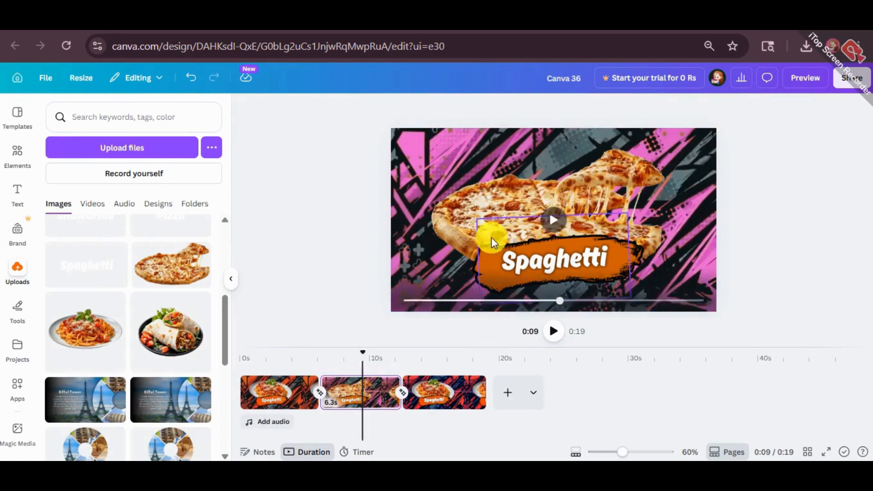
click(520, 262)
key(Delete)
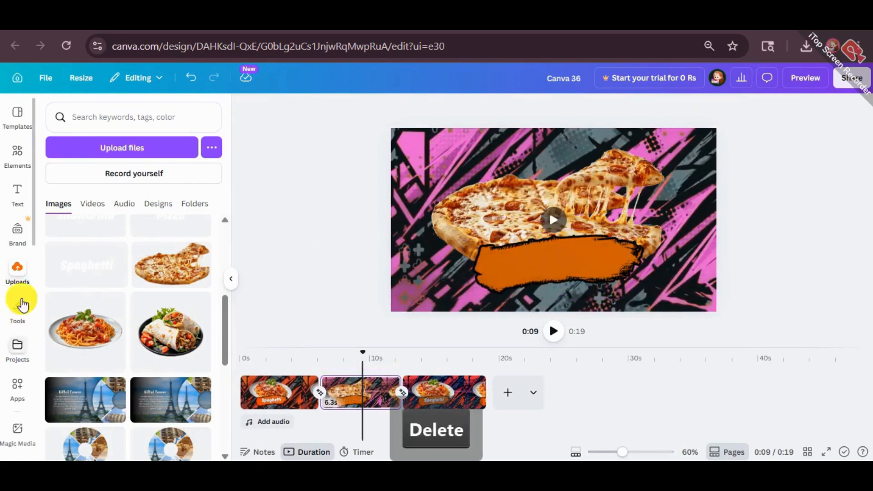
Add the bold Pizza title image from the uploads to the second clip and shrink it over the brush stroke.
scroll(98, 278, up, 5)
click(186, 247)
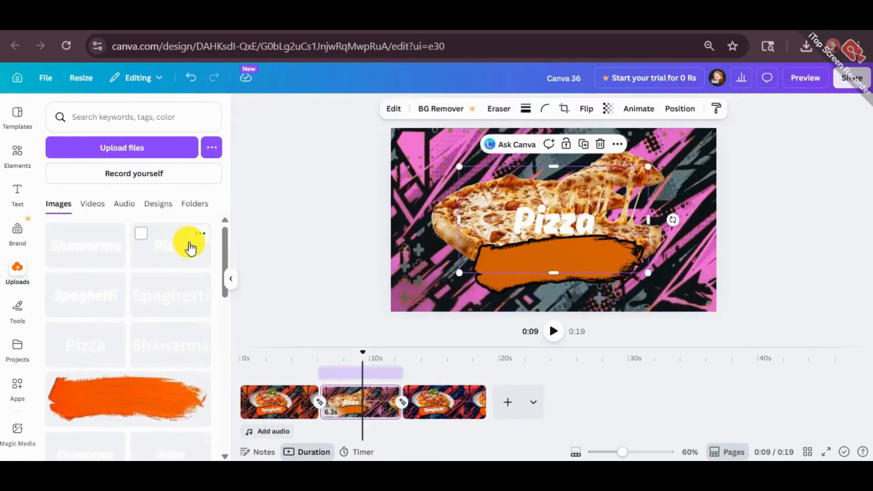
drag(551, 203, 549, 243)
drag(648, 208, 623, 222)
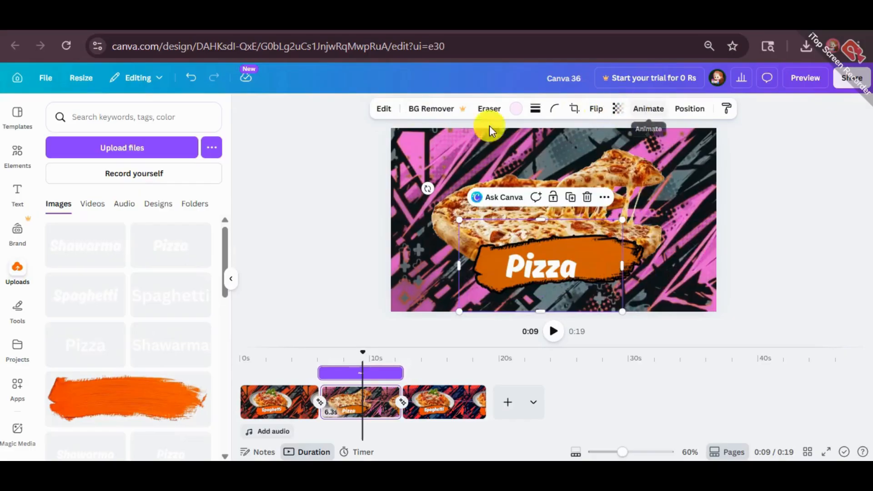
Apply the Glow shadow to the Pizza title.
scroll(84, 396, down, 7)
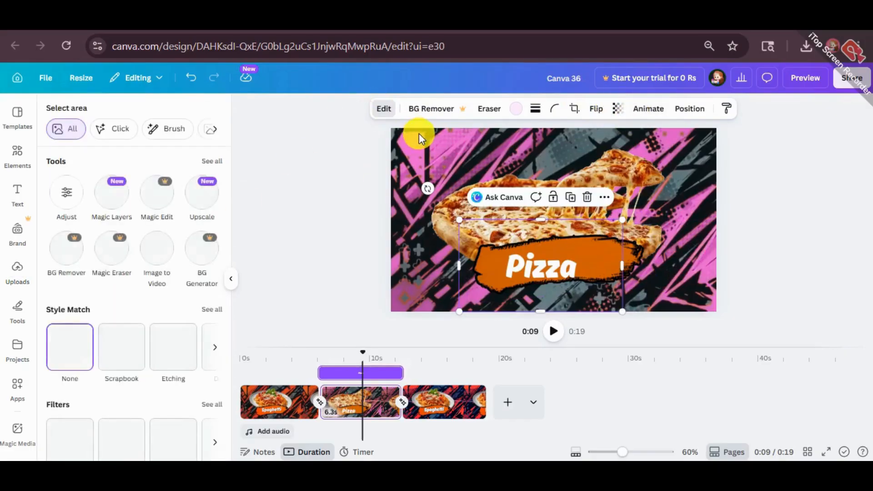
scroll(175, 334, down, 5)
click(131, 414)
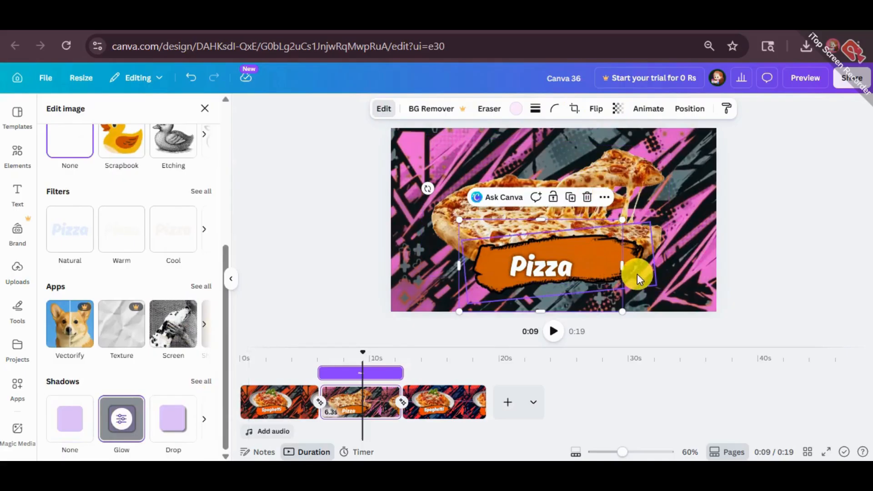
Enlarge the Pizza title slightly and tilt it to match the angle of the brush stroke.
drag(627, 217, 651, 207)
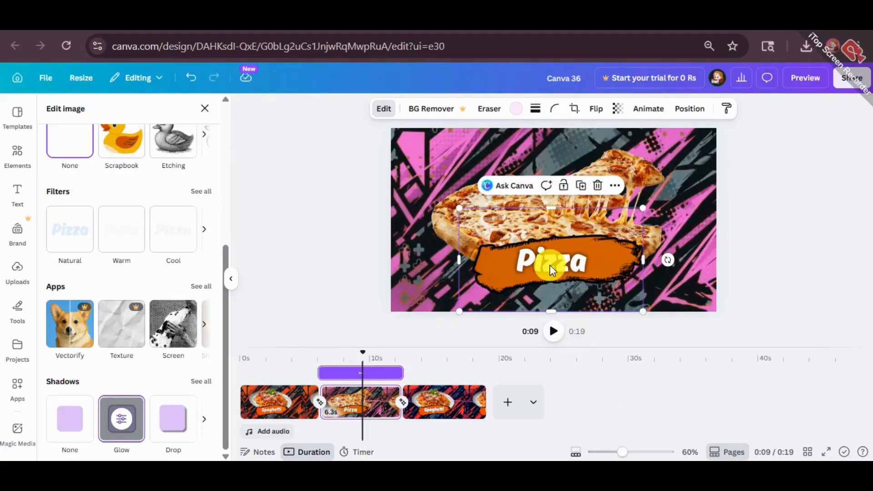
drag(667, 260, 740, 217)
click(741, 217)
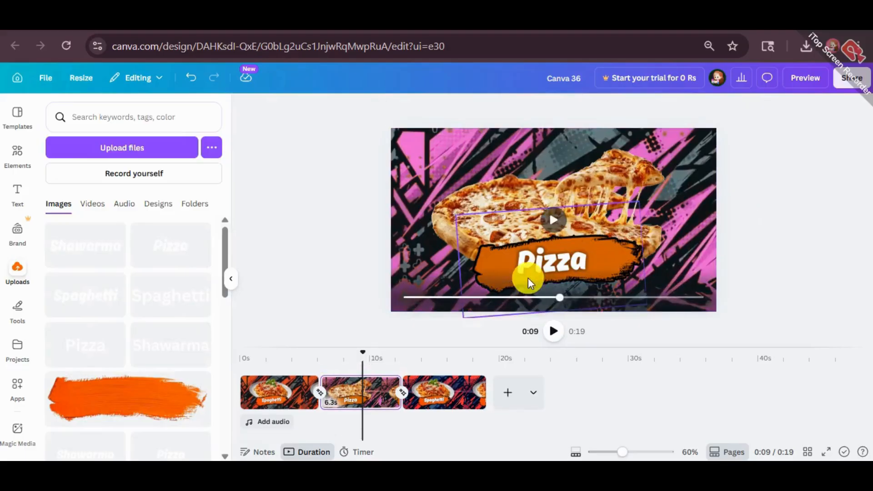
Apply the Brush reveal animation to the Pizza title.
click(568, 264)
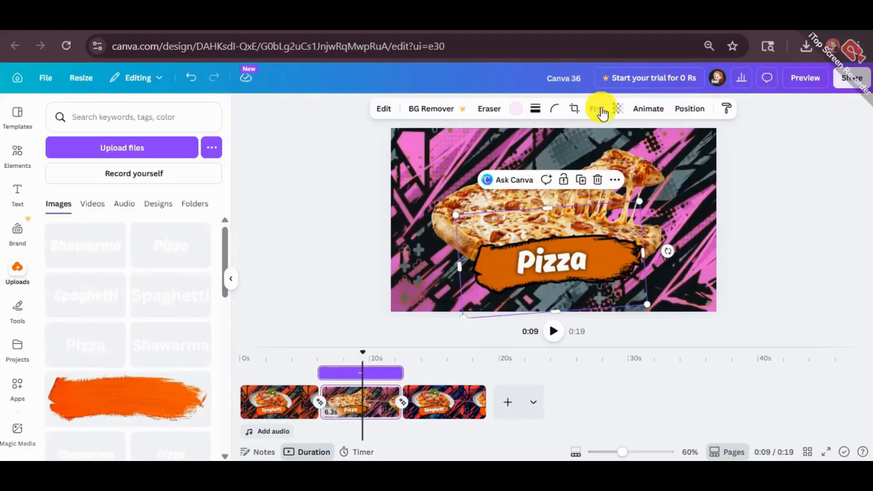
click(647, 115)
scroll(182, 336, down, 4)
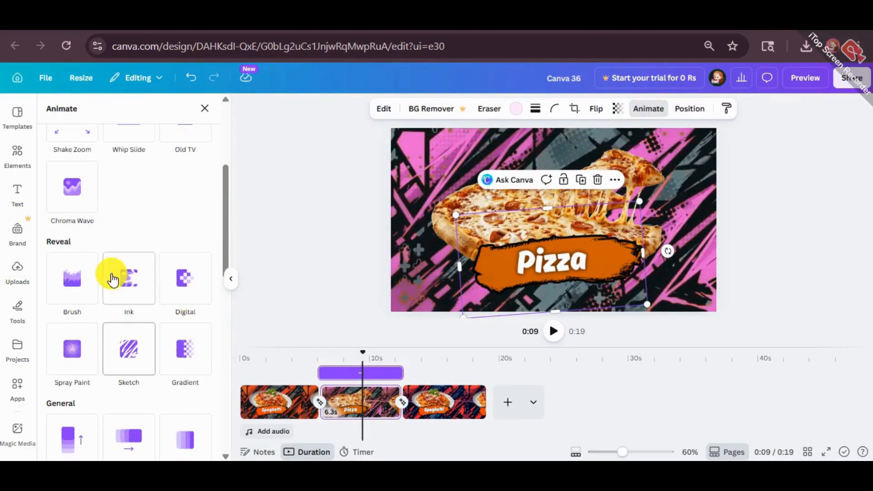
click(77, 287)
click(790, 196)
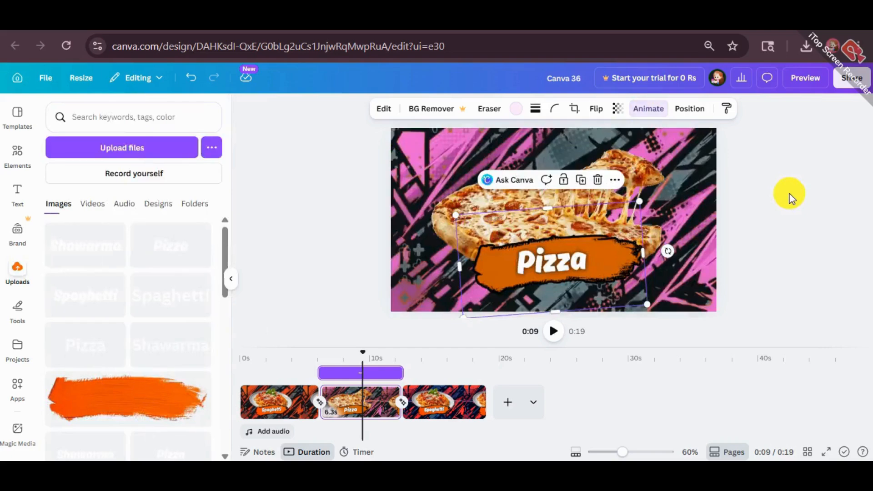
Delete the spaghetti plate image from the third clip.
click(438, 395)
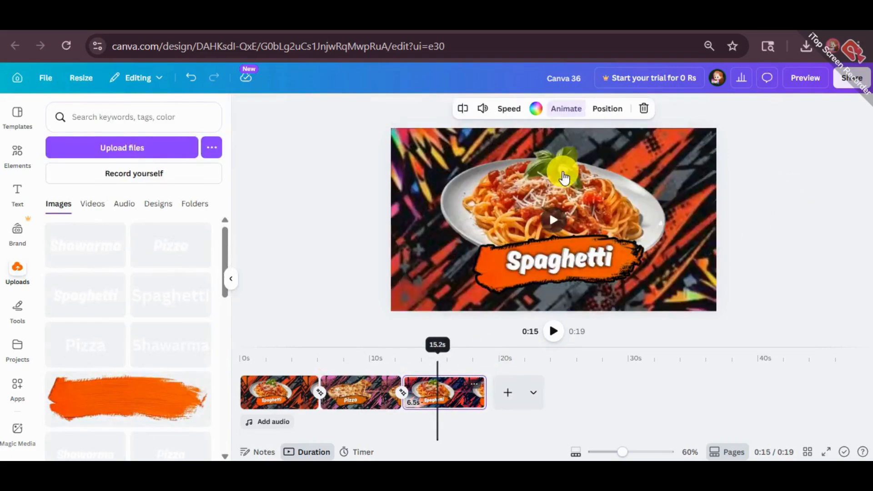
click(562, 171)
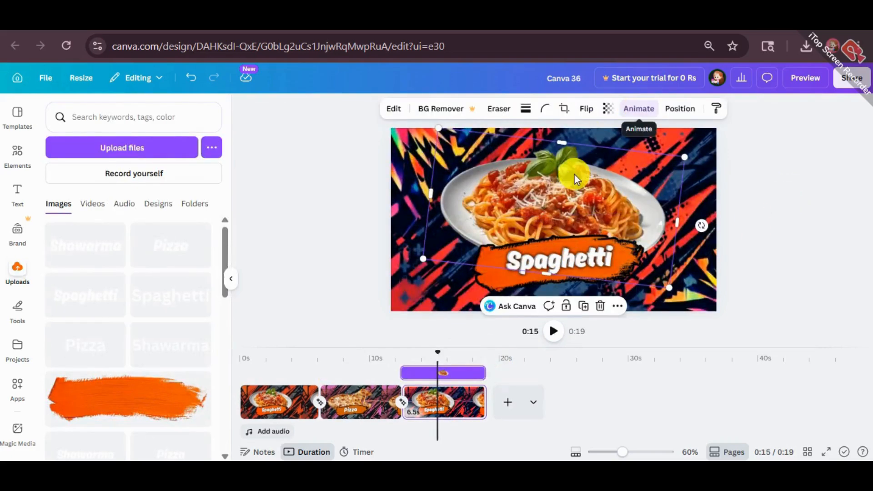
click(600, 308)
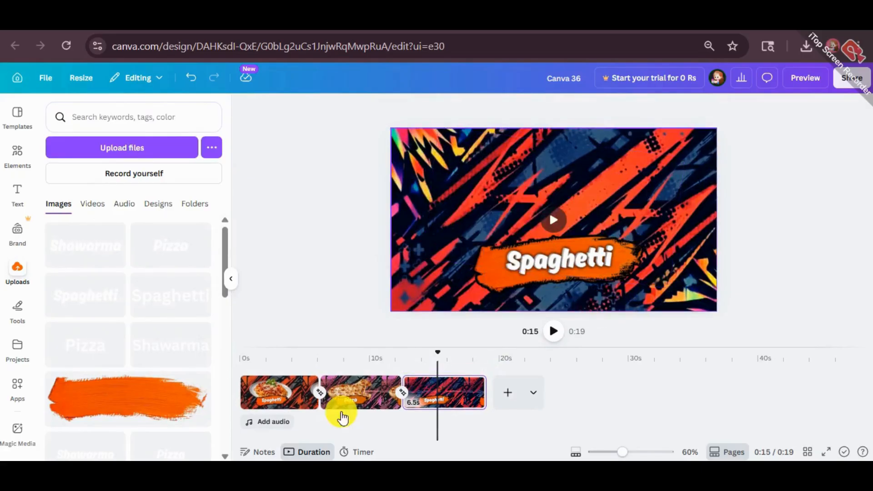
Add the shawarma wrap image from the uploads to the third clip, enlarge it and send it behind the brush stroke and title.
click(371, 391)
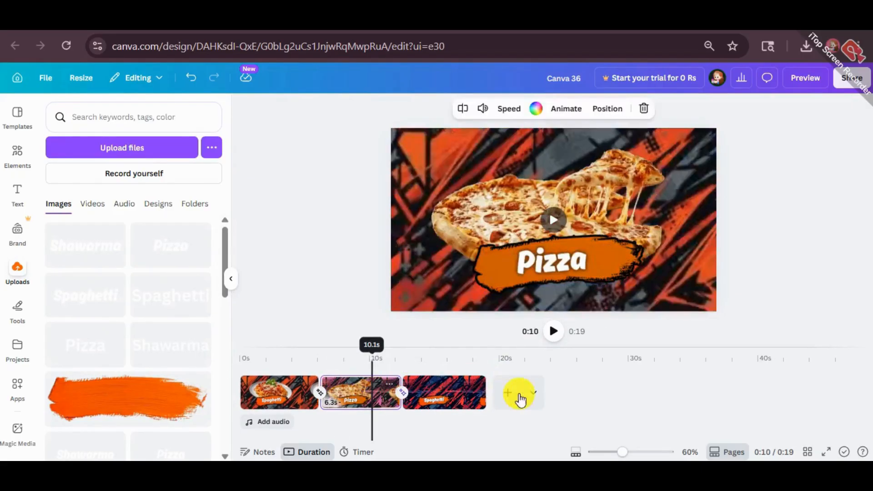
click(444, 395)
scroll(100, 304, down, 5)
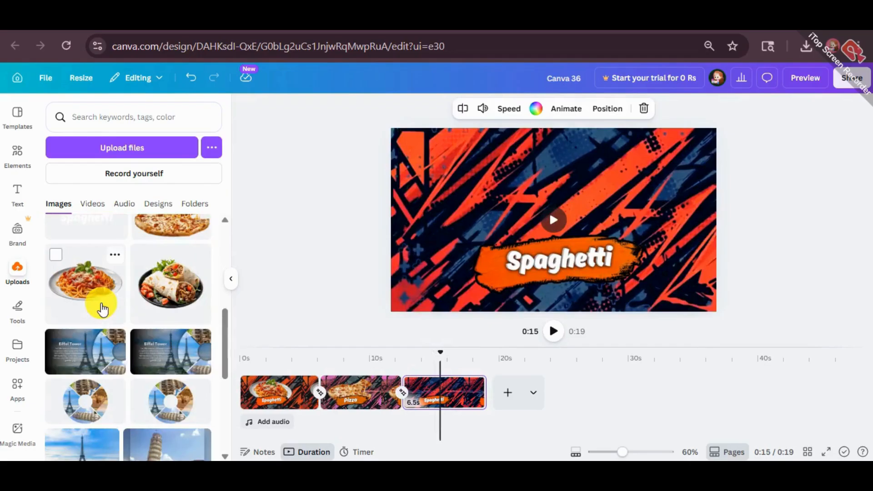
click(164, 295)
drag(527, 190, 477, 157)
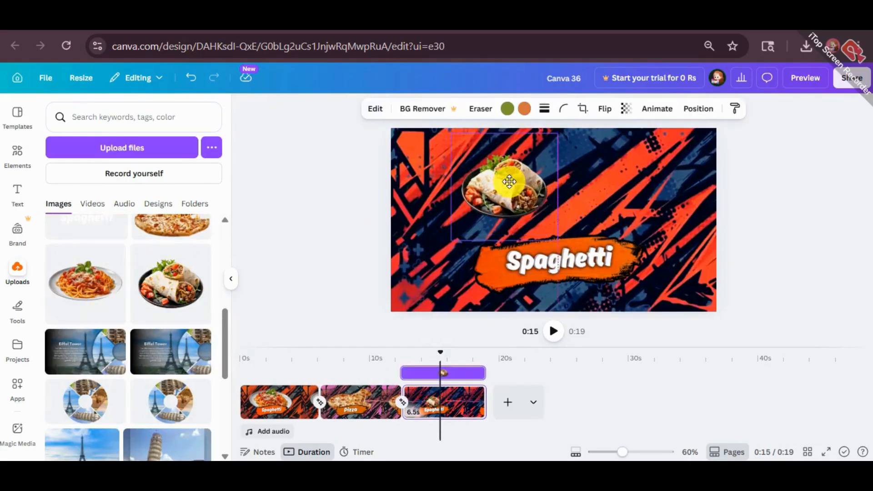
drag(559, 241, 663, 341)
drag(636, 228, 595, 273)
key(ctrl+bracketleft)
Resize and reposition the shawarma image so the full plate sits centred above the brush stroke.
drag(515, 219, 512, 268)
drag(460, 285, 450, 198)
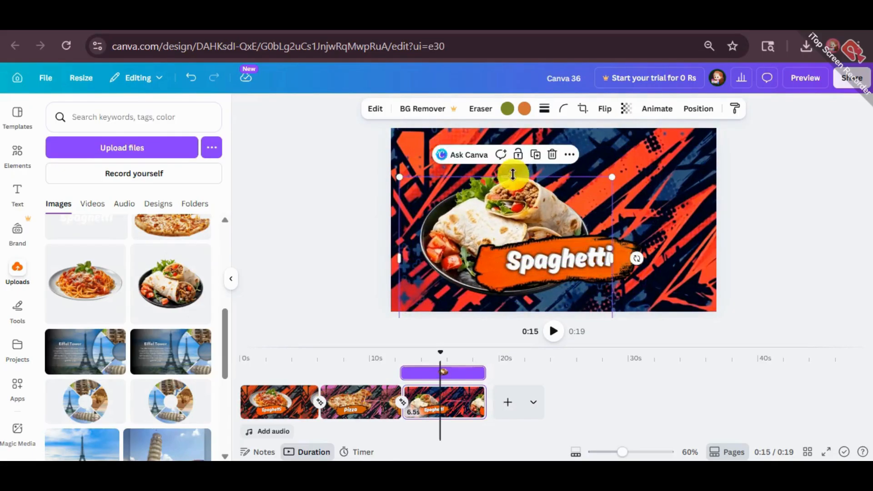
drag(514, 170, 513, 163)
drag(611, 160, 677, 143)
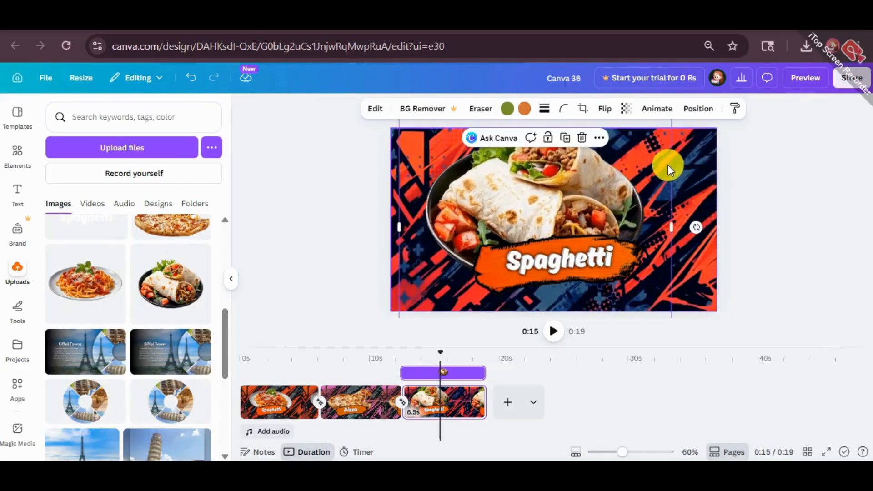
drag(654, 189, 652, 177)
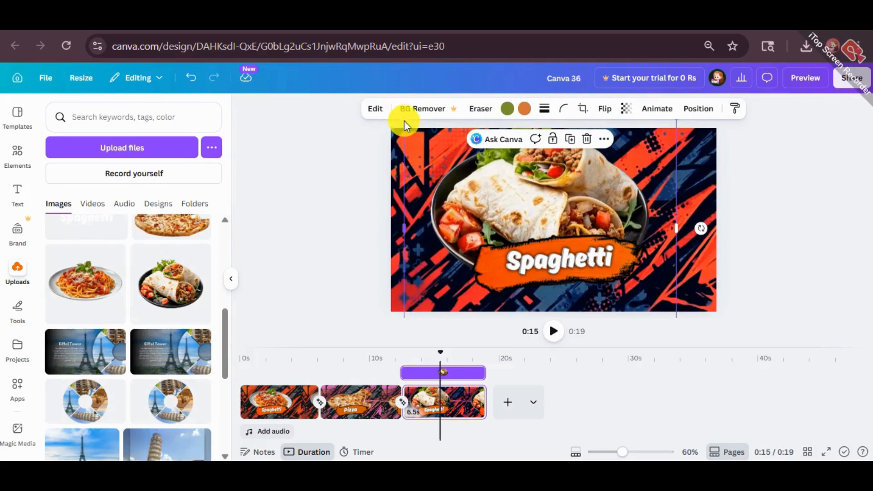
drag(404, 118, 440, 161)
drag(539, 193, 526, 170)
click(750, 230)
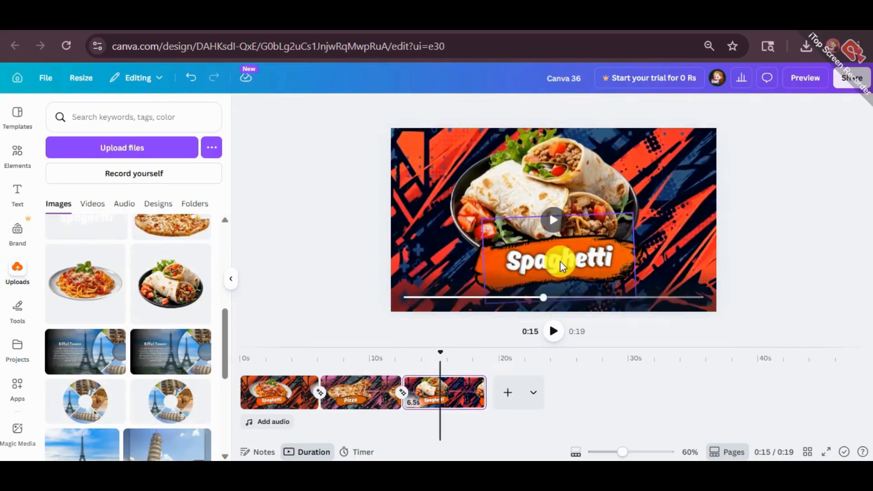
Replace the two Spaghetti title layers in the third clip with the bold Shawarma title image from the uploads.
click(561, 255)
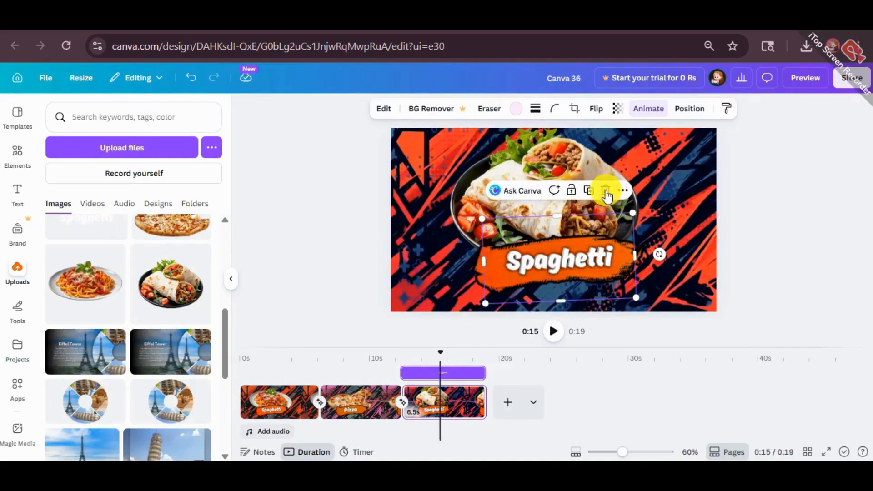
click(606, 190)
scroll(124, 306, up, 5)
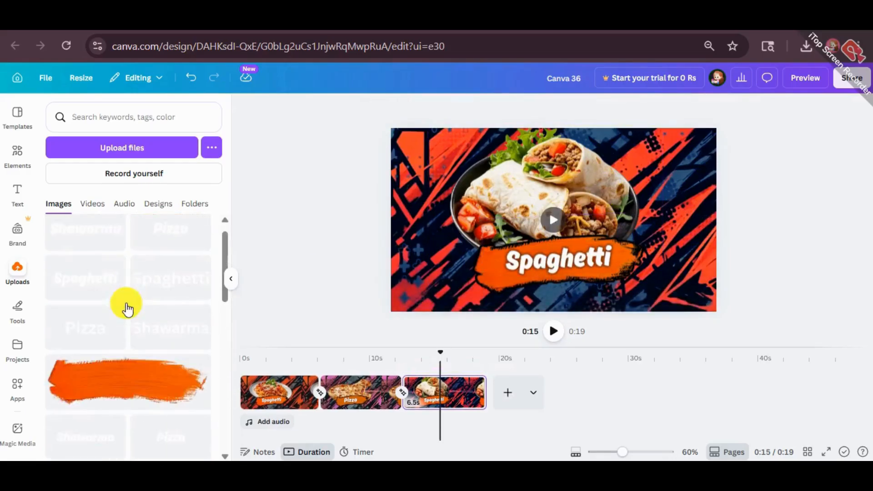
click(86, 246)
click(550, 269)
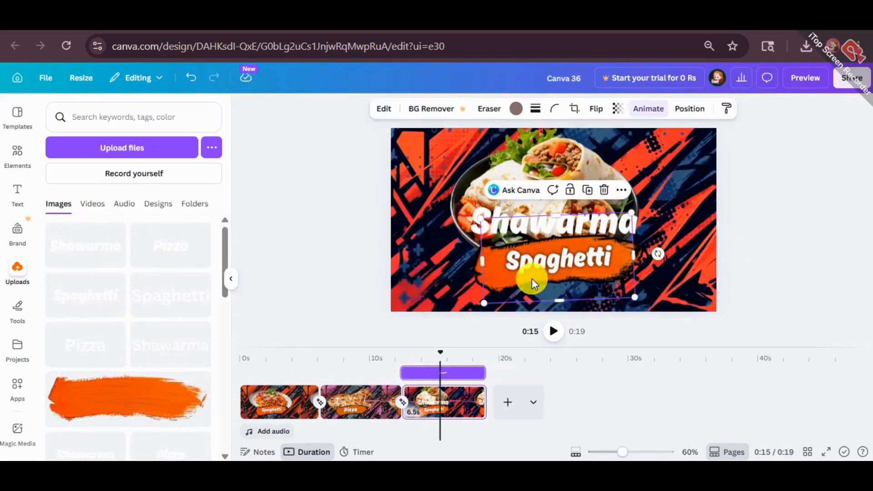
key(Delete)
Shrink the Shawarma title, tilt it slightly upward and place it on the orange brush stroke.
click(500, 209)
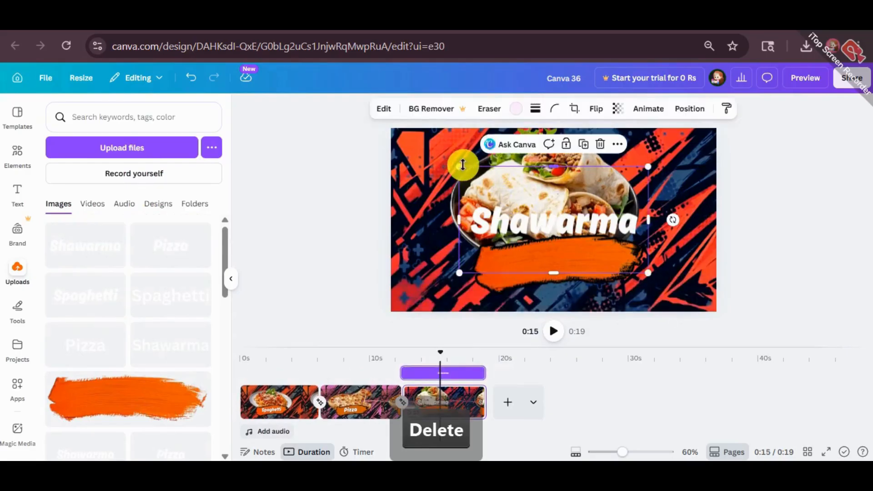
drag(456, 171, 494, 190)
drag(673, 223, 679, 223)
drag(617, 233, 612, 251)
click(804, 211)
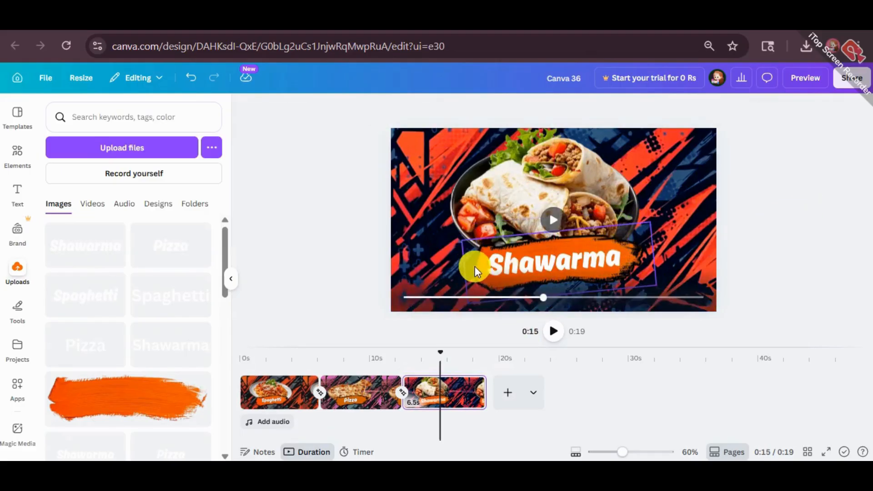
click(470, 236)
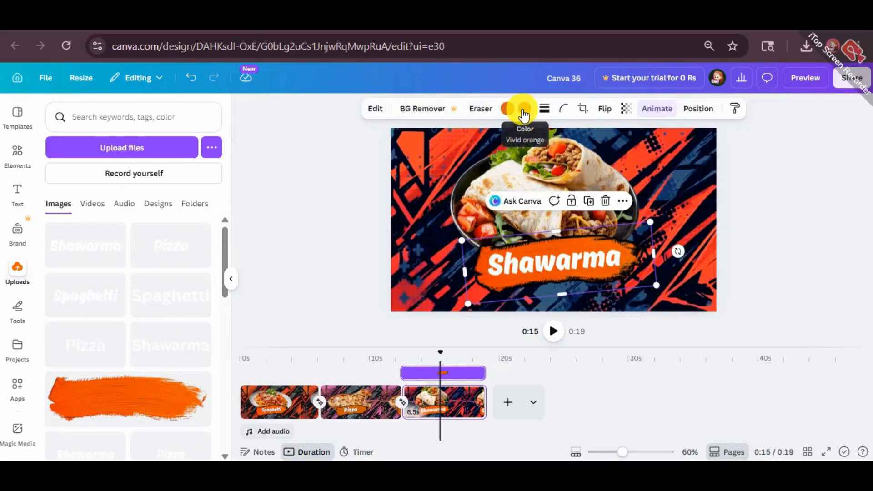
click(524, 109)
click(301, 274)
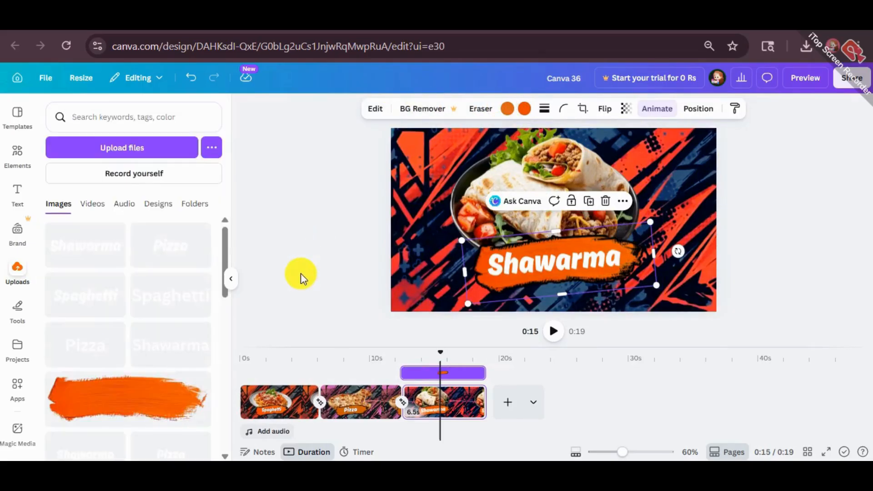
Play the video from the beginning to review all three clips and their transitions.
click(301, 274)
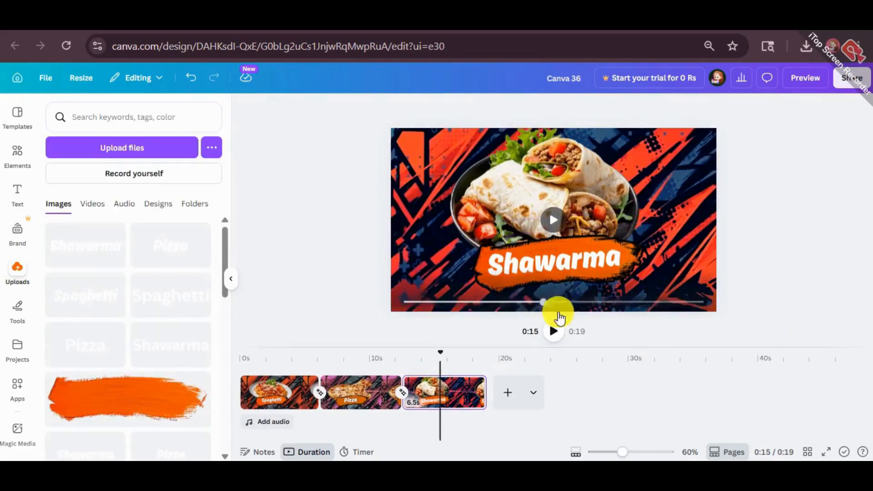
click(241, 368)
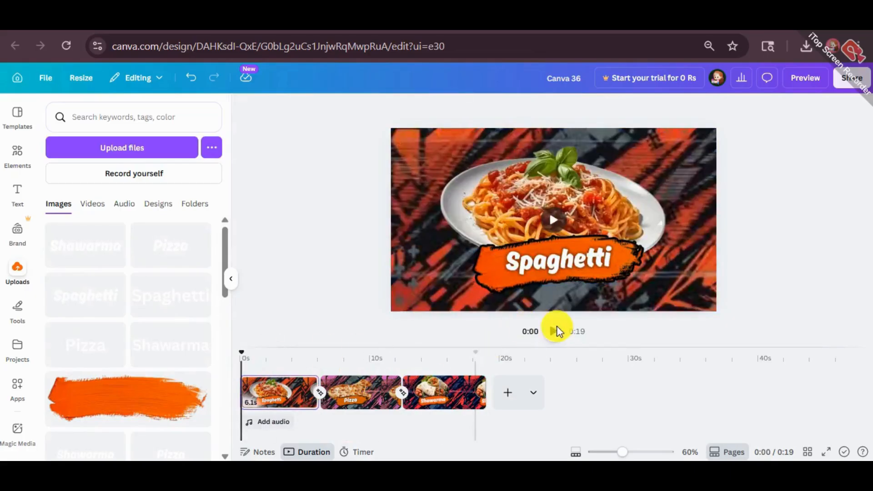
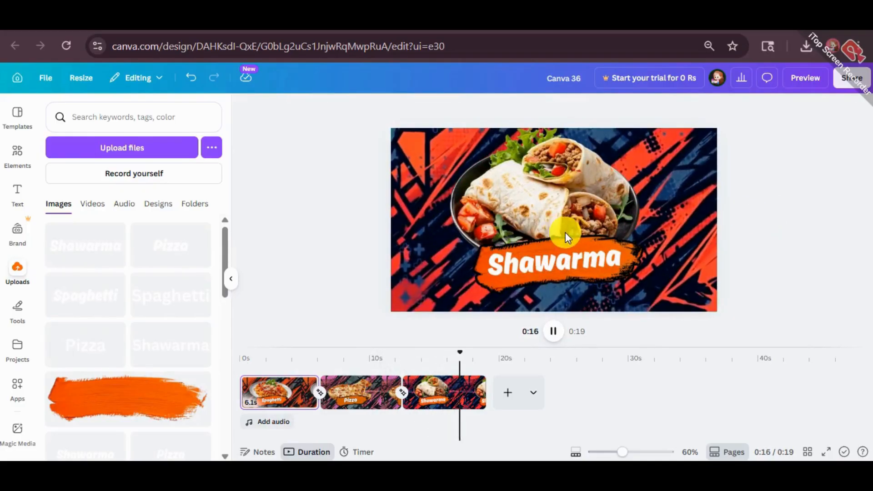
Set the Brush animation of the third clip's brush stroke to On enter.
click(635, 260)
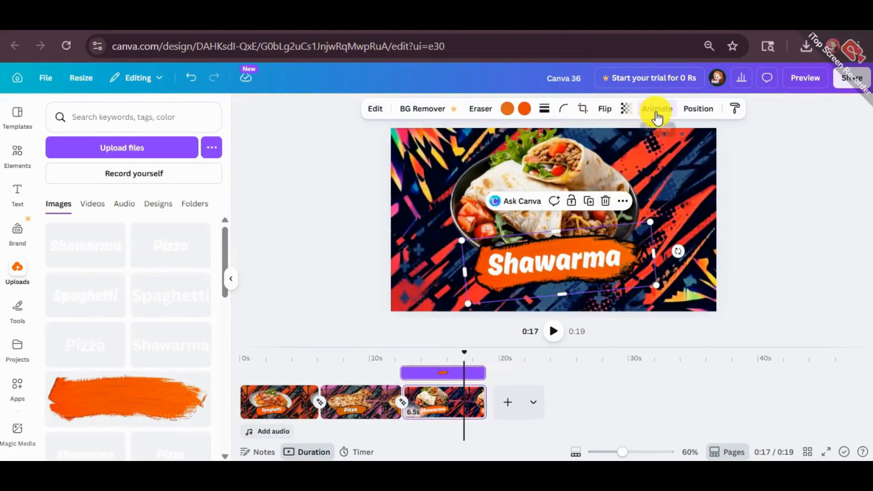
click(105, 362)
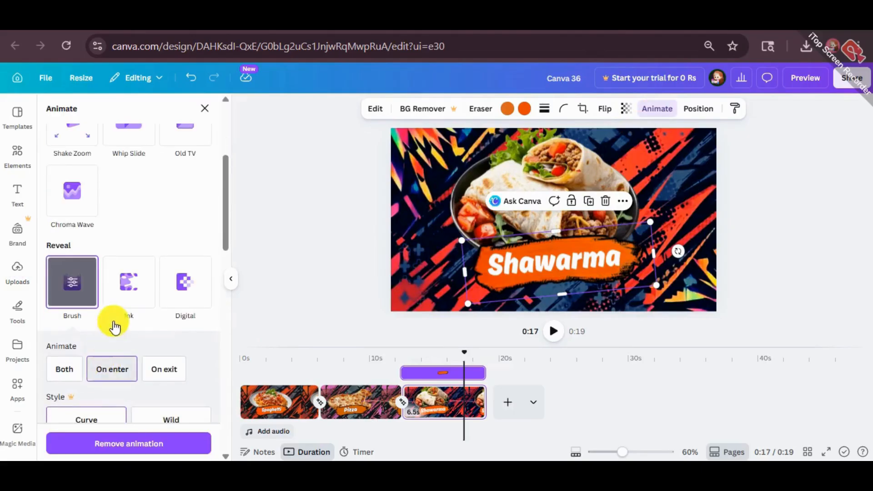
click(279, 239)
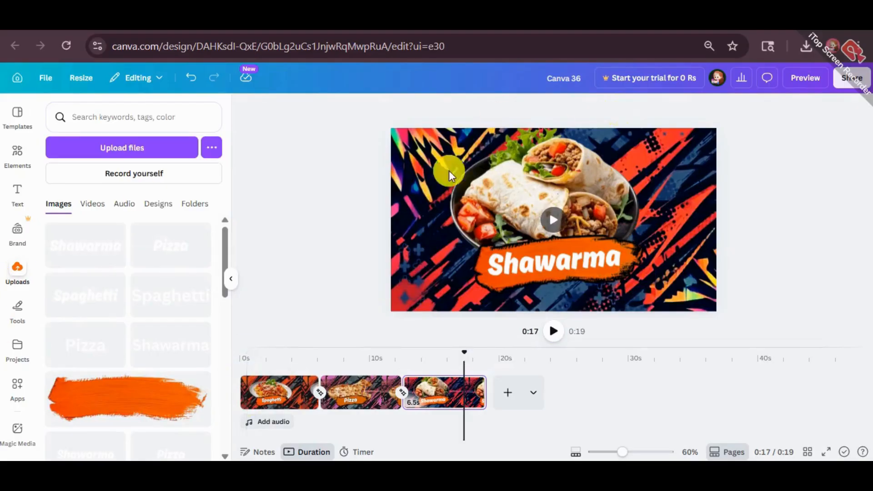
Add the uploaded Instagram reels marketing music track to the timeline from the start of the video.
click(116, 211)
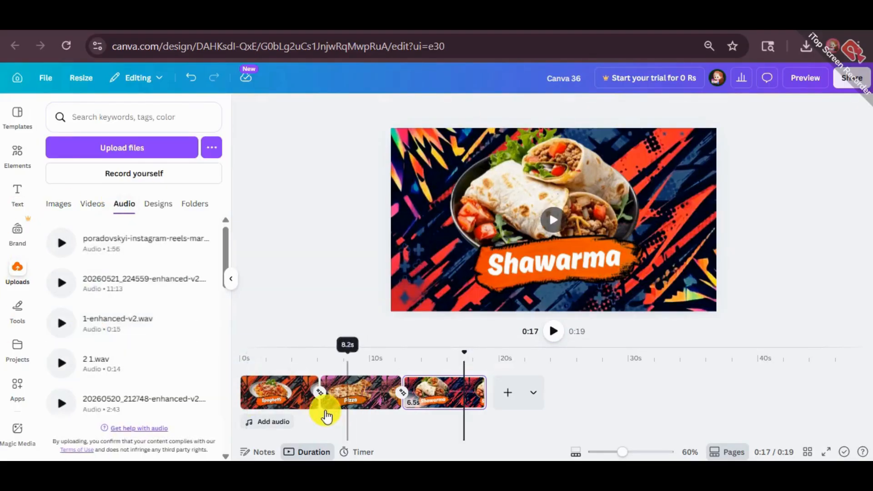
drag(146, 250, 241, 419)
drag(283, 275, 282, 259)
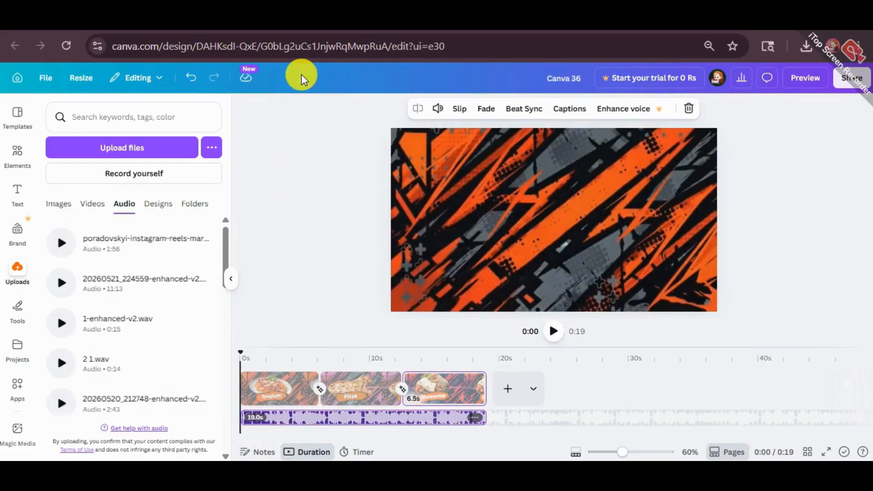
Search Google for "youtube library" in a new browser tab.
key(ctrl+t)
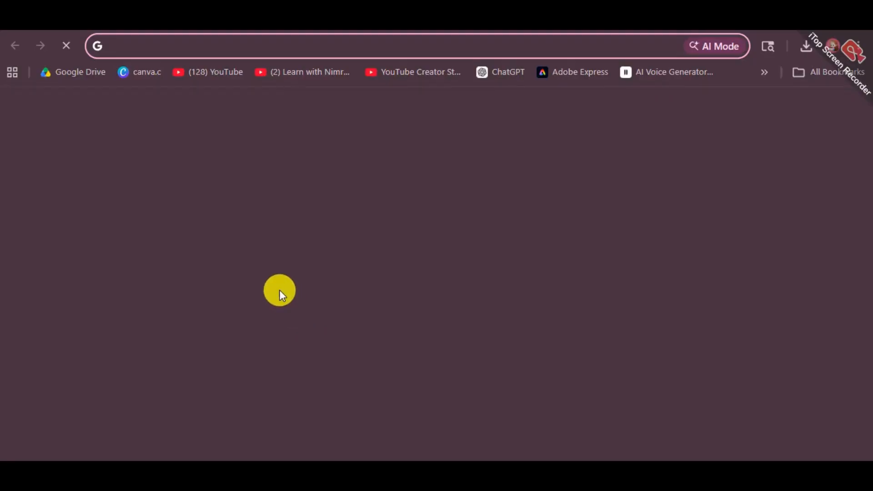
text(yout)
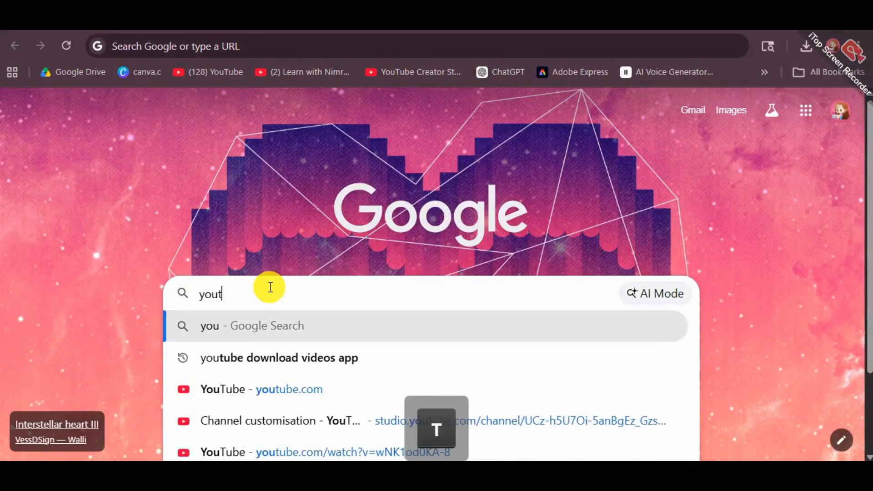
text(ube libr)
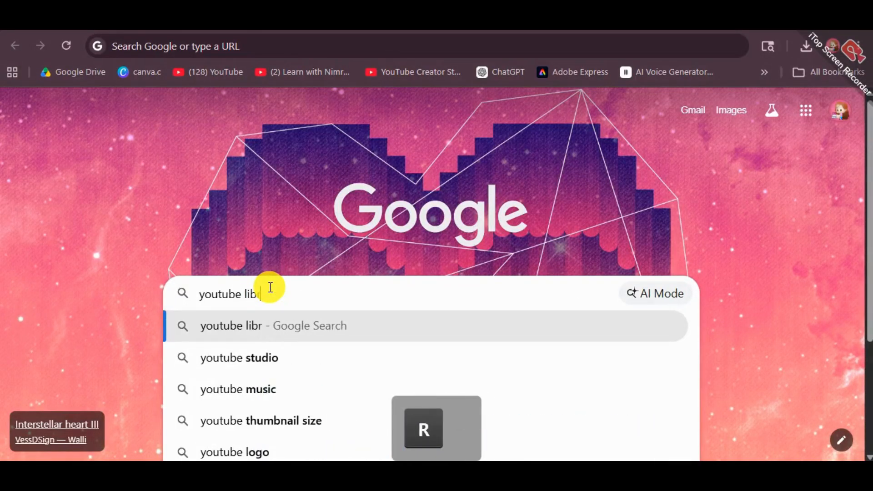
text(ary)
key(Return)
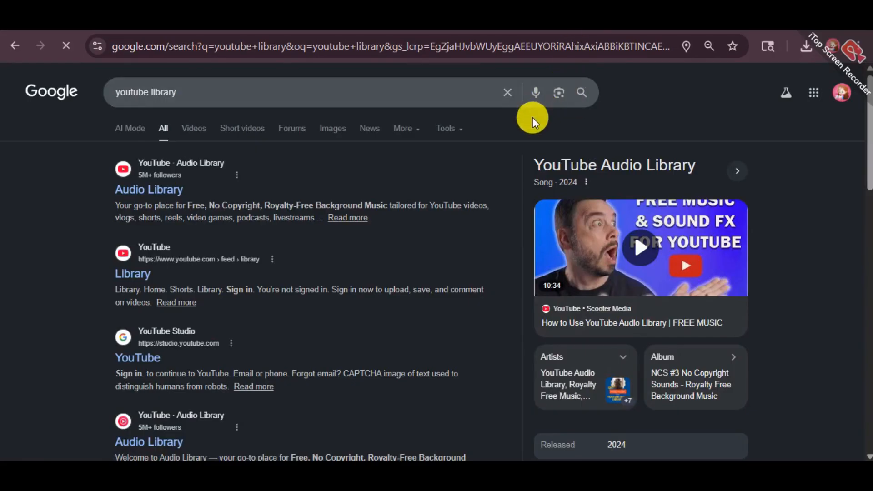
Search Google for "pixabay music" in another new tab and open Pixabay's Royalty Free Music Download page.
key(ctrl+t)
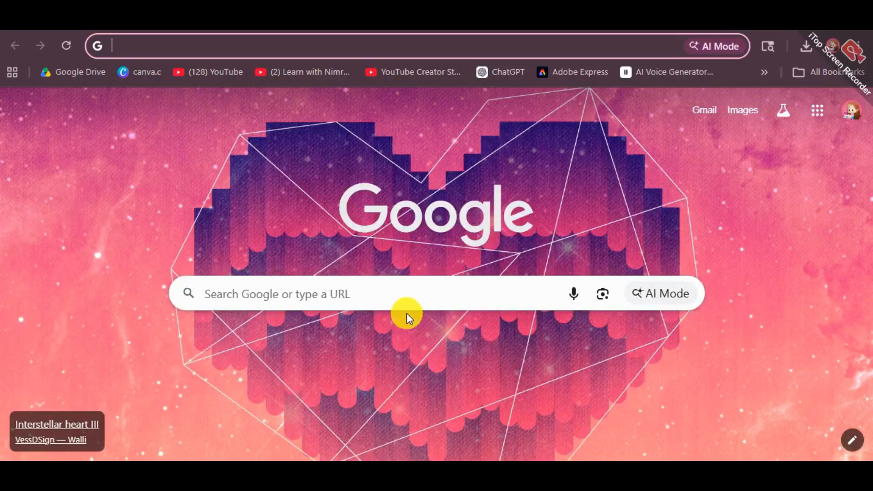
click(385, 296)
text(pixabay m)
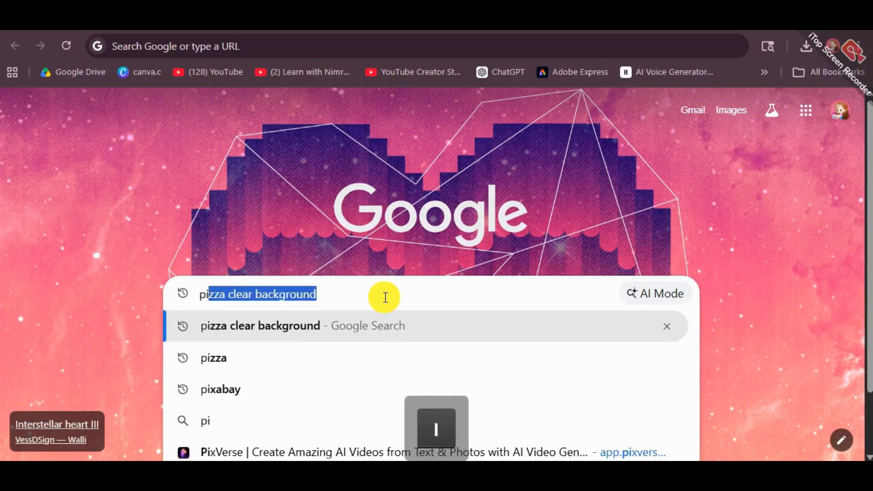
text(u)
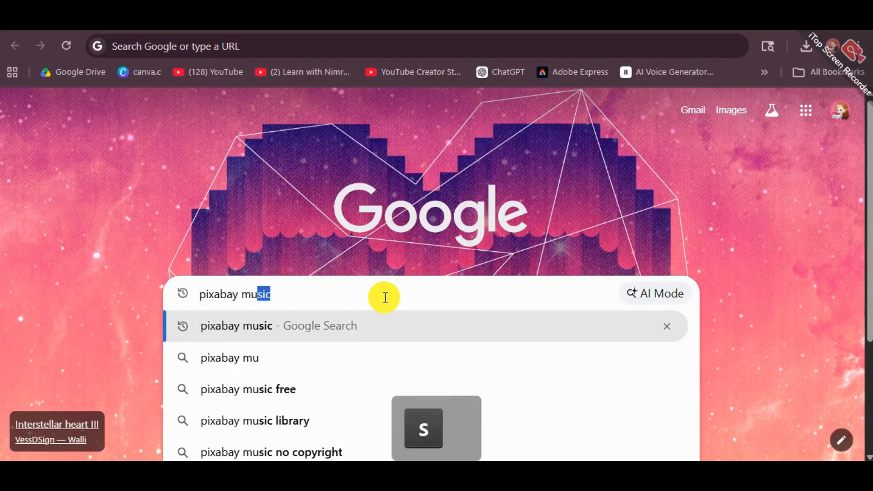
text(sic)
key(Return)
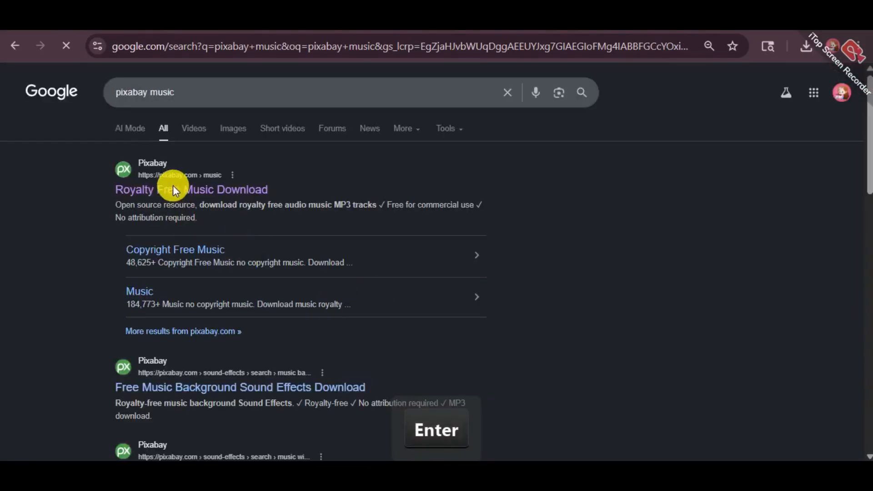
click(171, 188)
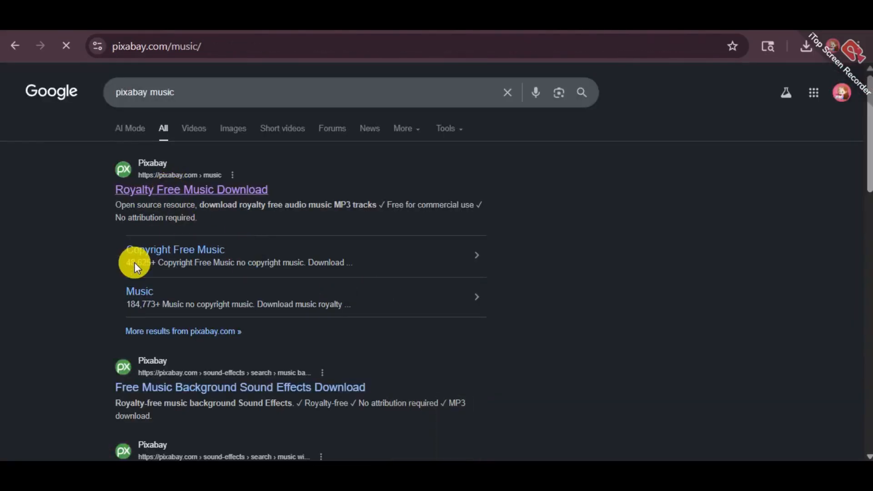
Browse the Pixabay music list and preview the track Escape Your Love.
scroll(133, 298, down, 10)
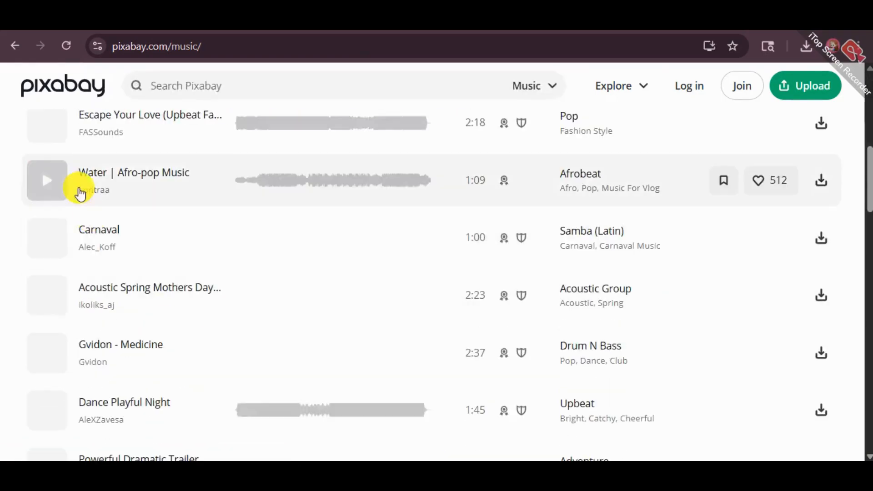
scroll(68, 195, up, 2)
click(43, 218)
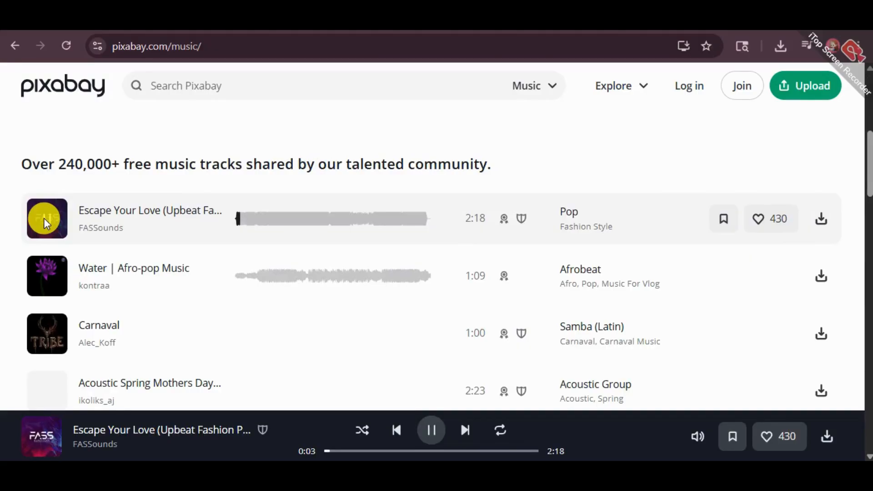
click(43, 217)
scroll(219, 279, up, 4)
Switch back to Canva and split the music track at 13.4 s, near the start of the Shawarma clip.
key(ctrl+Tab)
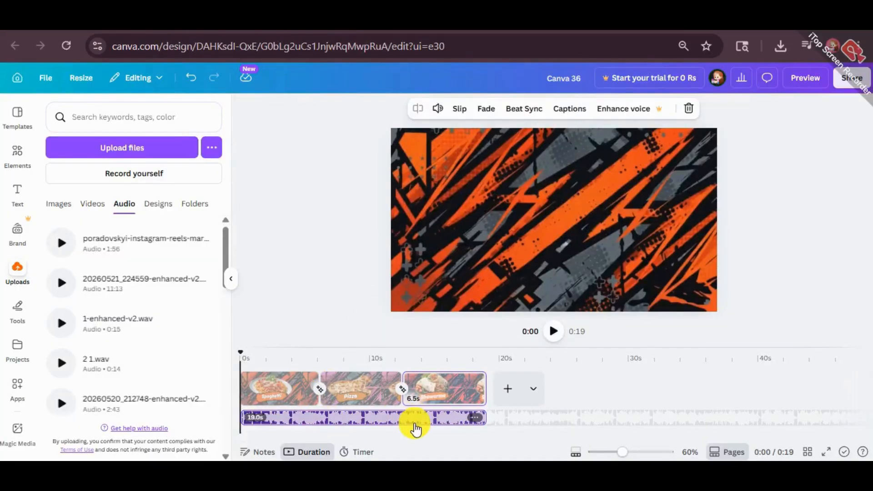
click(419, 424)
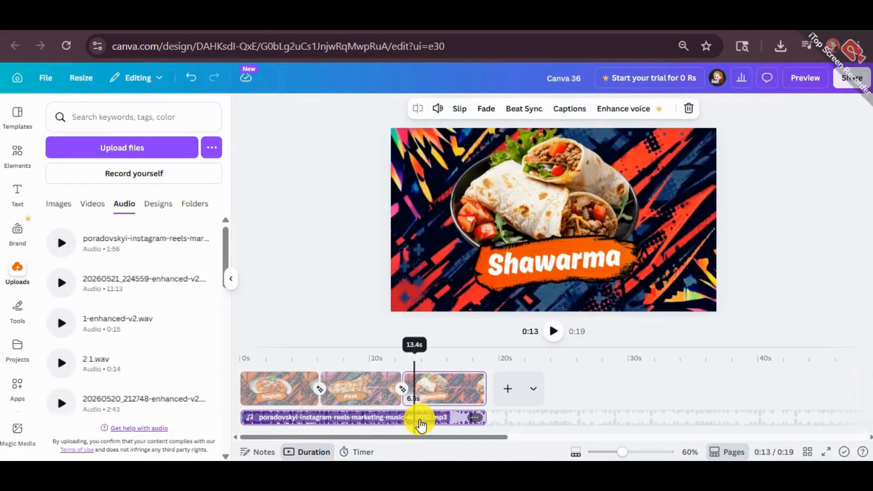
key(s)
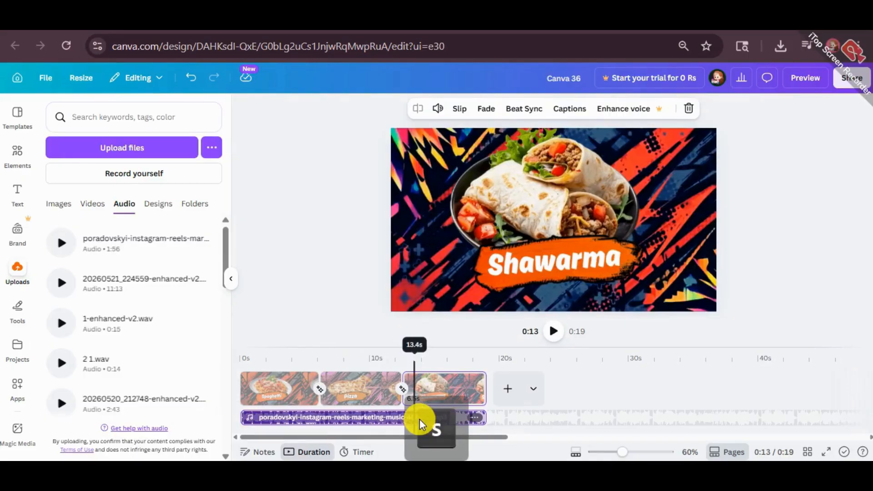
Slip the second part of the split music so it uses the ending of the song.
click(452, 419)
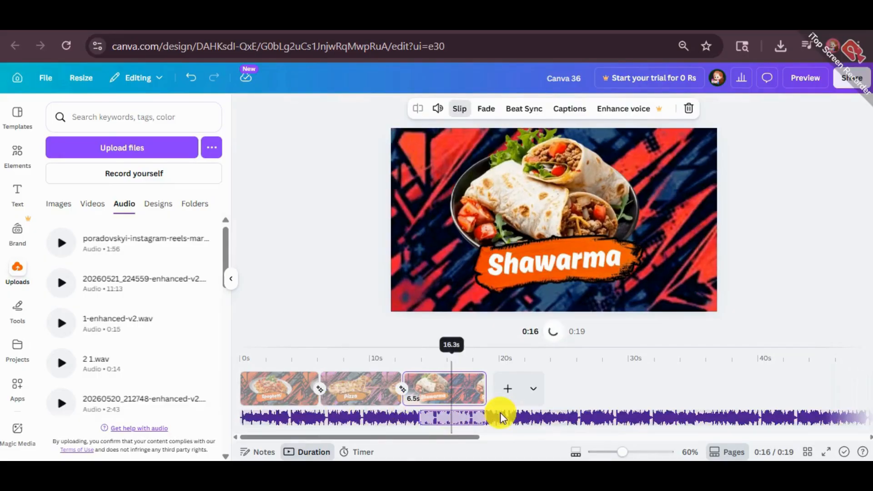
drag(518, 414, 478, 414)
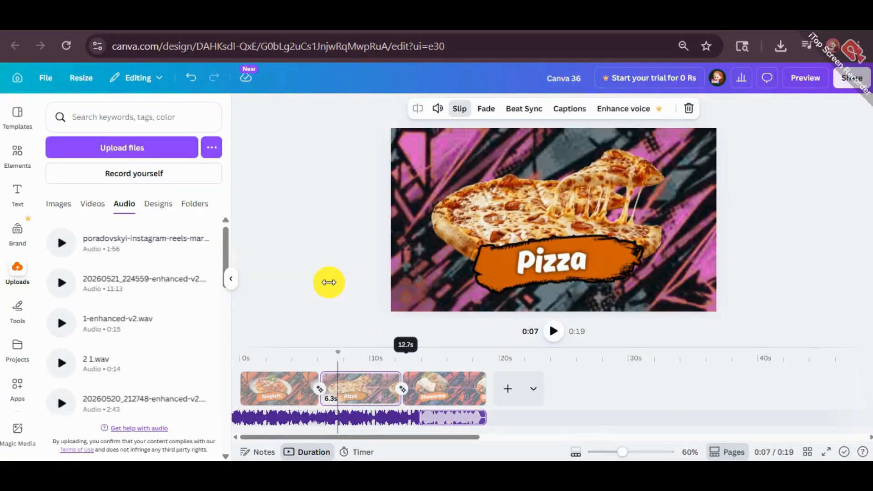
click(292, 288)
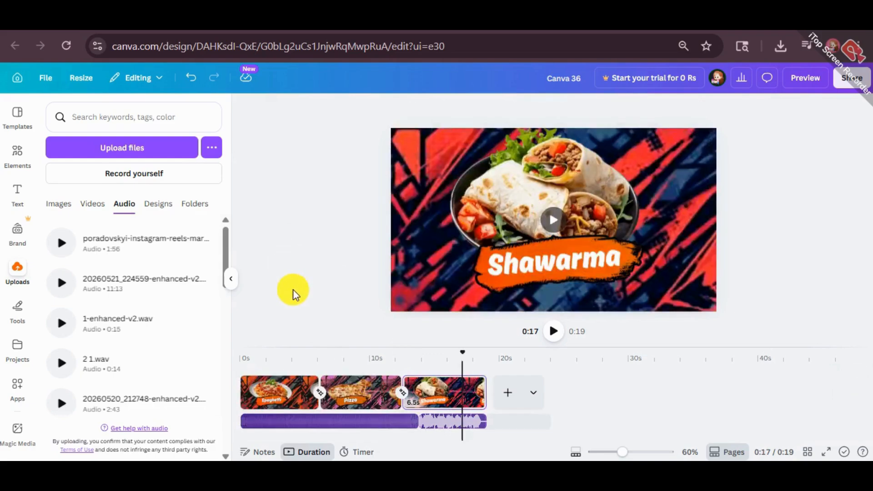
Play the video from the beginning to review the clips with the edited music.
click(241, 359)
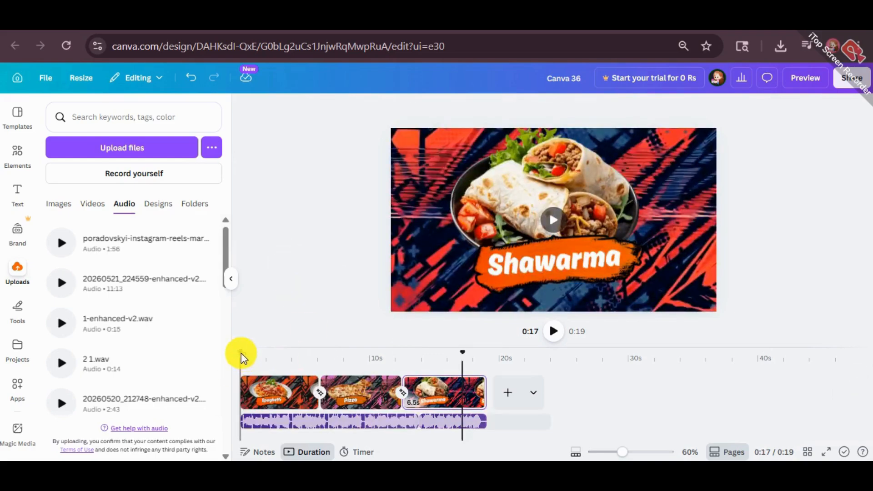
key(space)
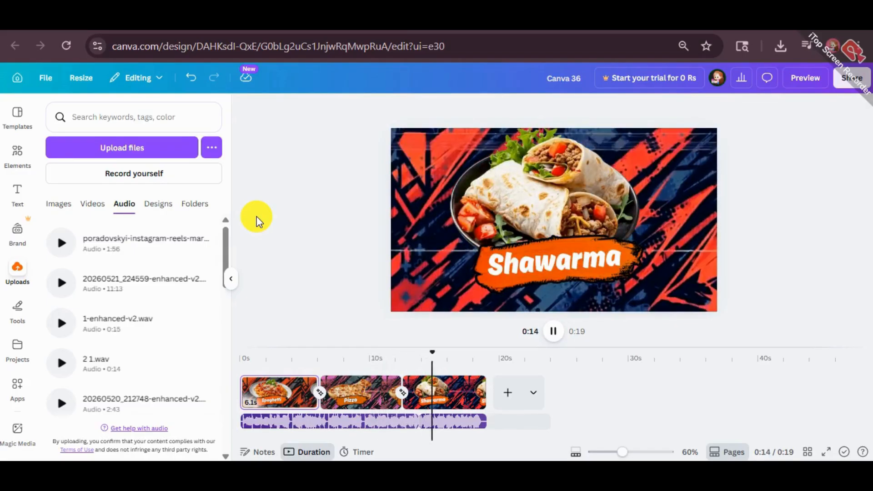
key(space)
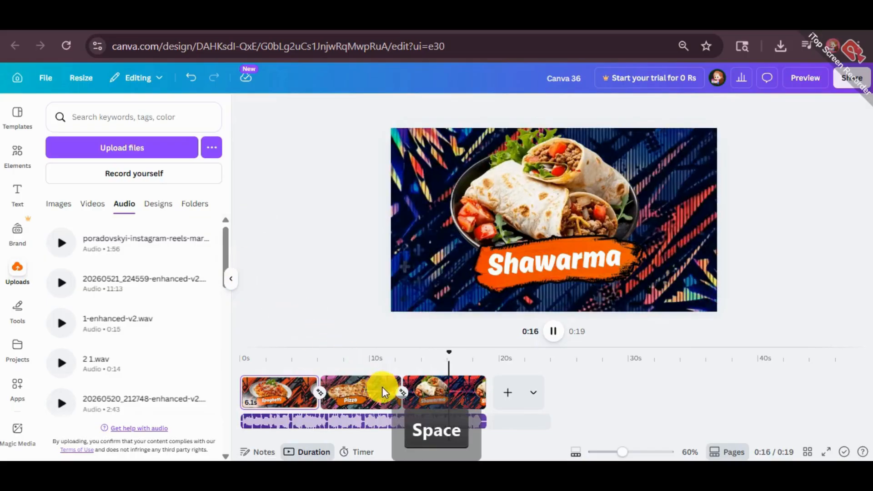
Set the transition between all clips to None and replay the video from the beginning.
click(401, 392)
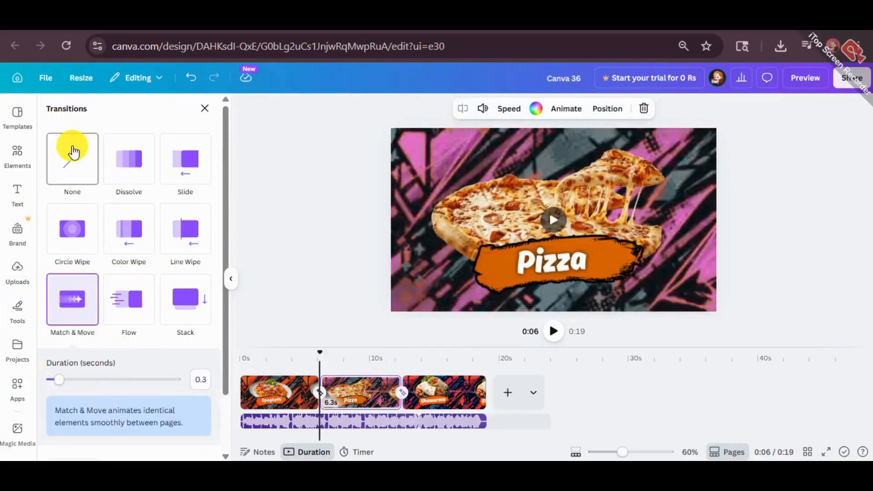
click(72, 149)
click(155, 444)
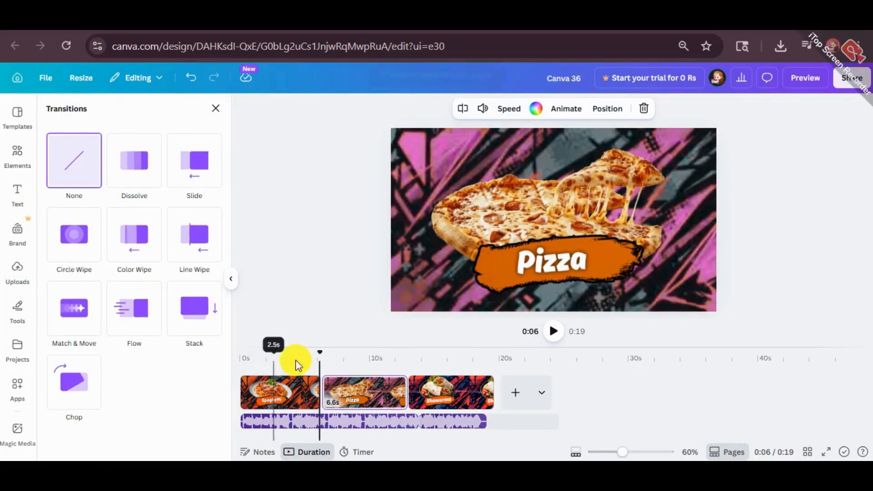
click(241, 366)
key(space)
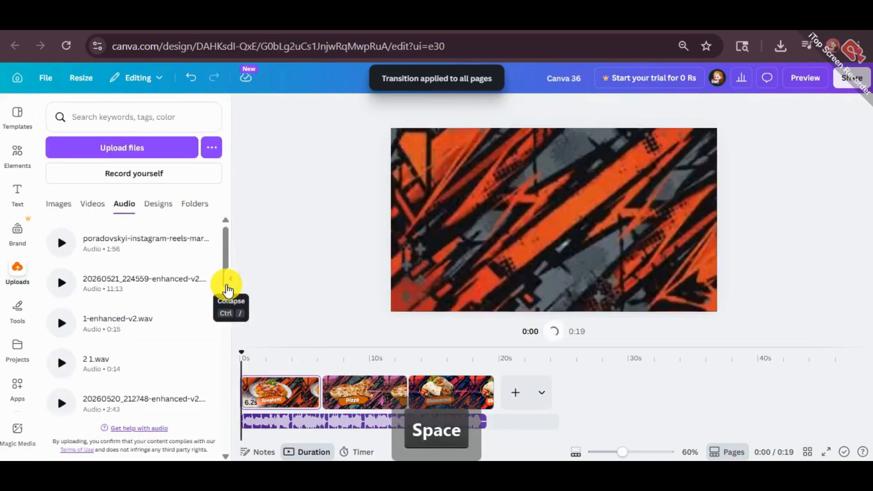